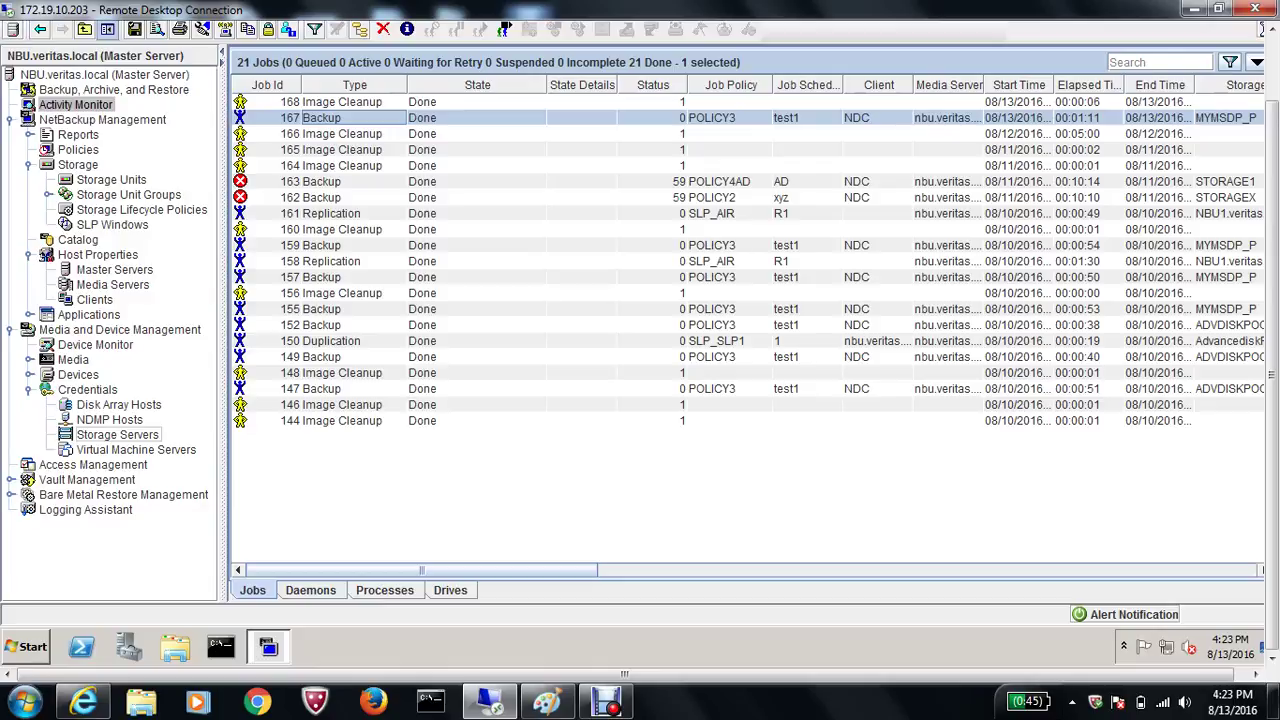
# Step: Review the trusted master servers in the host properties of master server NBU.veritas.local, including the form for adding one, without changing anything
pyautogui.click(98, 255)
pyautogui.click(115, 270)
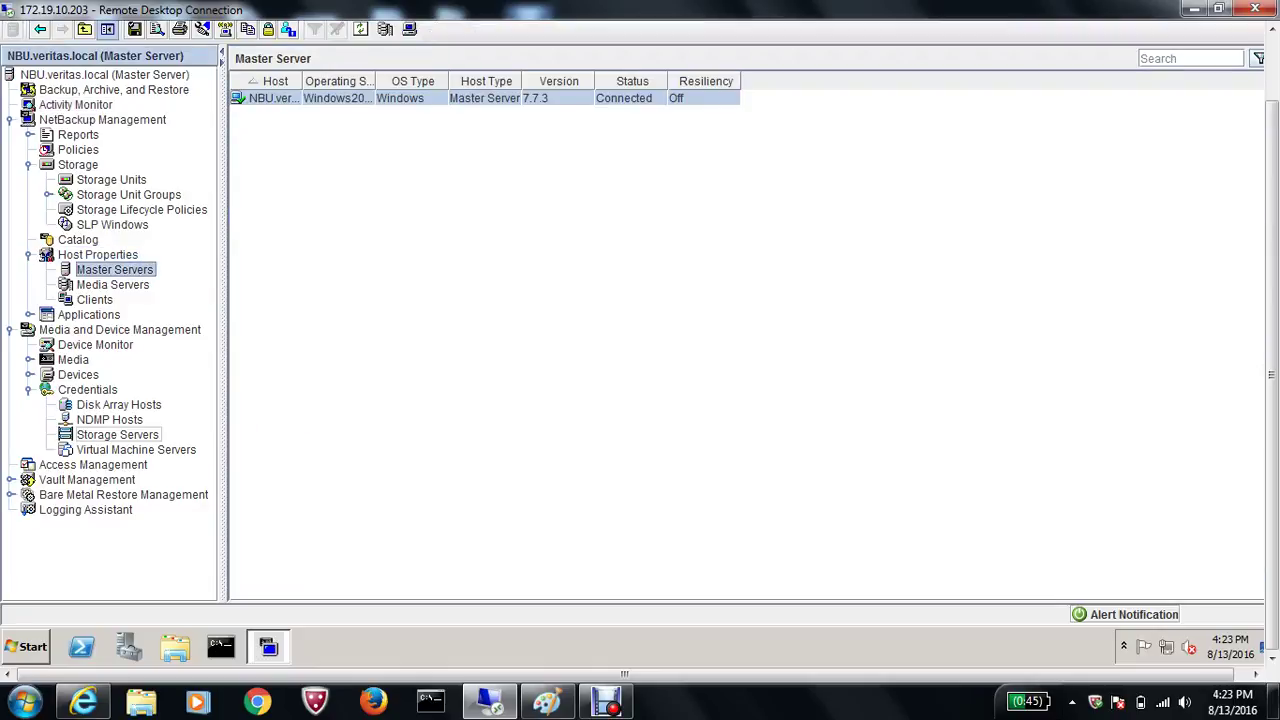
pyautogui.doubleClick(273, 98)
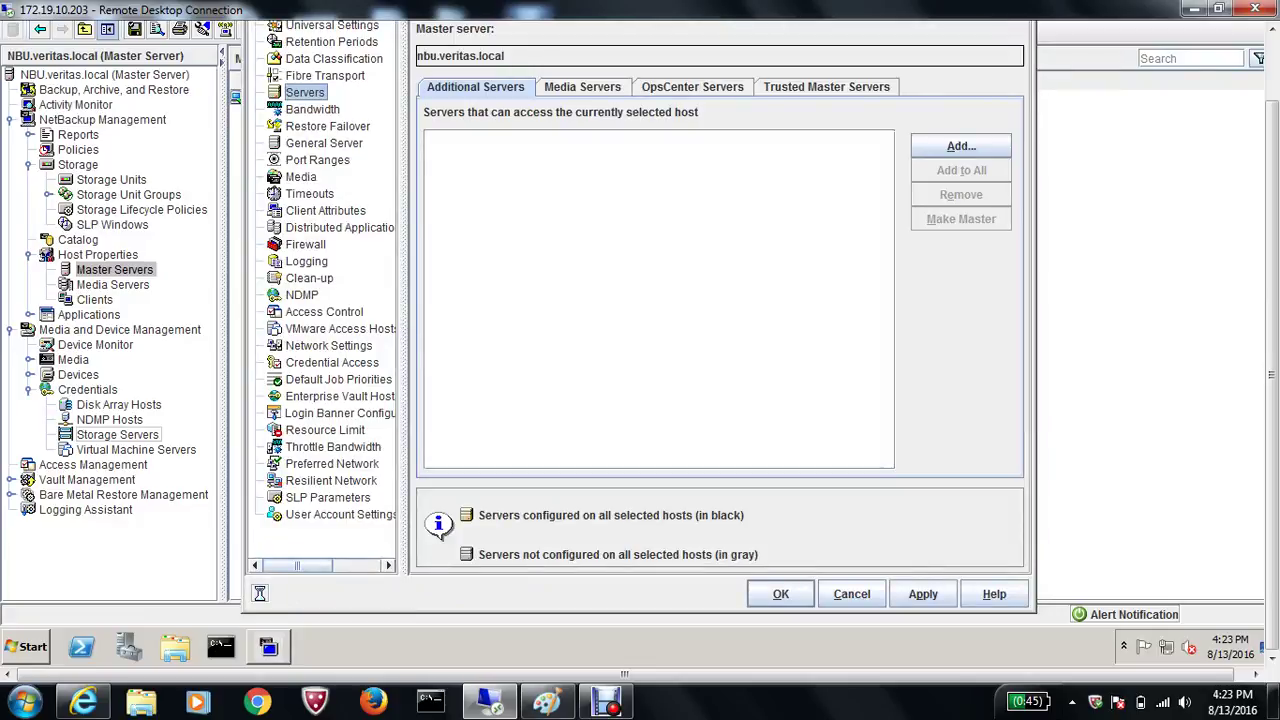
pyautogui.click(826, 87)
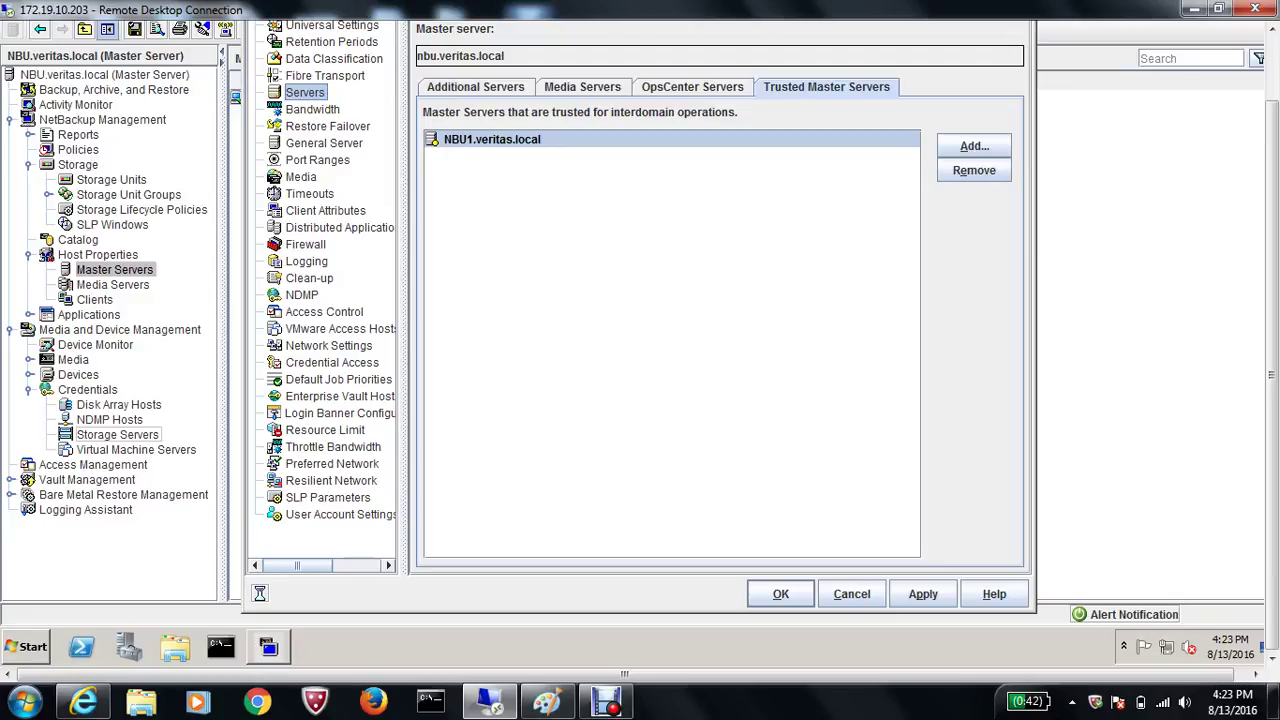
pyautogui.click(974, 146)
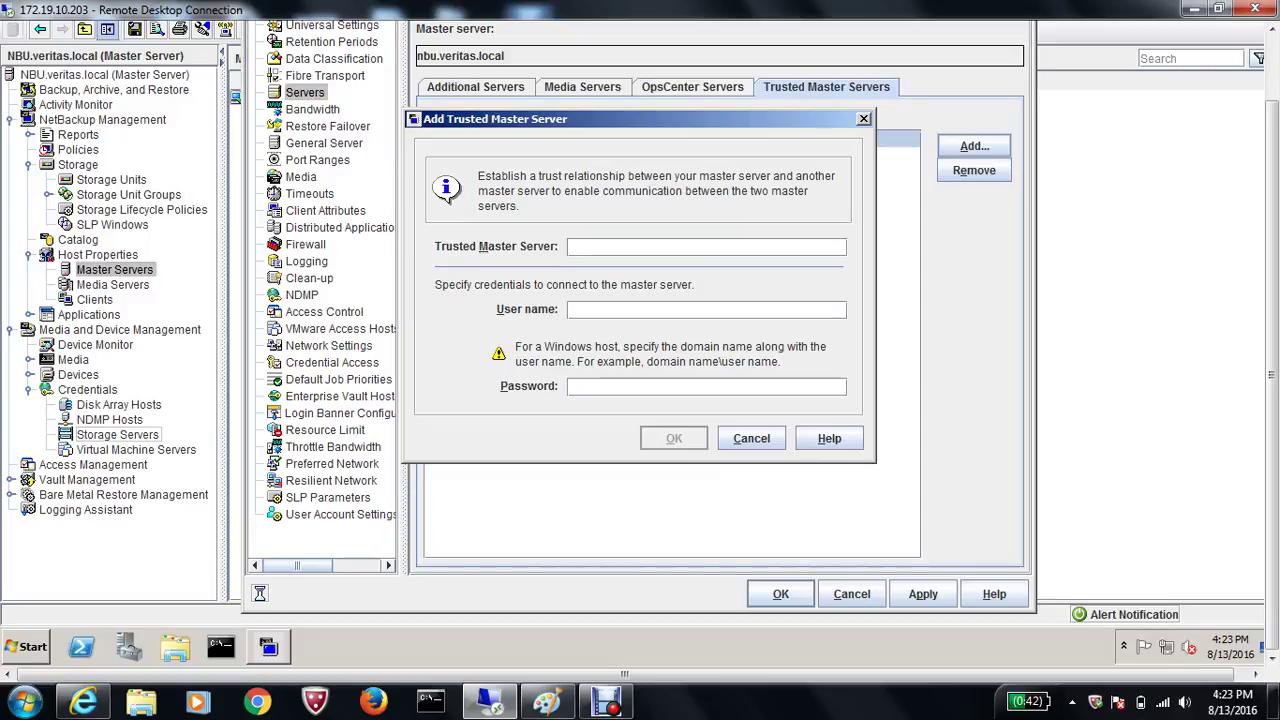
pyautogui.press('Escape')
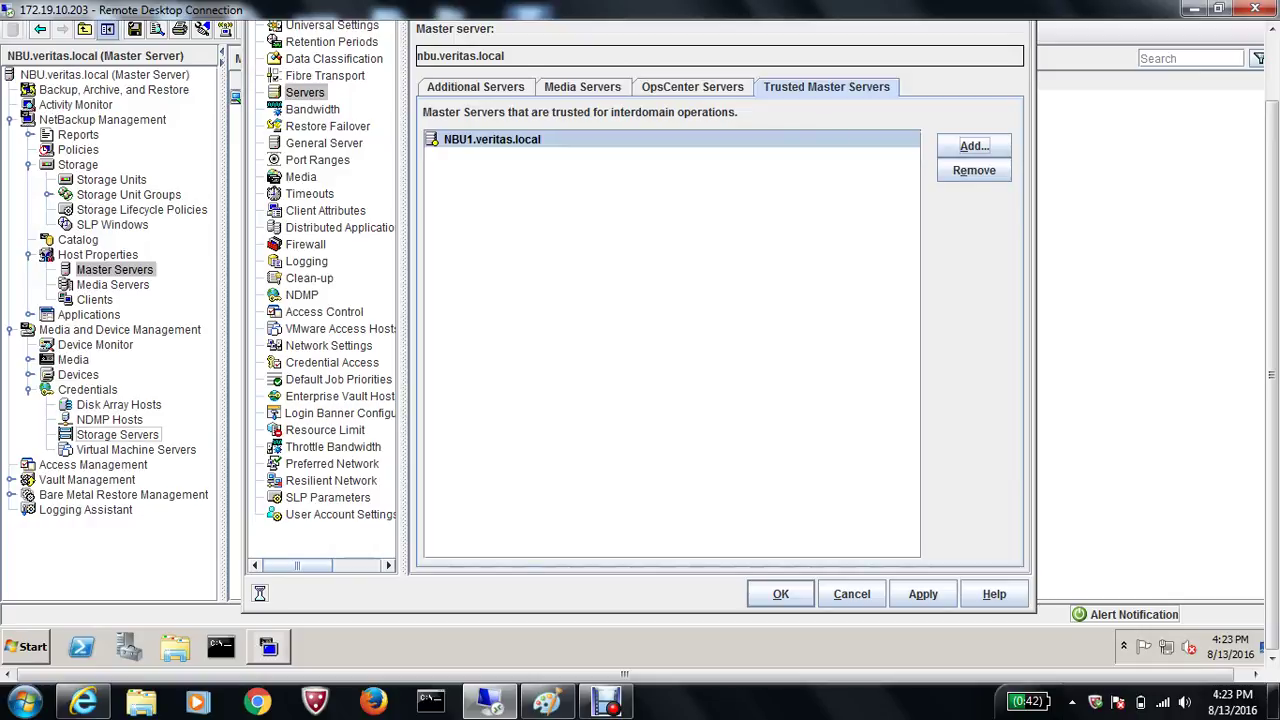
pyautogui.moveTo(1272, 375); pyautogui.dragTo(1272, 318)
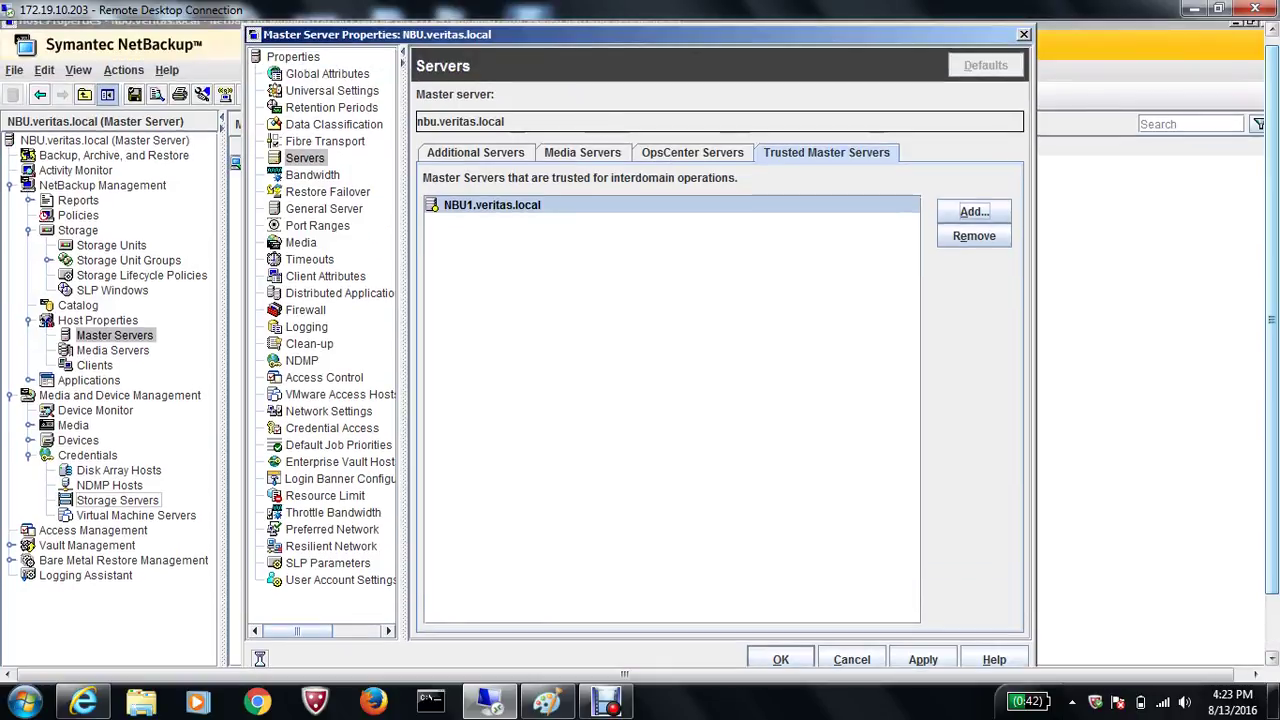
pyautogui.click(1024, 35)
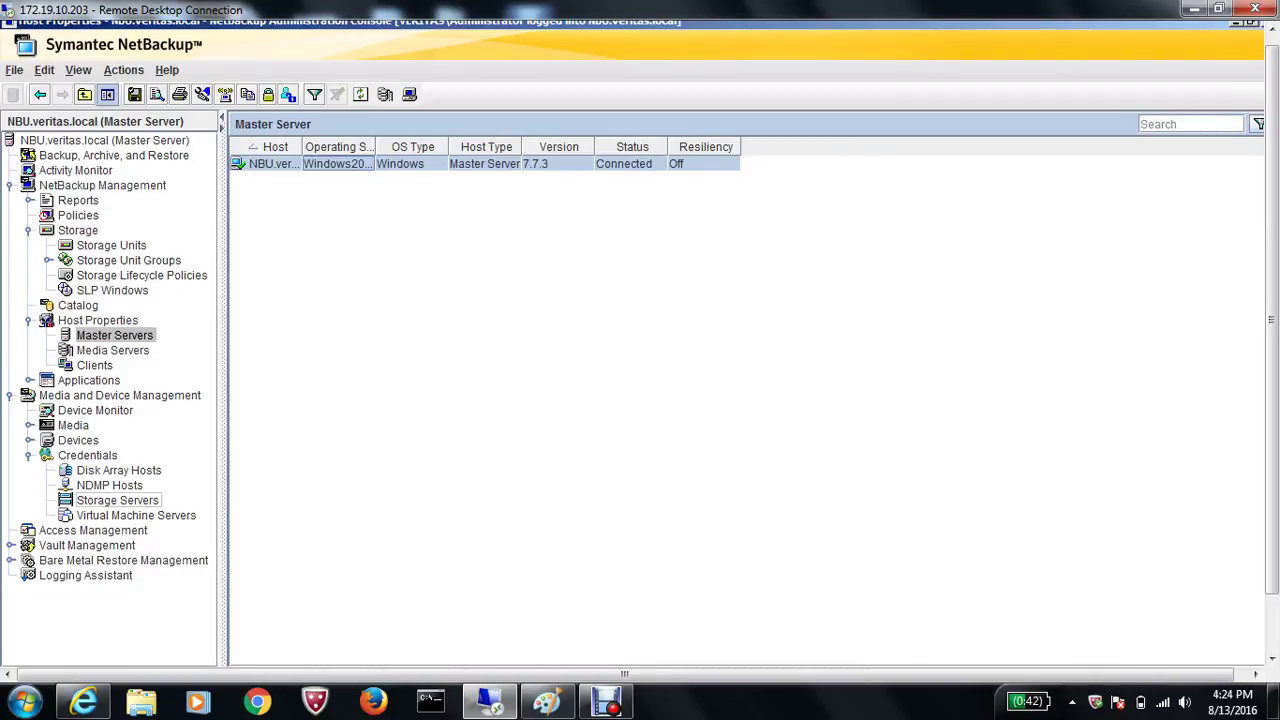
# Step: Review the replication targets of the PureDisk storage server nbu.veritas.local
pyautogui.click(117, 500)
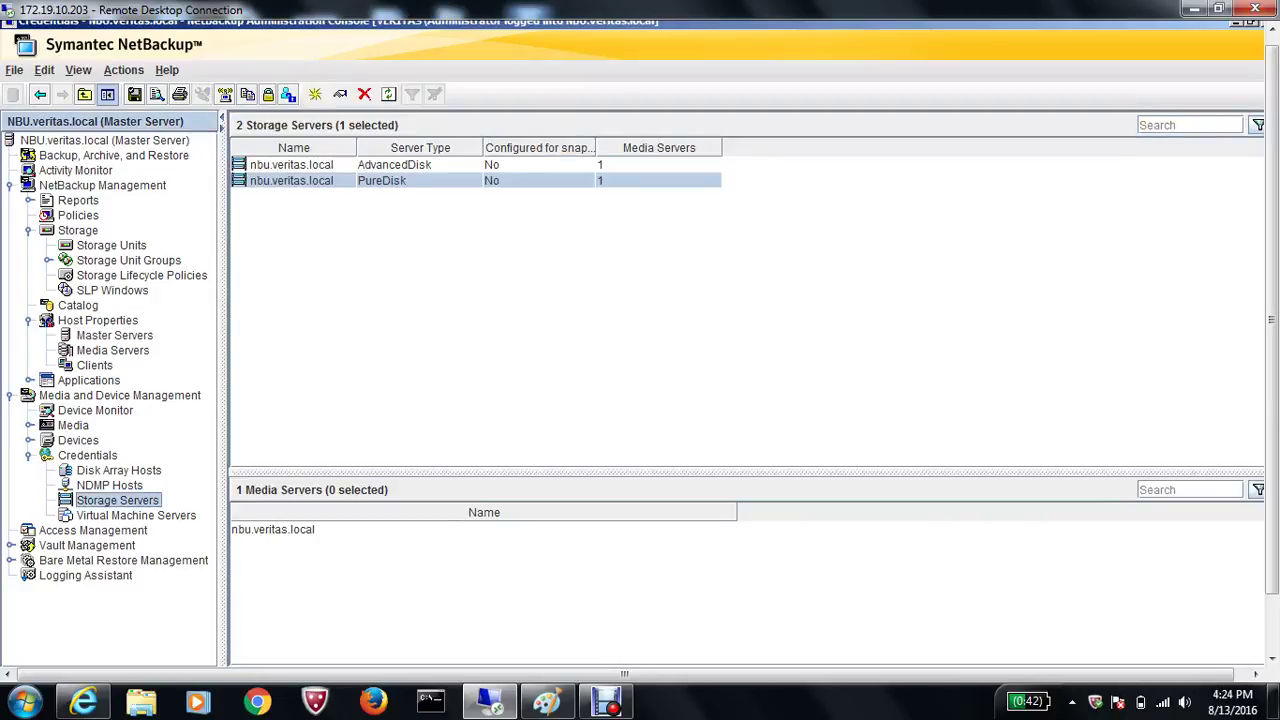
pyautogui.doubleClick(292, 181)
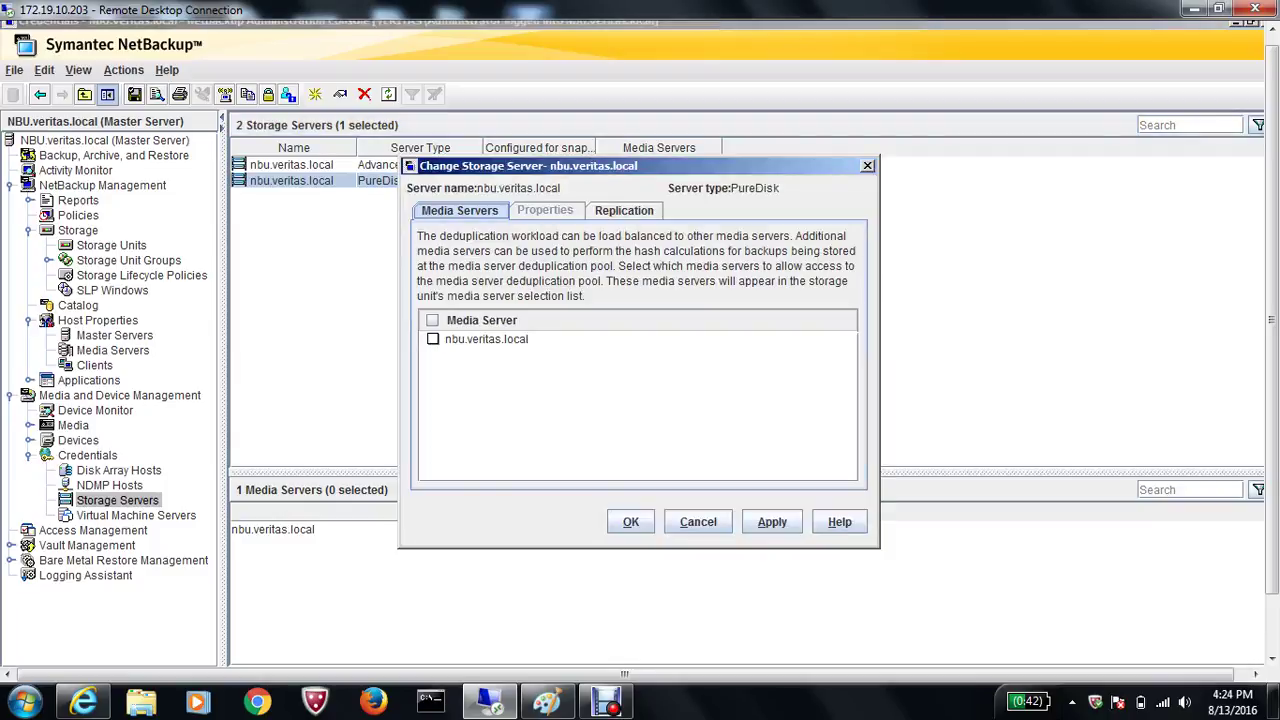
pyautogui.press('space')
pyautogui.click(624, 211)
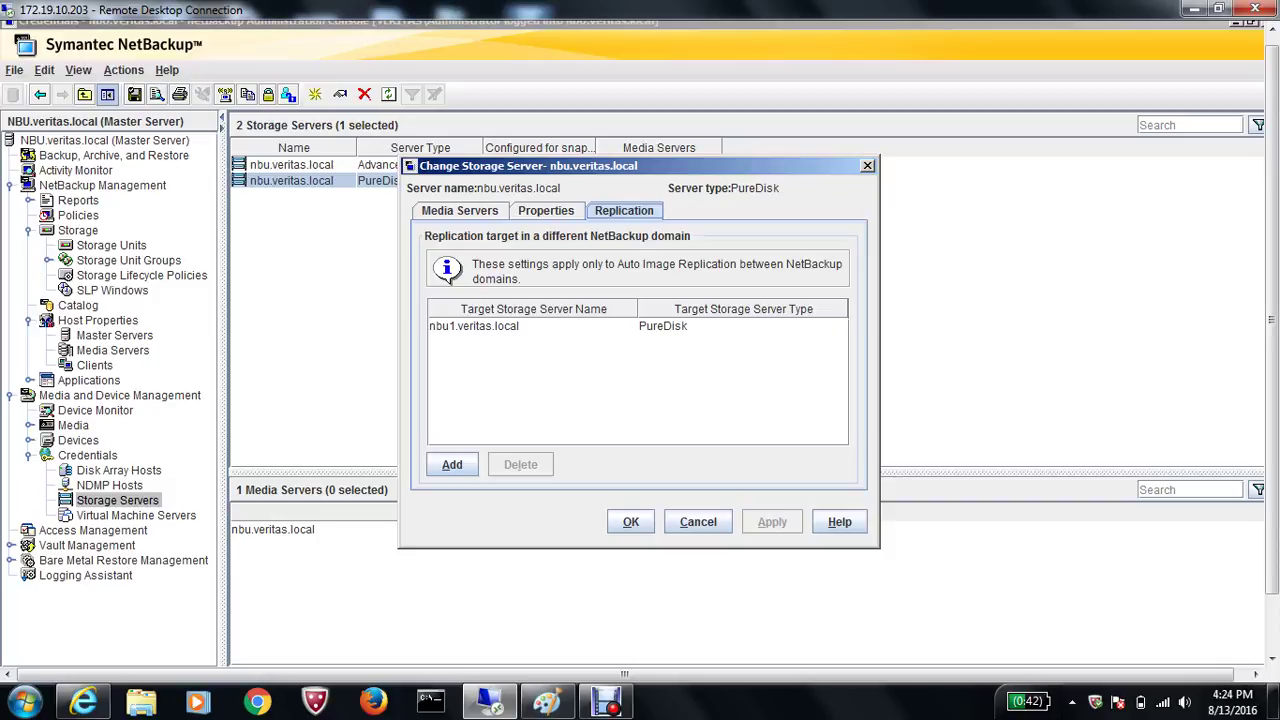
pyautogui.click(631, 522)
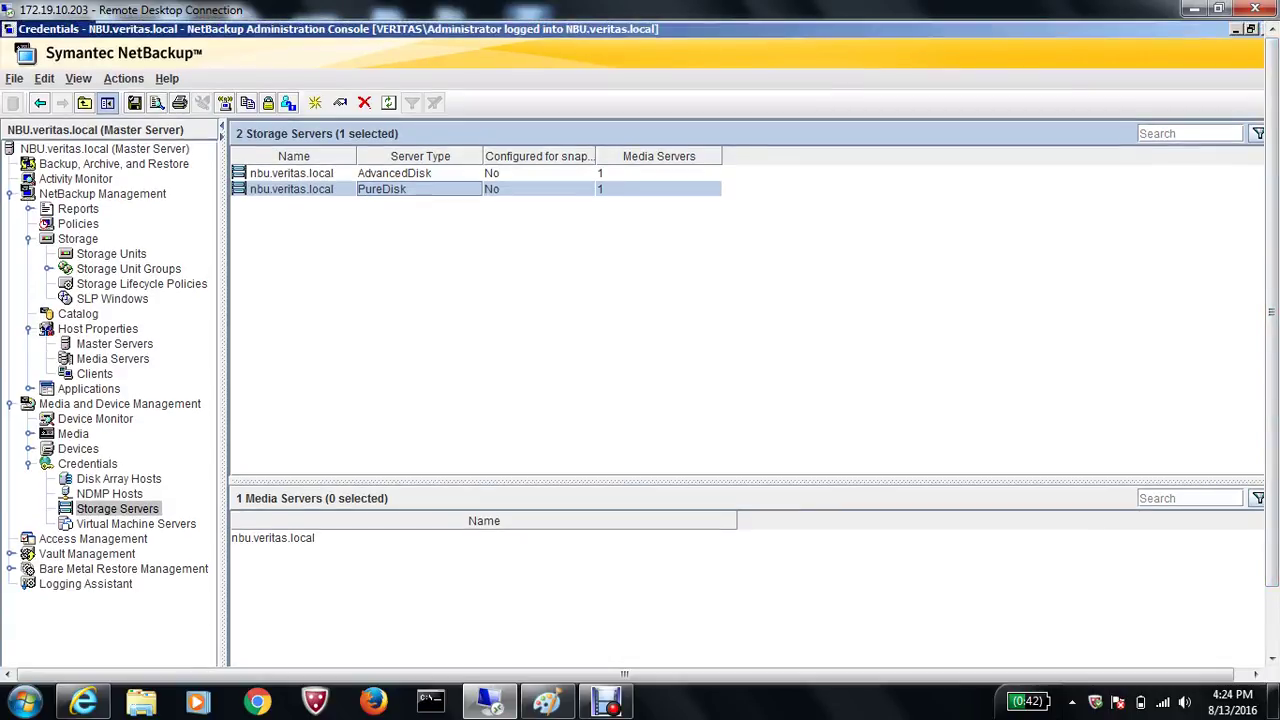
# Step: Switch to the NBU1 virtual machine and review the trusted master servers in the host properties of NBU1.veritas.local
pyautogui.click(1236, 30)
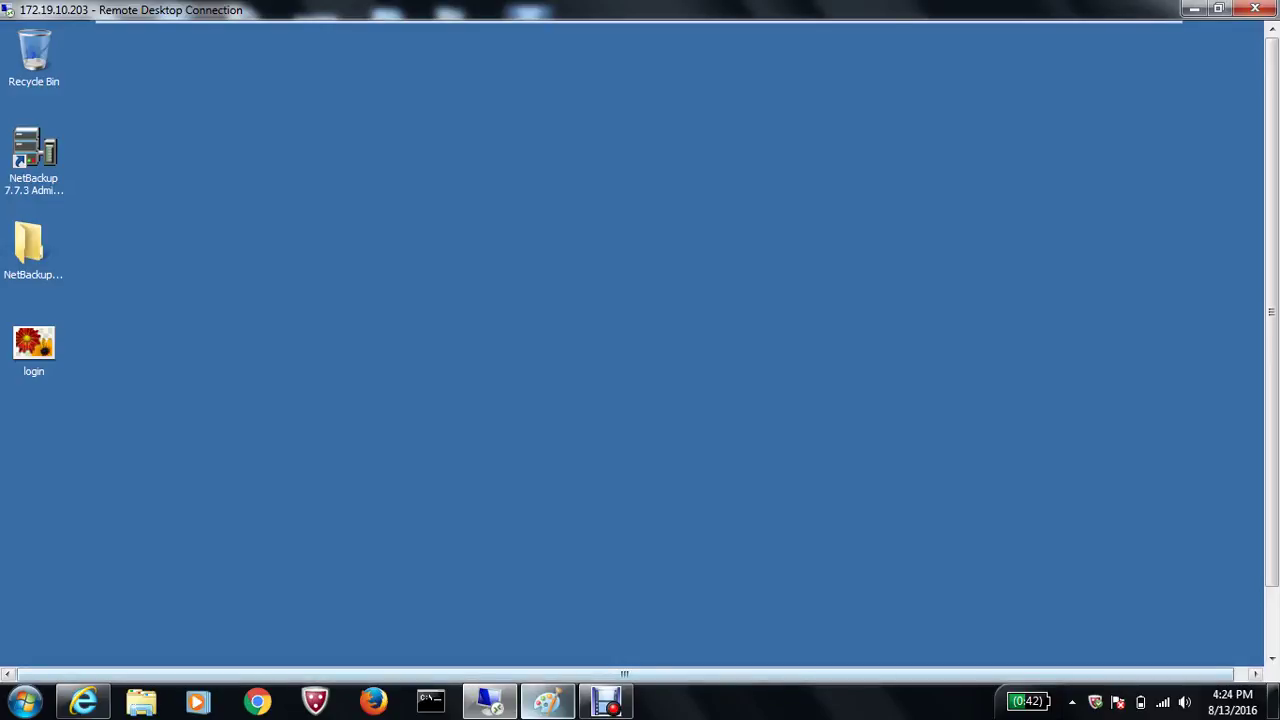
pyautogui.moveTo(490, 702)
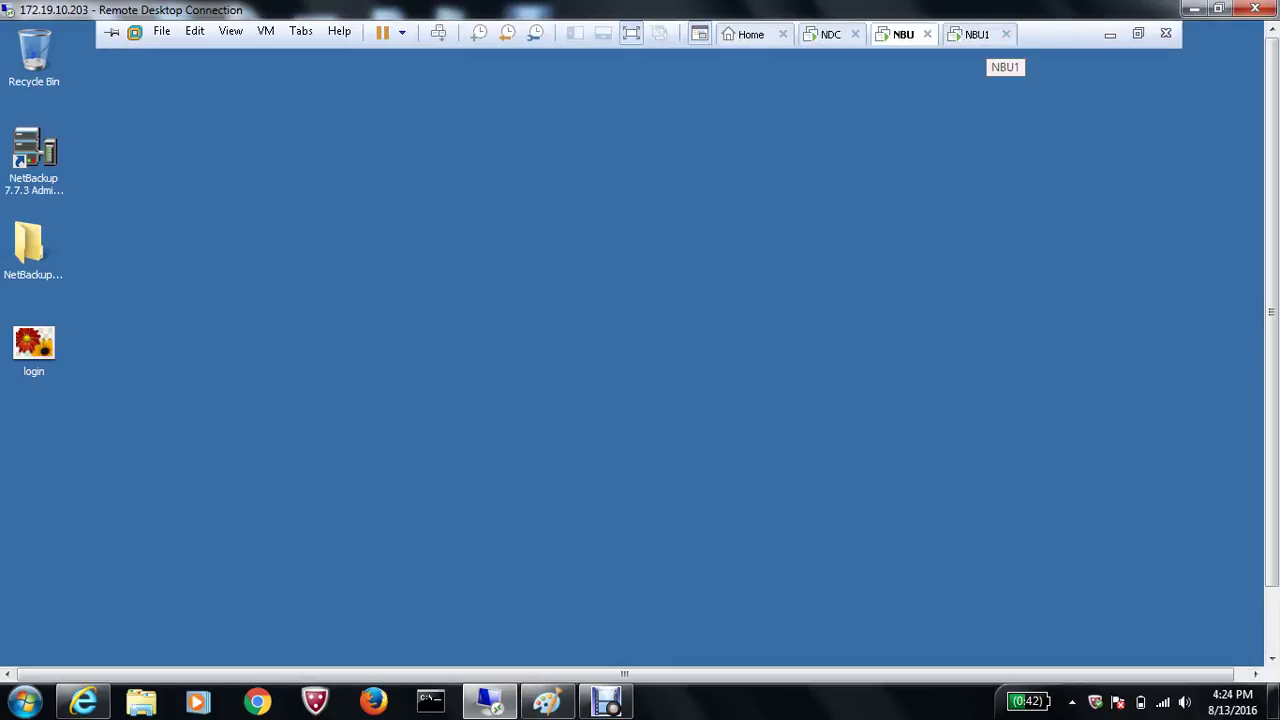
pyautogui.click(977, 34)
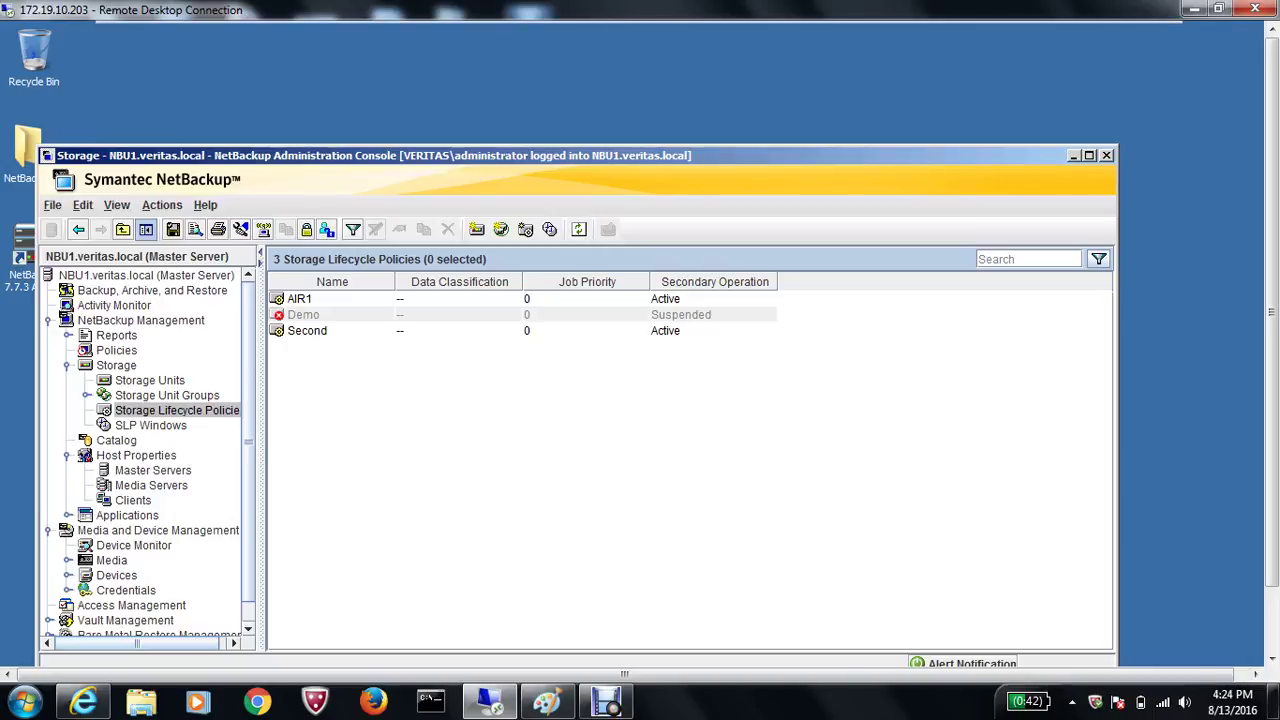
pyautogui.click(153, 470)
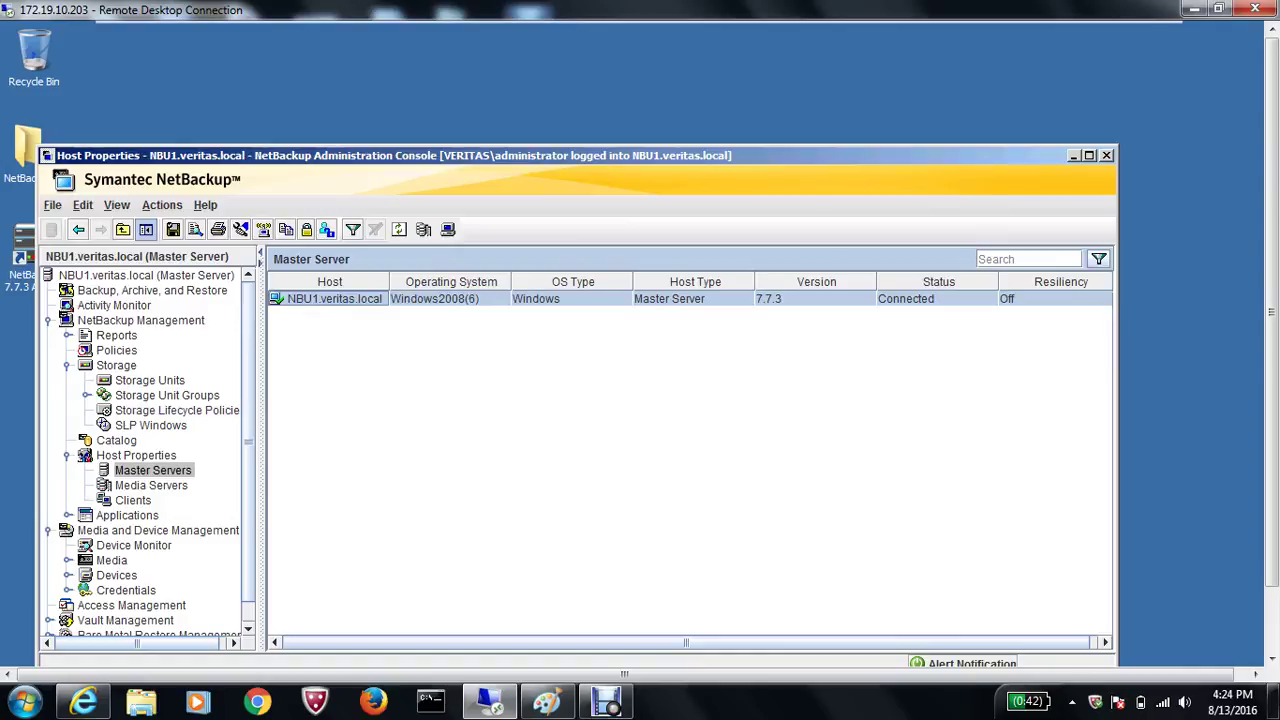
pyautogui.press('Return')
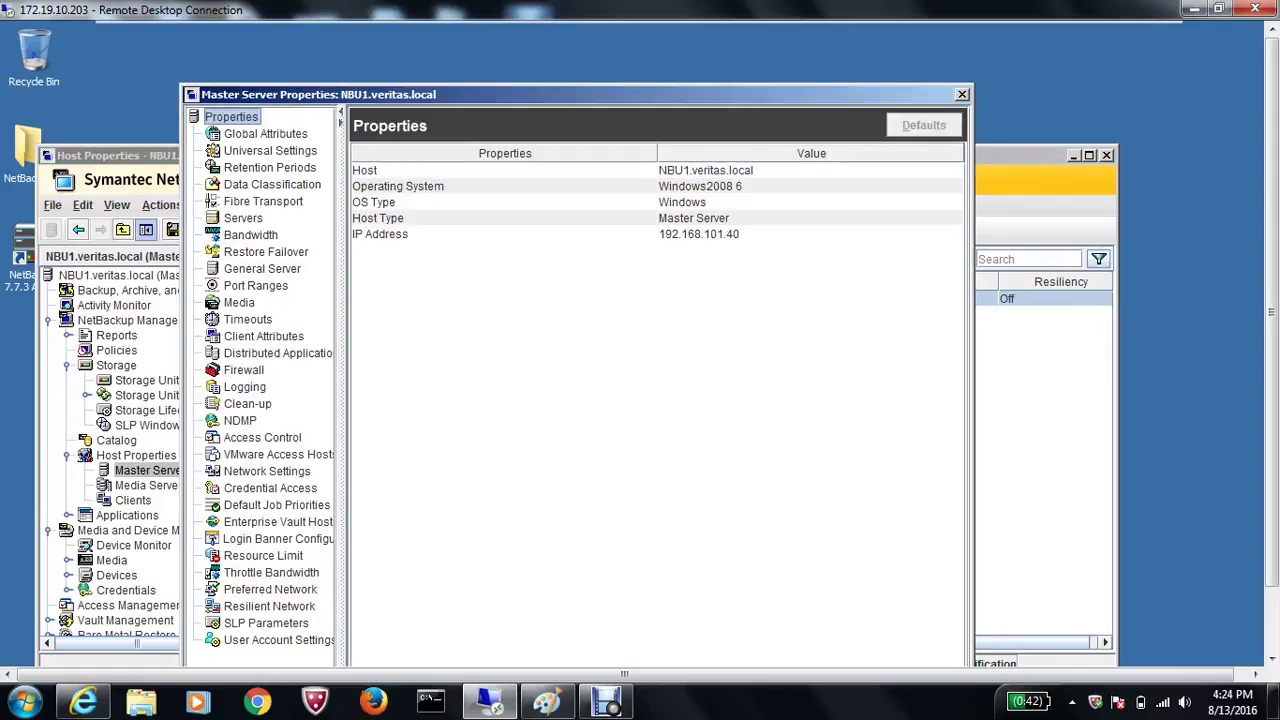
pyautogui.click(243, 218)
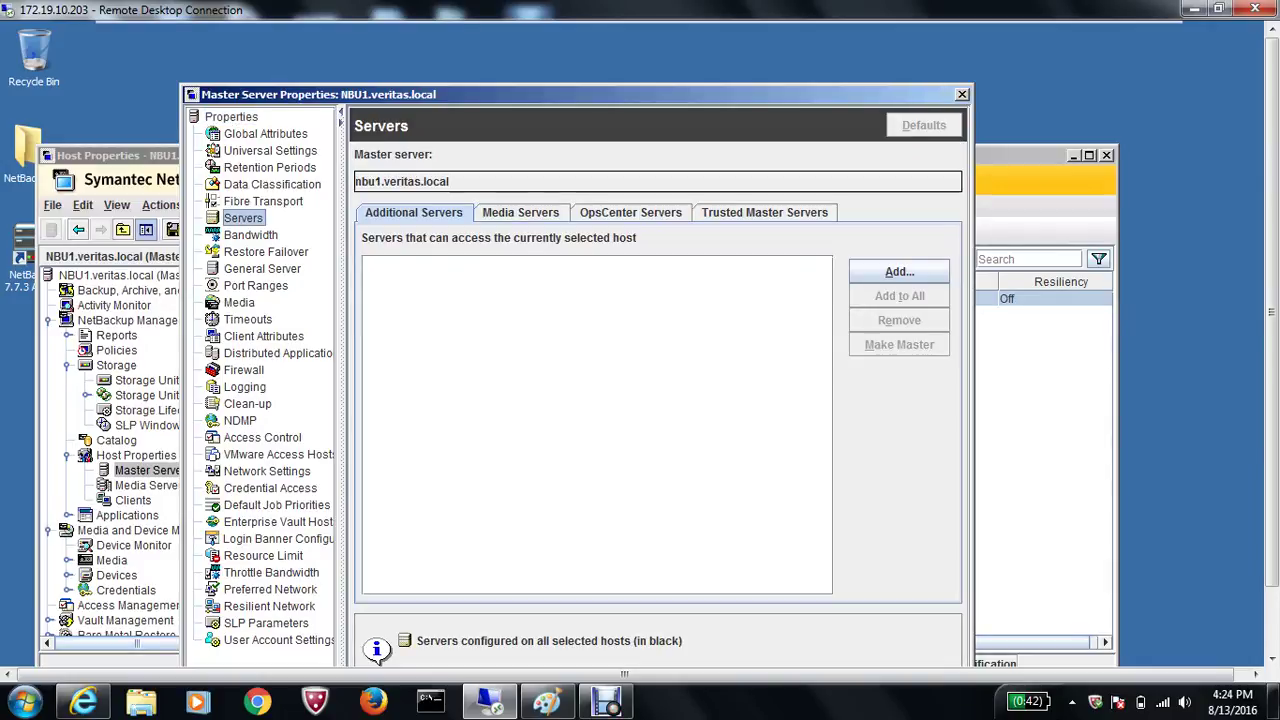
pyautogui.click(764, 213)
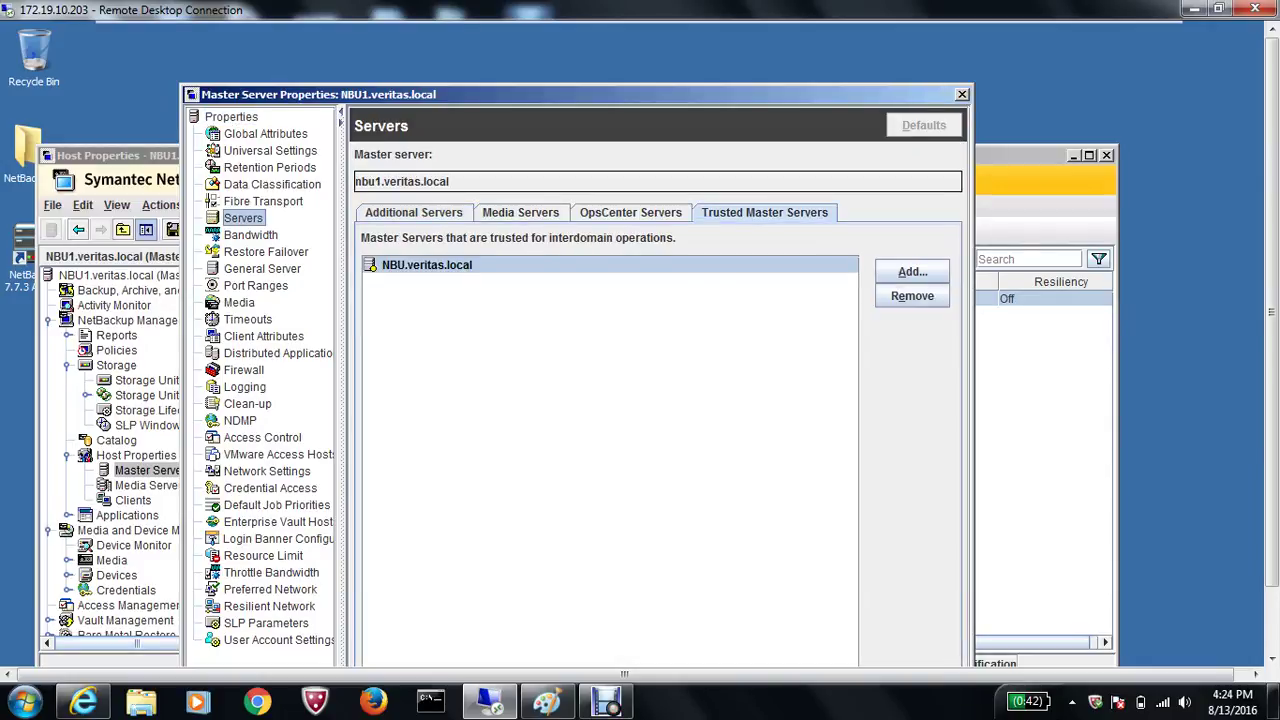
pyautogui.click(962, 94)
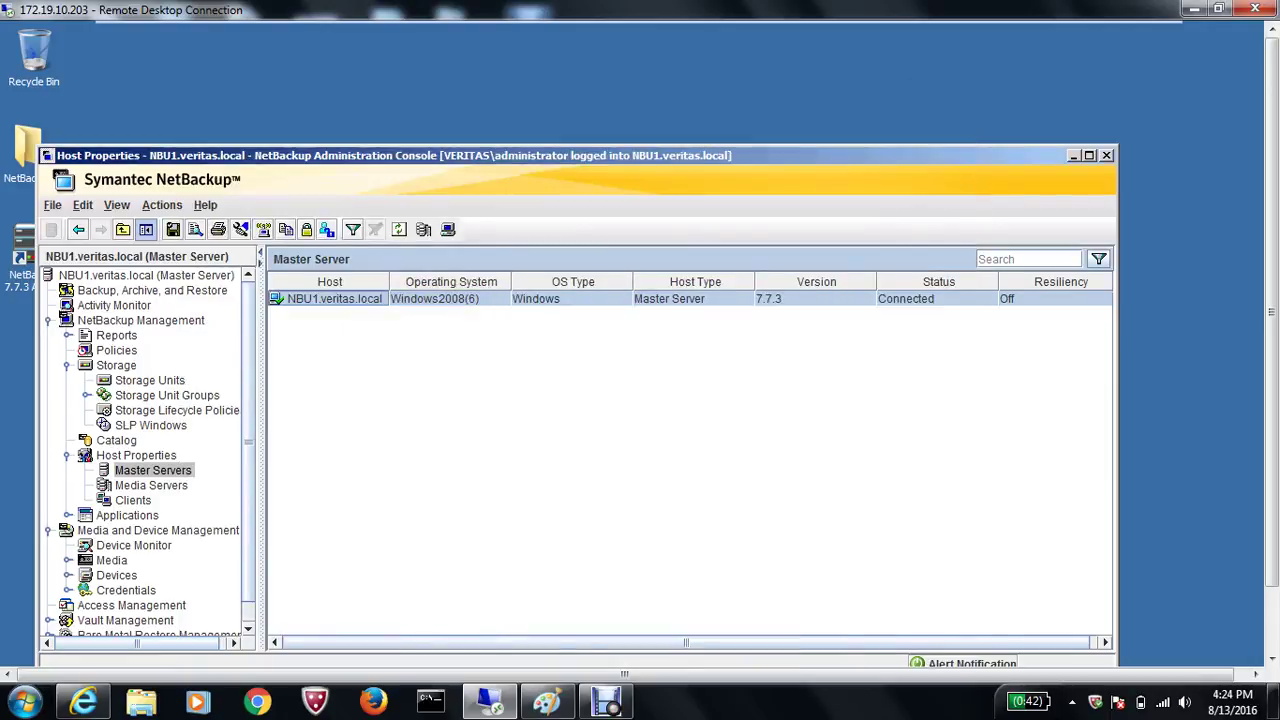
# Step: Review the replication targets of the PureDisk storage server nbu1.veritas.local
pyautogui.scroll(-1, 148, 450)
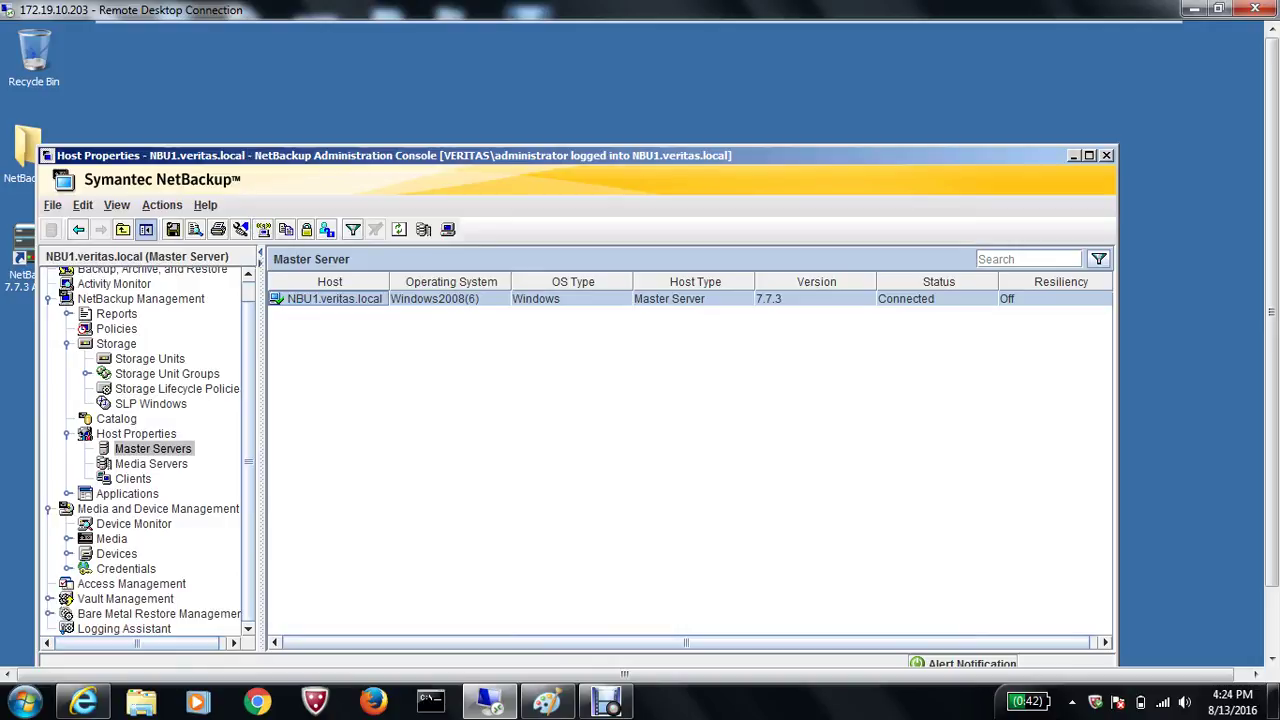
pyautogui.click(68, 569)
pyautogui.click(155, 614)
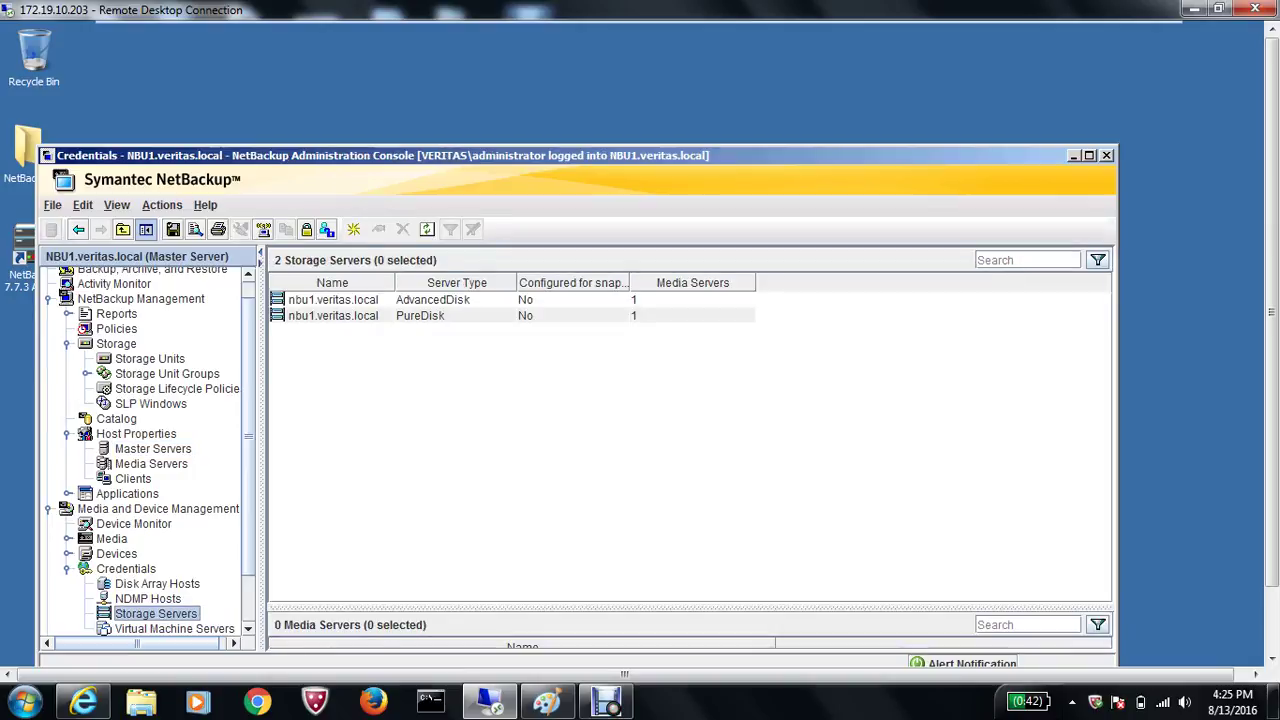
pyautogui.doubleClick(333, 316)
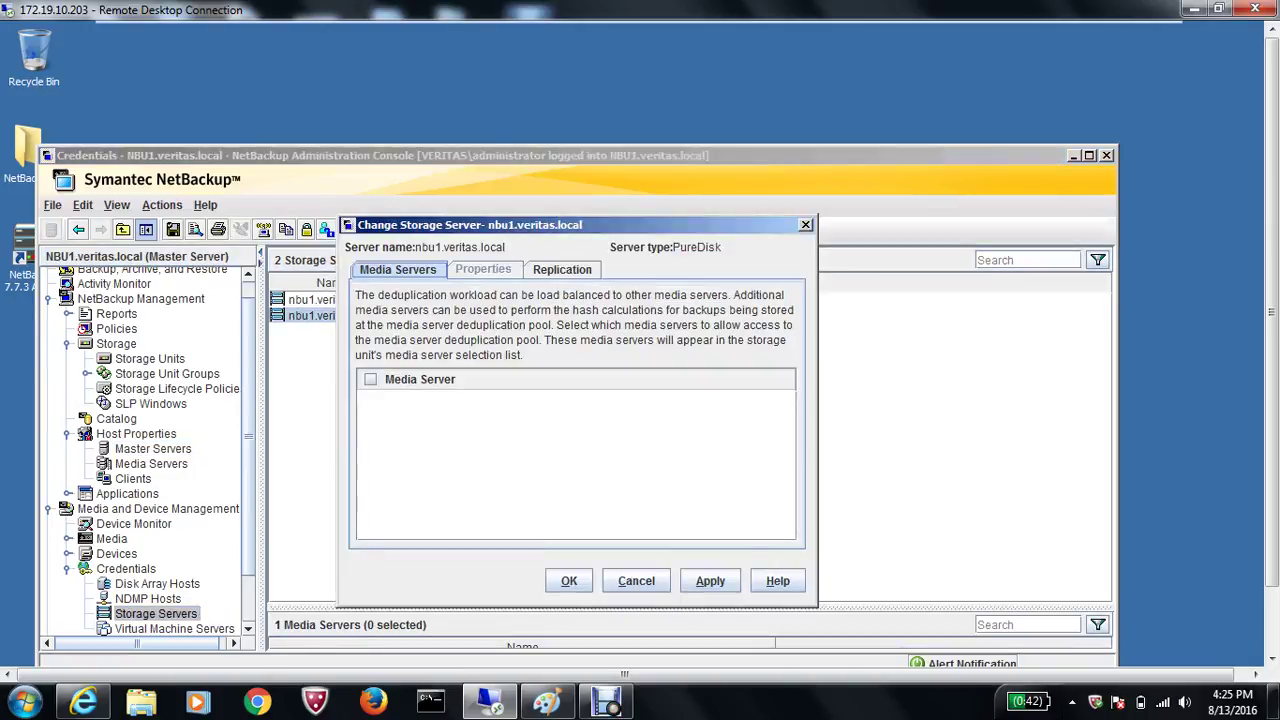
pyautogui.click(562, 270)
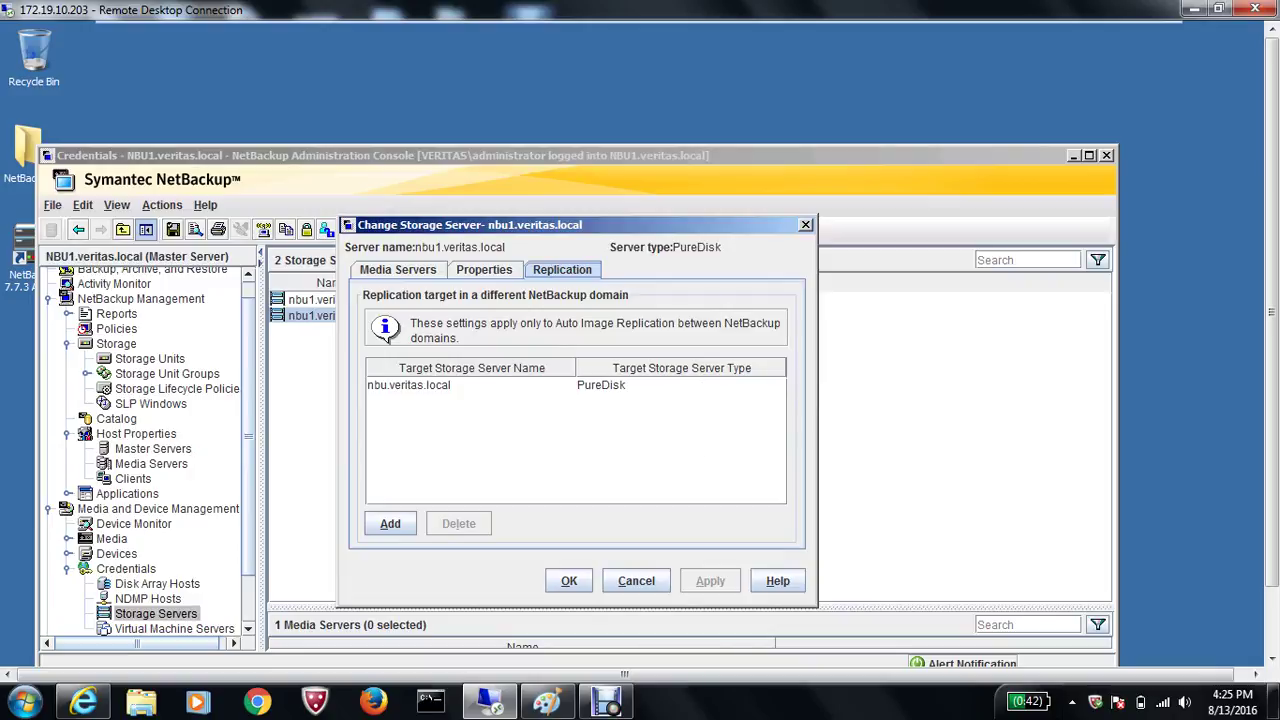
pyautogui.click(805, 224)
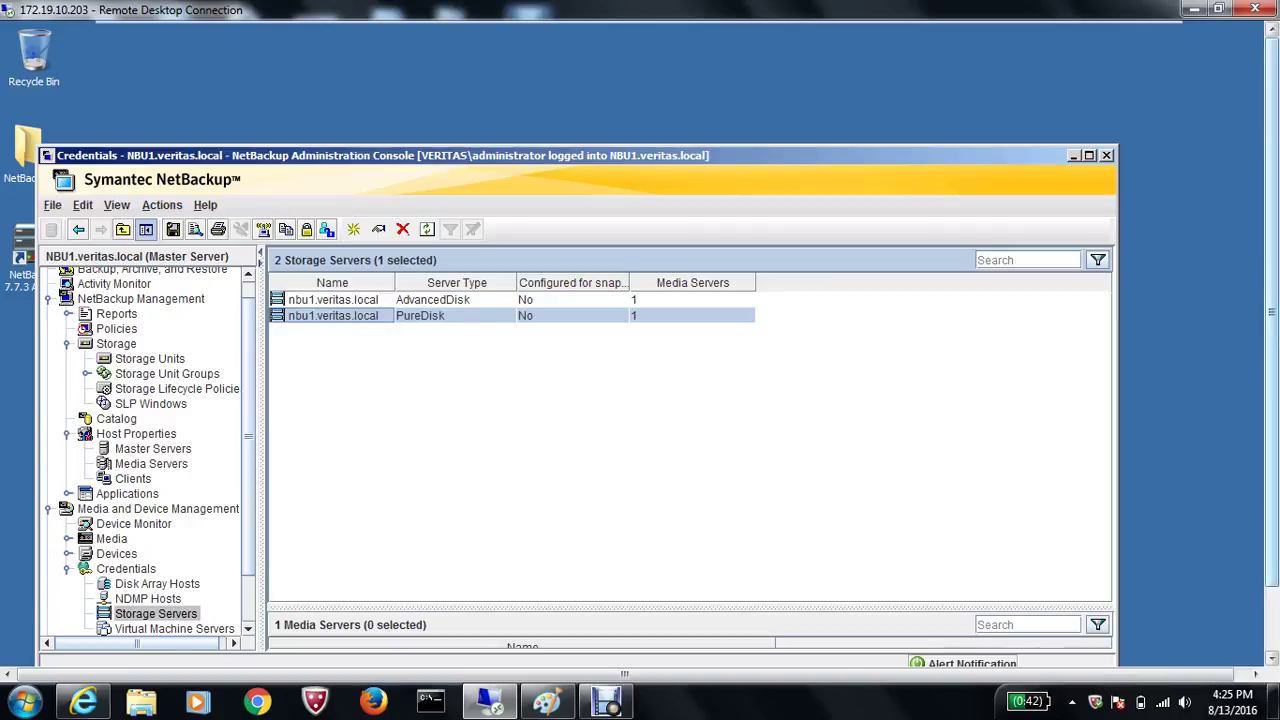
# Step: Minimize the NBU1 console, switch back to the NBU virtual machine and restore its NetBackup Administration Console
pyautogui.click(1073, 156)
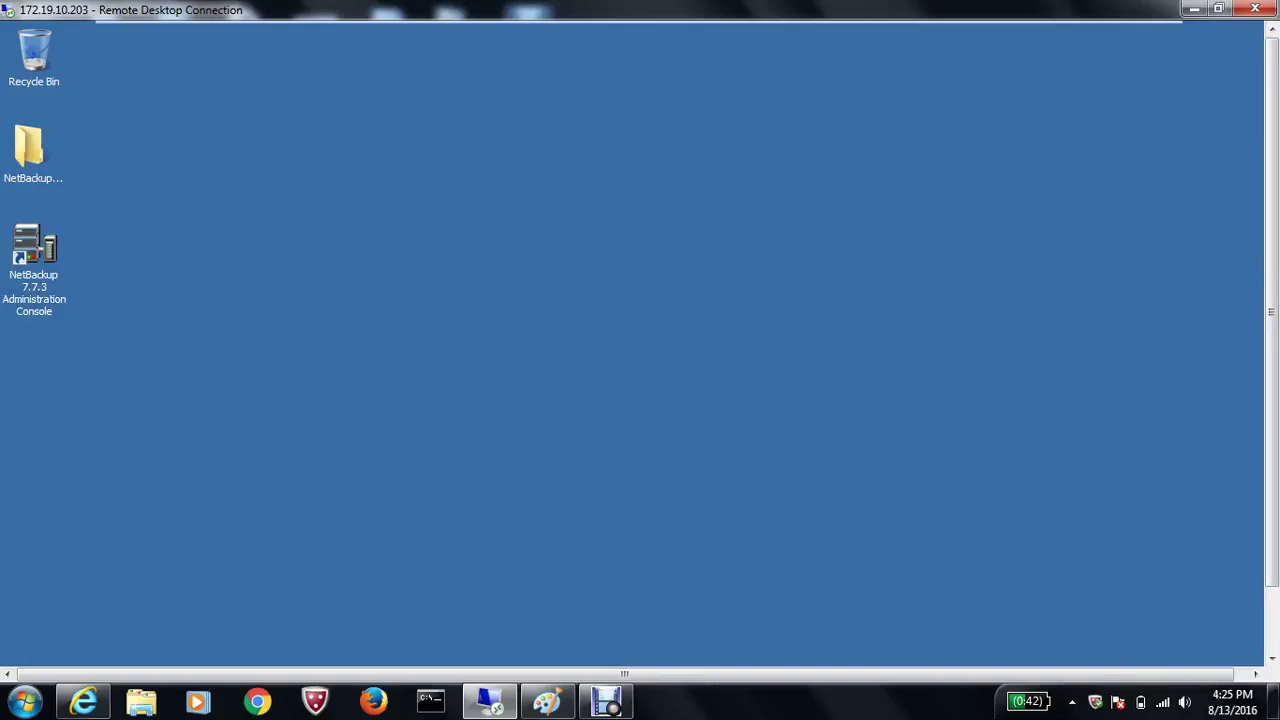
pyautogui.moveTo(1272, 330); pyautogui.dragTo(1272, 400)
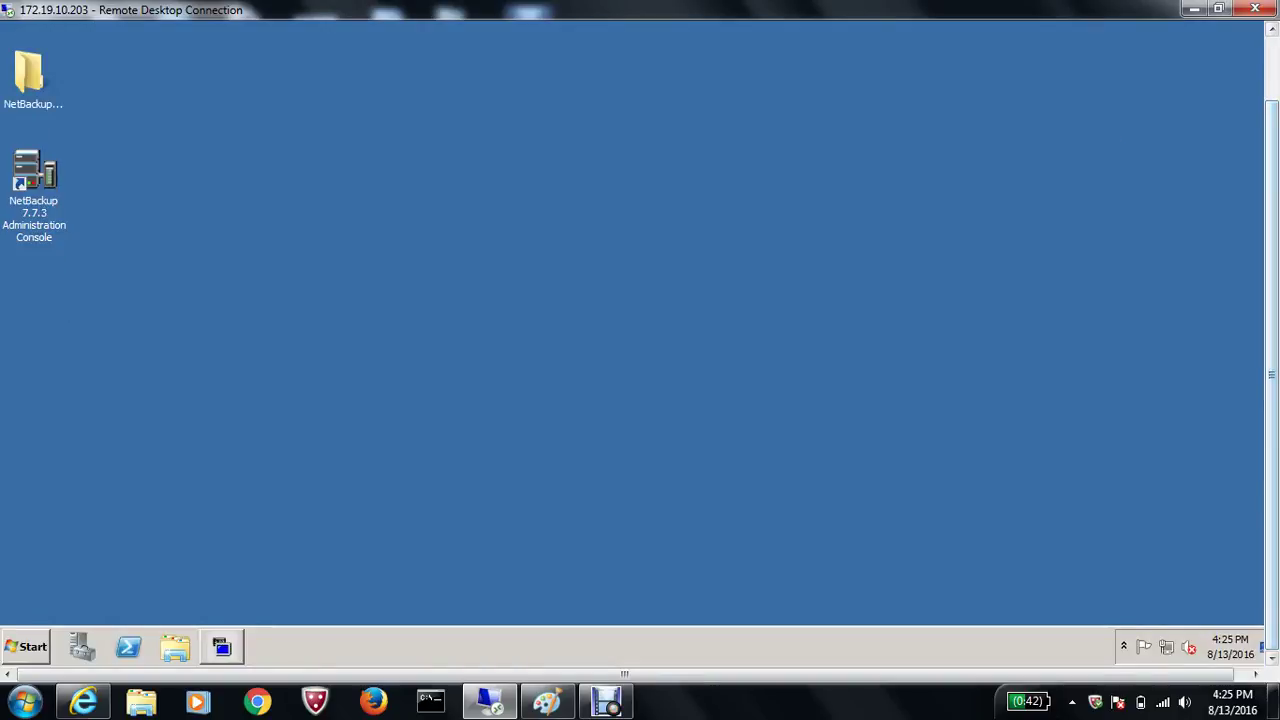
pyautogui.scroll(2, 640, 350)
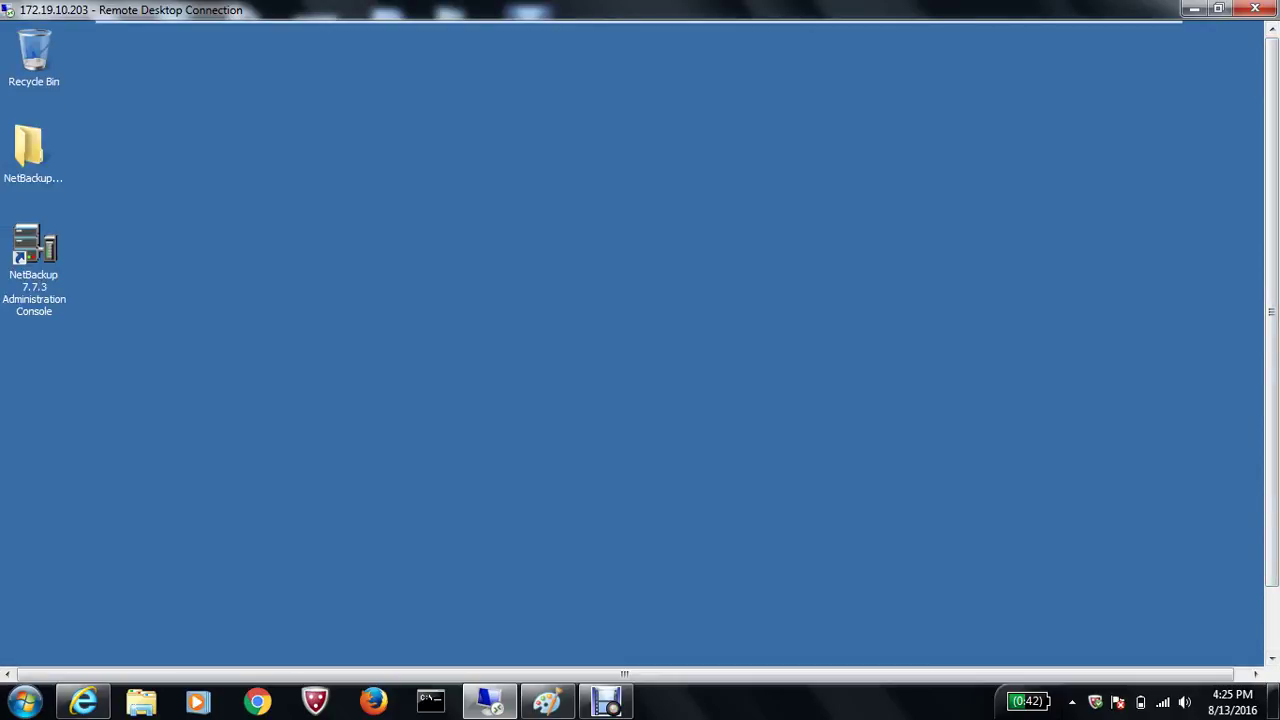
pyautogui.moveTo(640, 22)
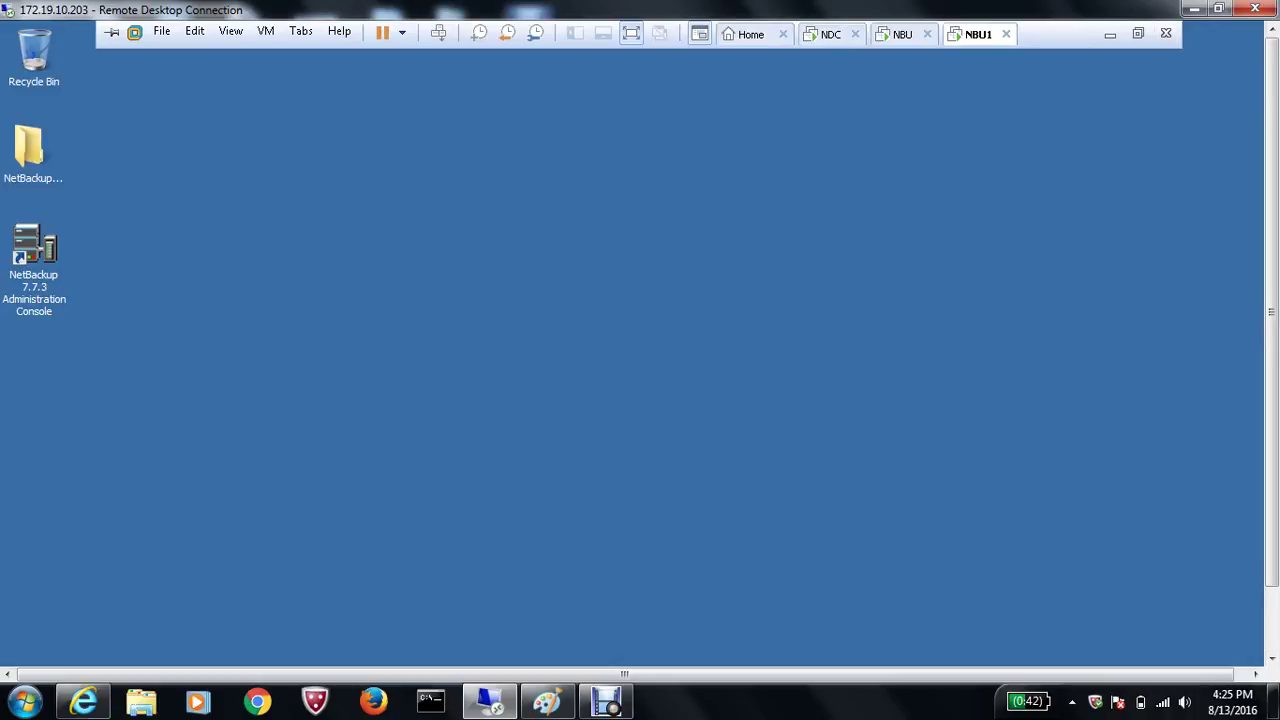
pyautogui.click(902, 34)
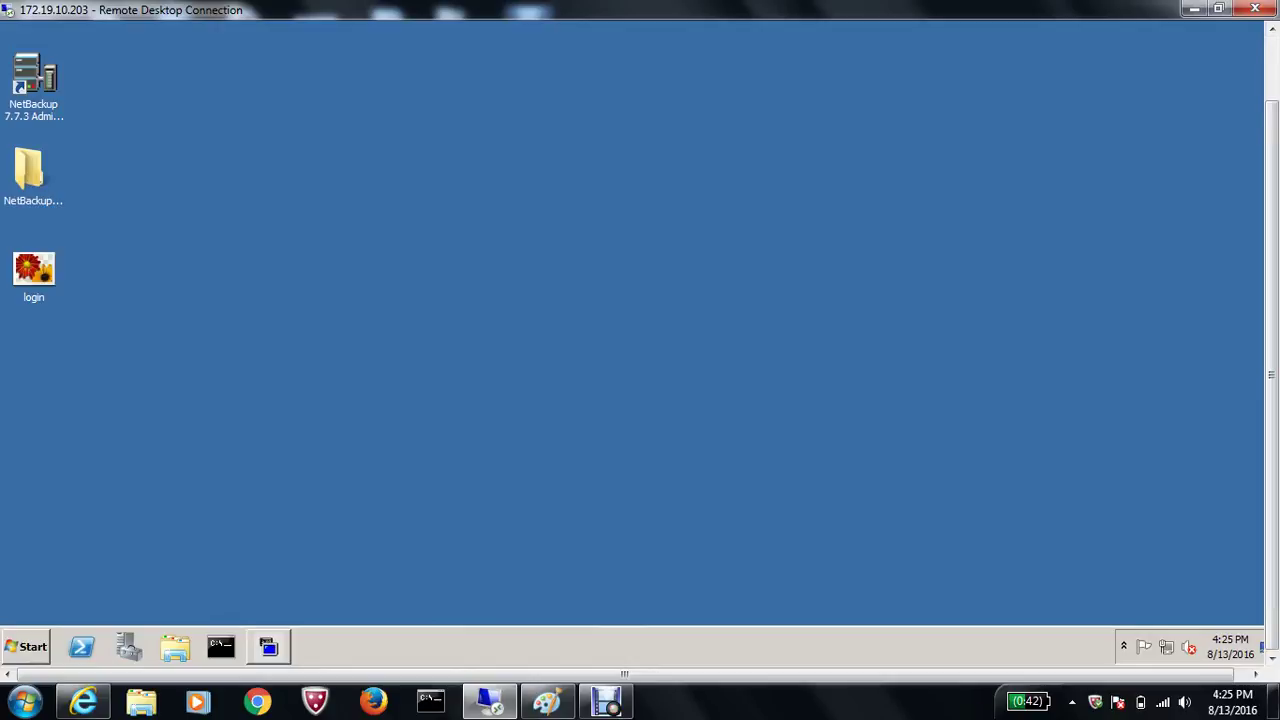
pyautogui.click(268, 647)
pyautogui.click(268, 647)
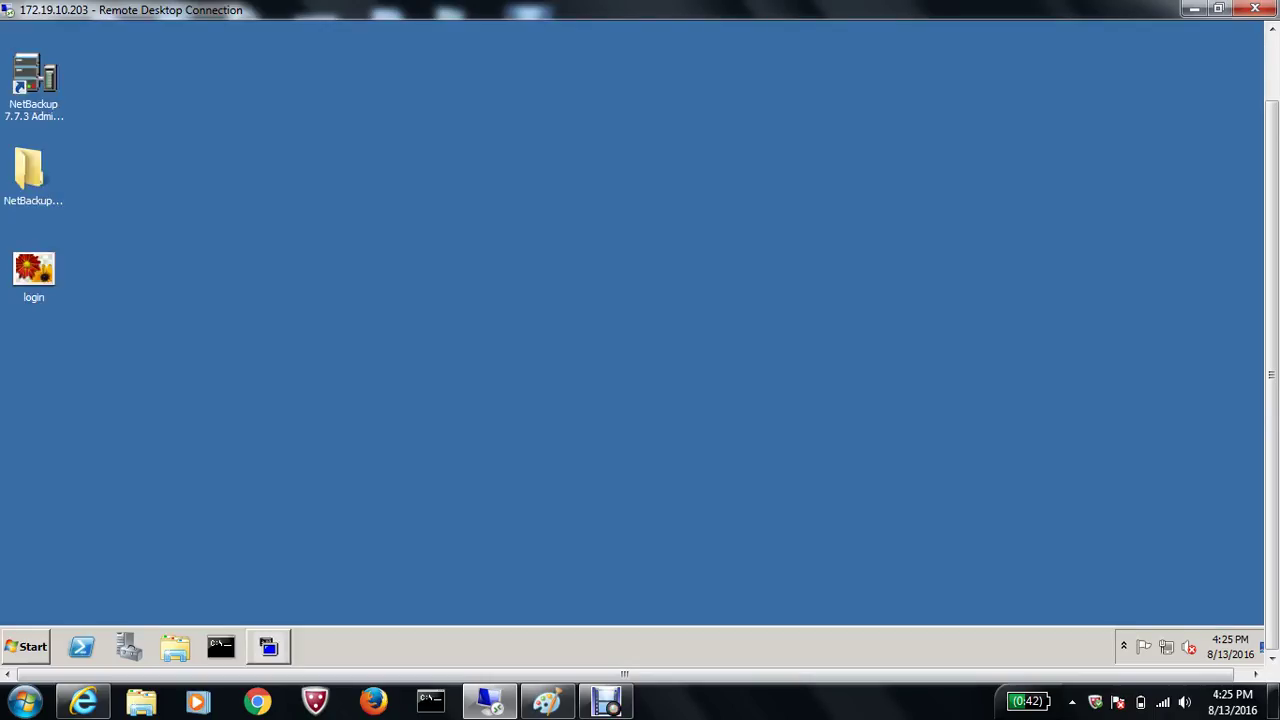
pyautogui.click(268, 647)
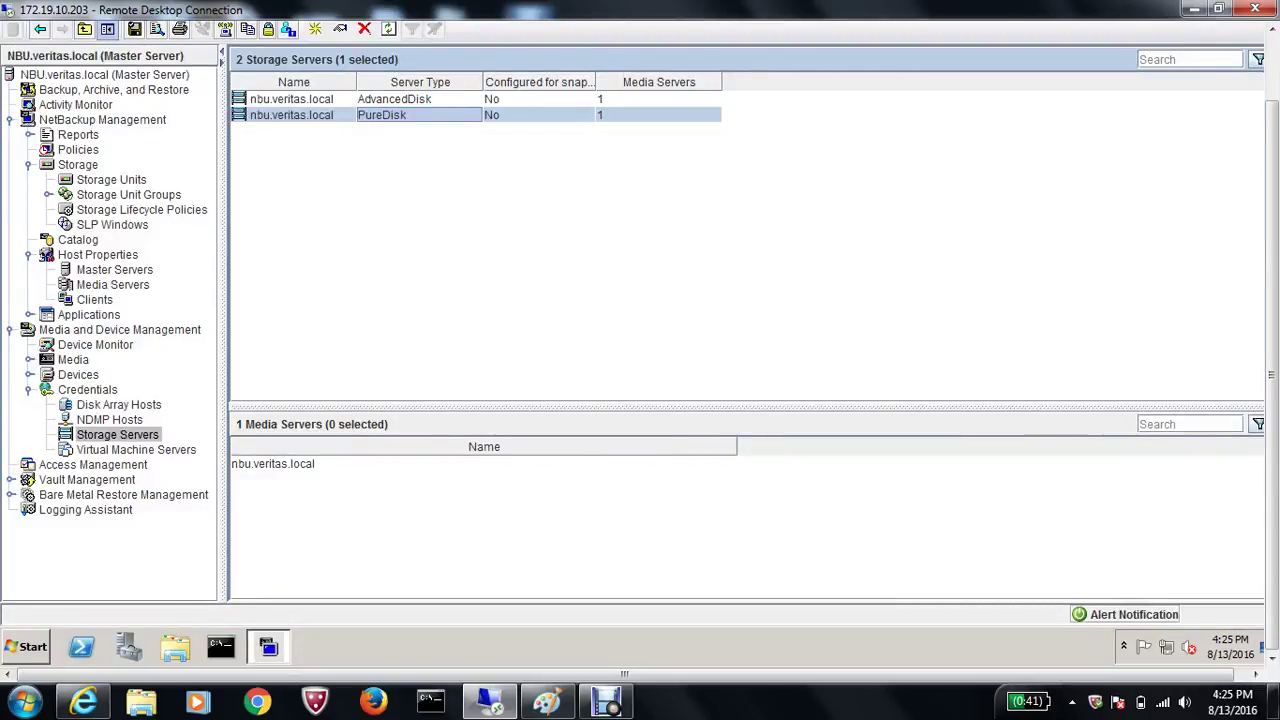
# Step: Start a new storage lifecycle policy on NBU.veritas.local and name it "one"
pyautogui.click(142, 210)
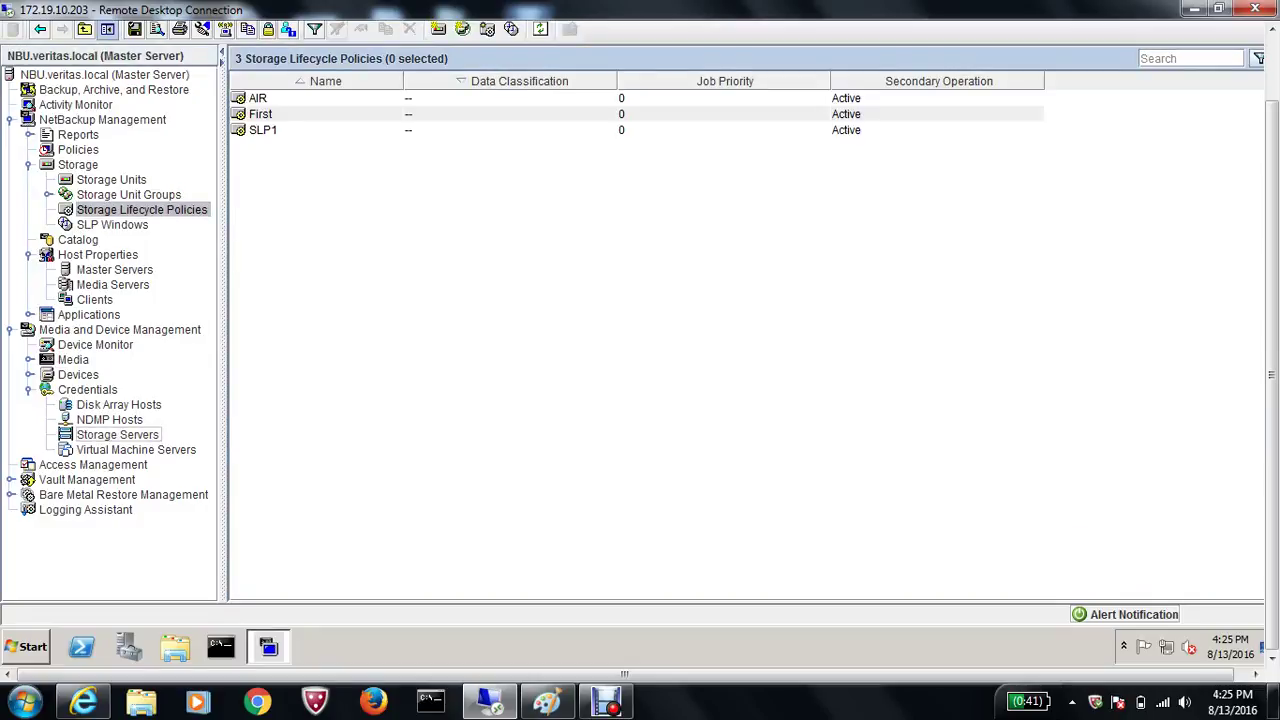
pyautogui.rightClick(270, 220)
pyautogui.click(375, 231)
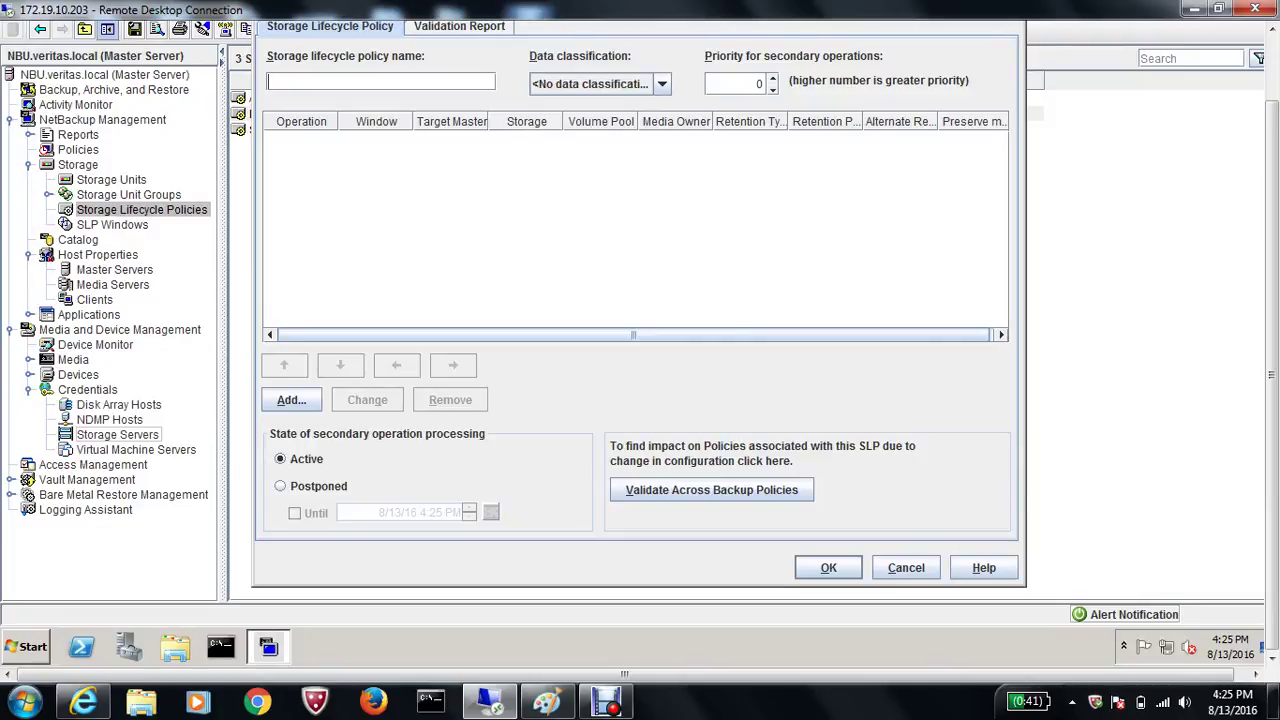
pyautogui.write('one')
# Step: Add a Backup operation to the policy with MYMSDP_P as destination storage, keeping Fixed retention of 2 weeks
pyautogui.hotkey('alt', 'a')
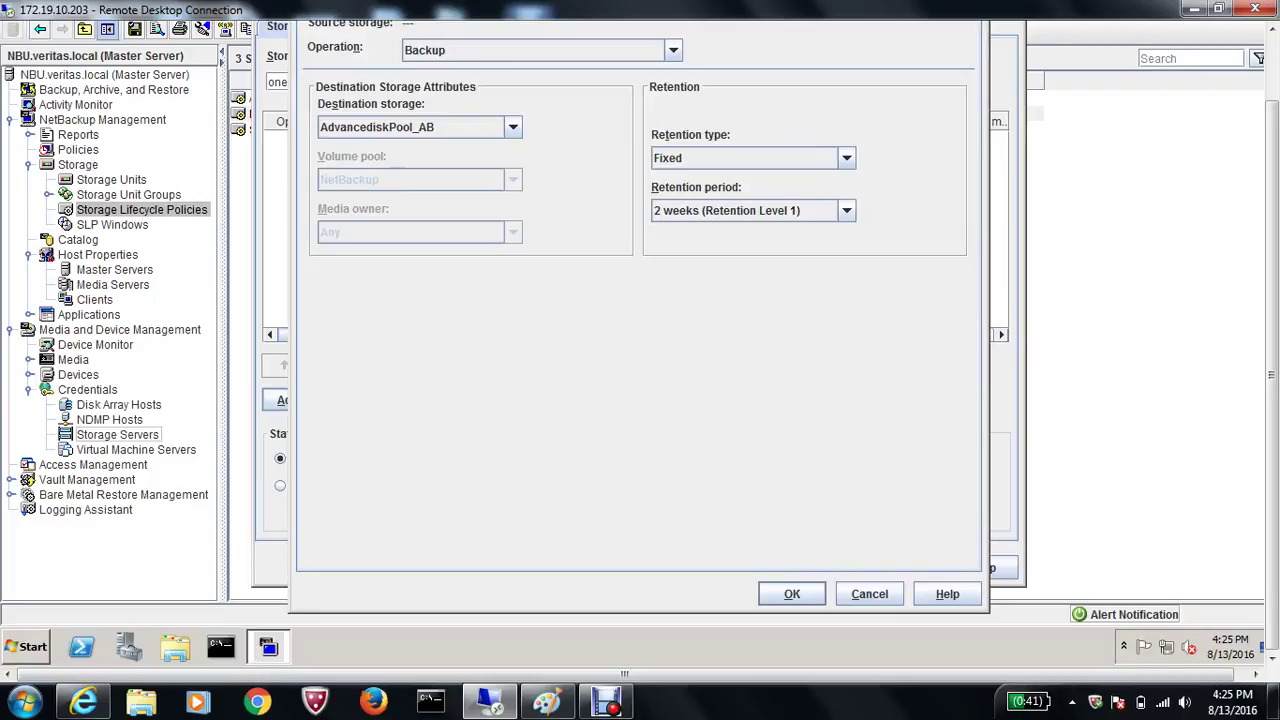
pyautogui.click(513, 127)
pyautogui.press('Down')
pyautogui.press('Down')
pyautogui.press('Down')
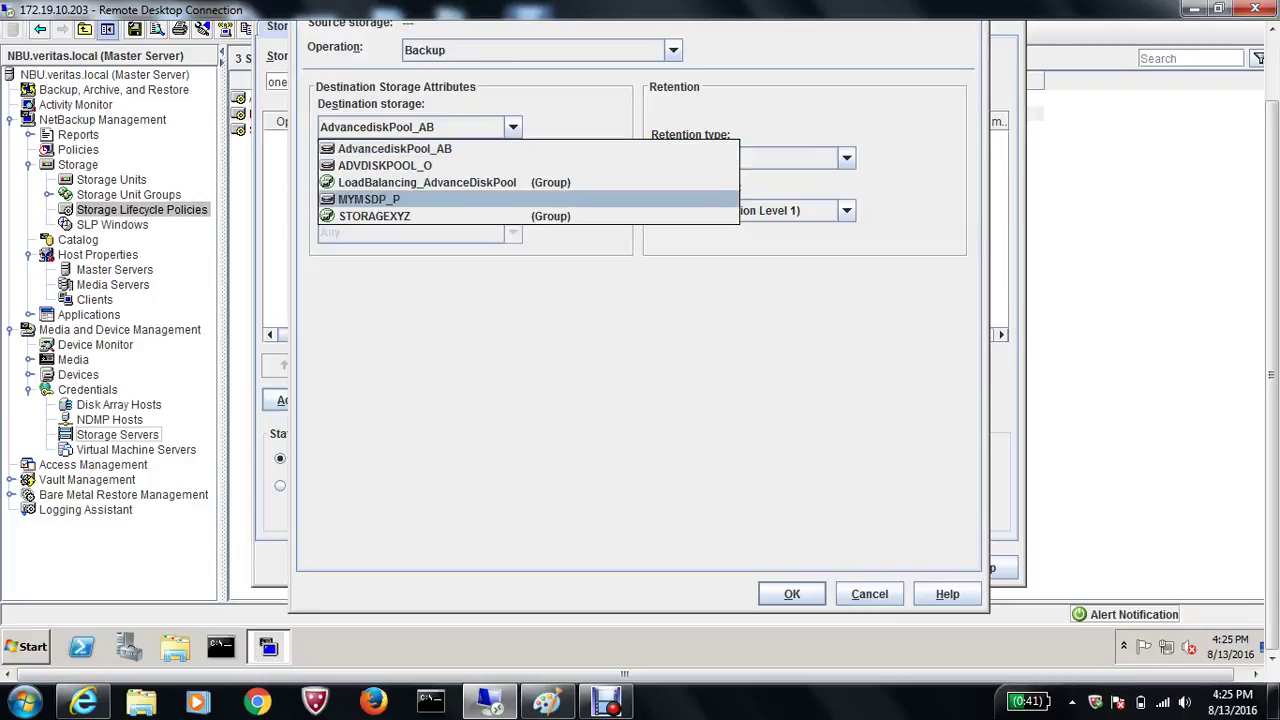
pyautogui.press('Return')
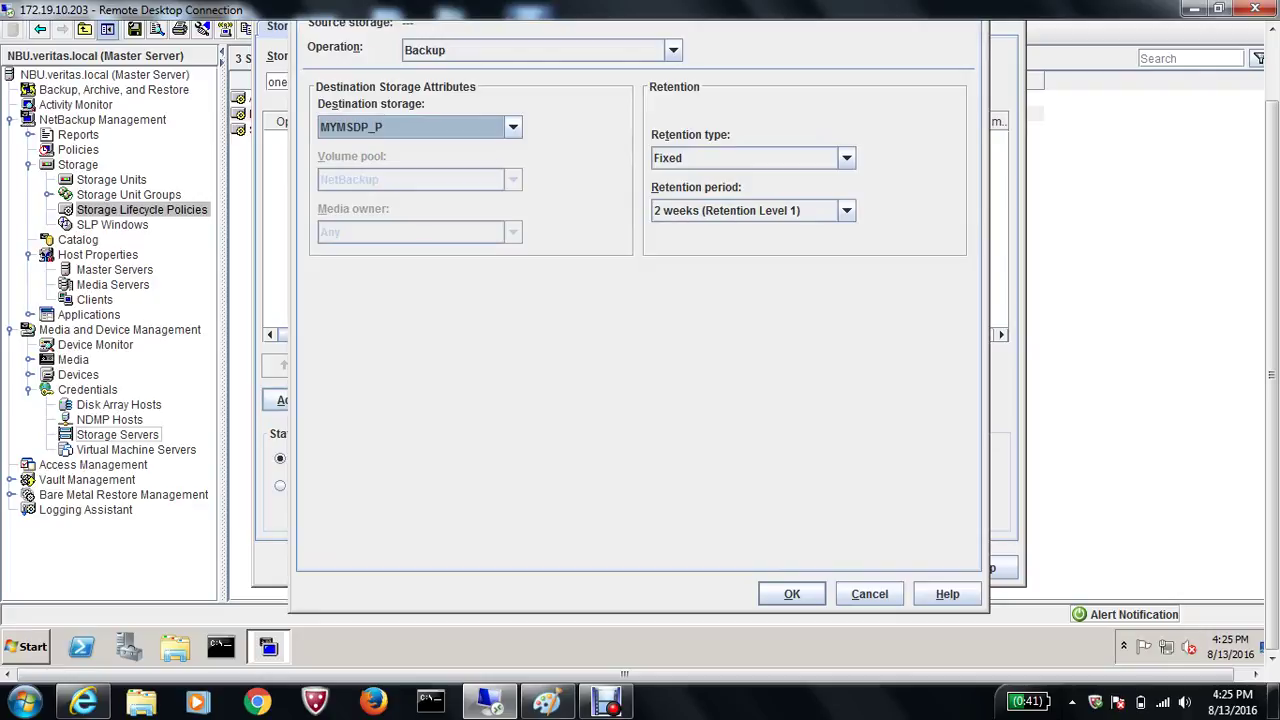
pyautogui.press('Return')
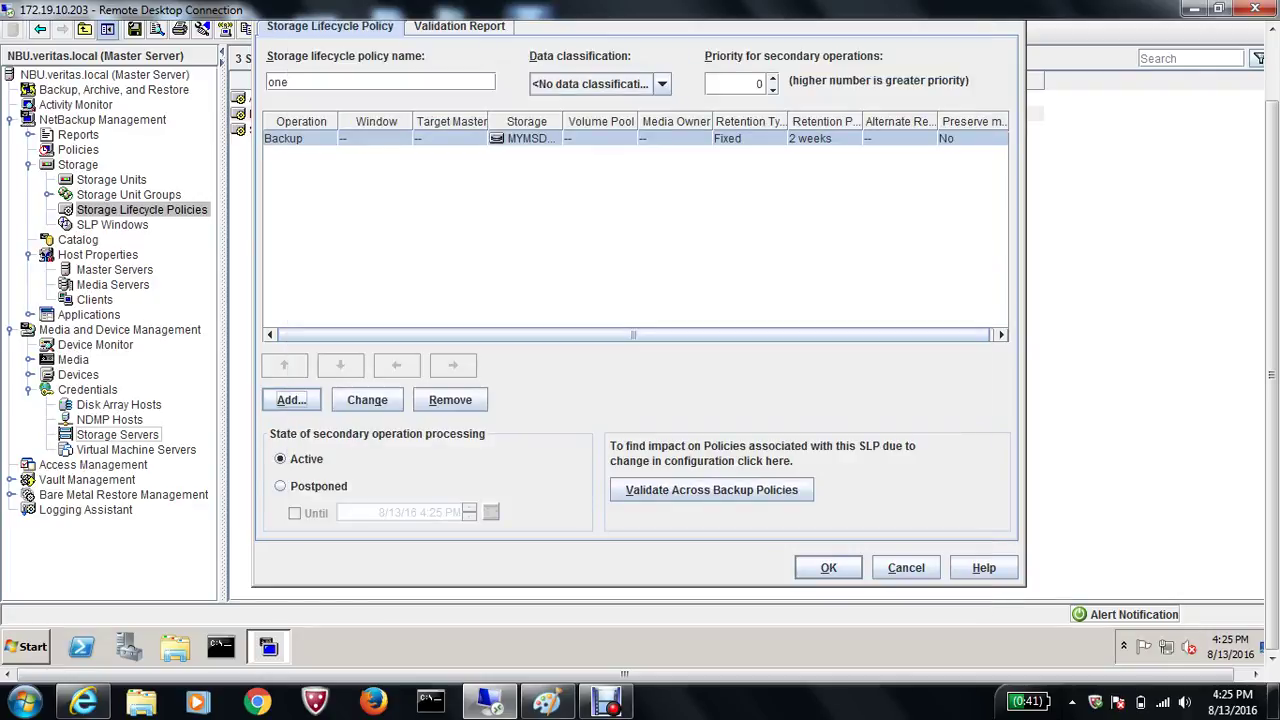
# Step: Switch to the NBU1 virtual machine and log in to the NetBackup Administration Console for NBU1.veritas.local
pyautogui.moveTo(1272, 375); pyautogui.dragTo(1272, 312)
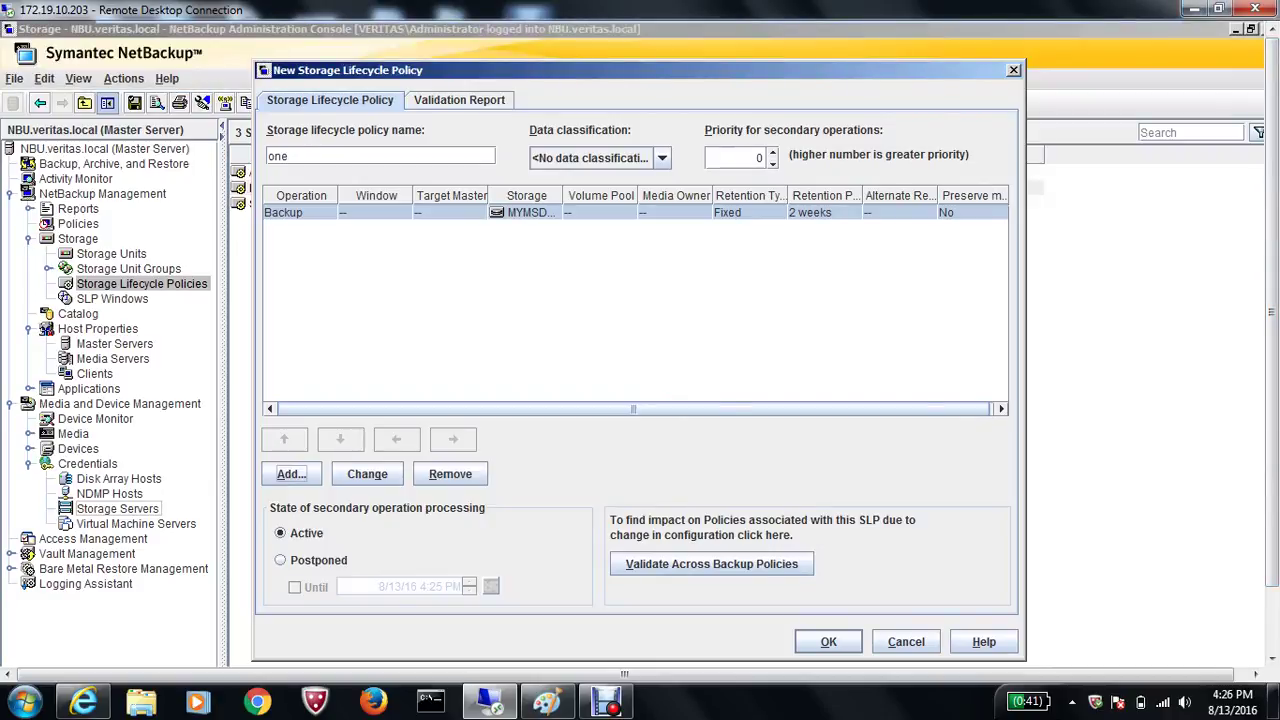
pyautogui.click(978, 34)
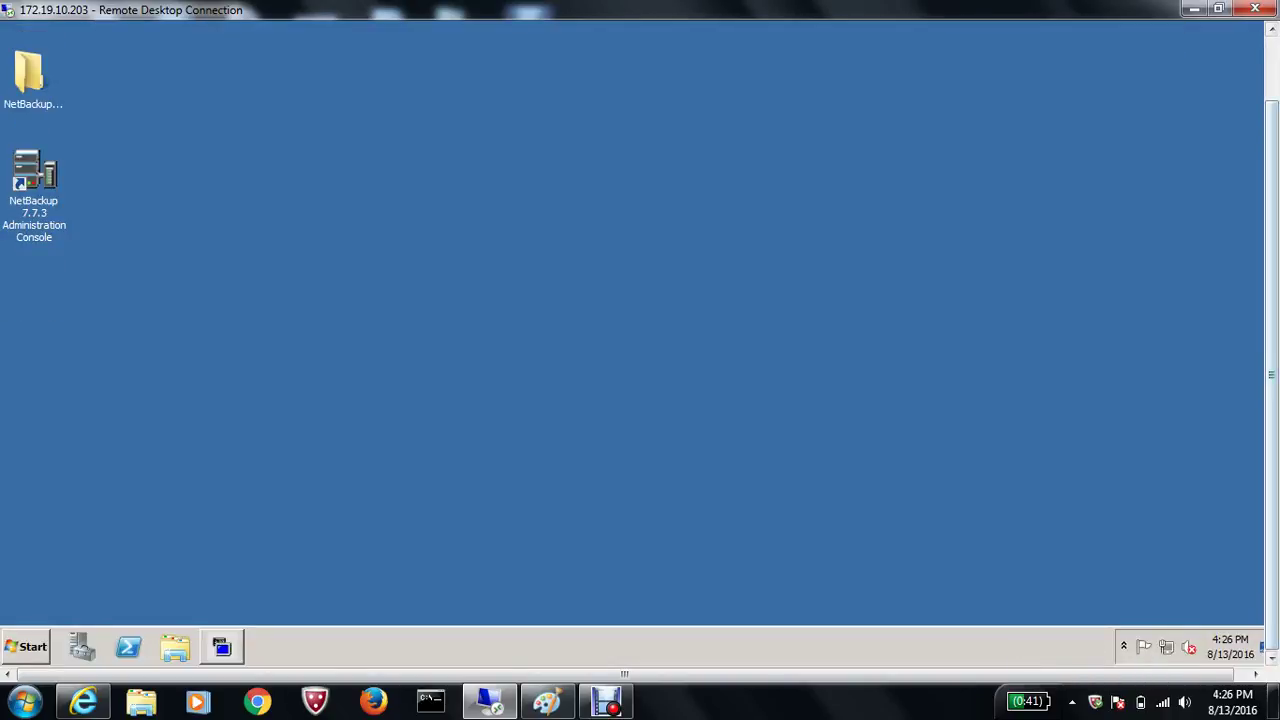
pyautogui.click(222, 647)
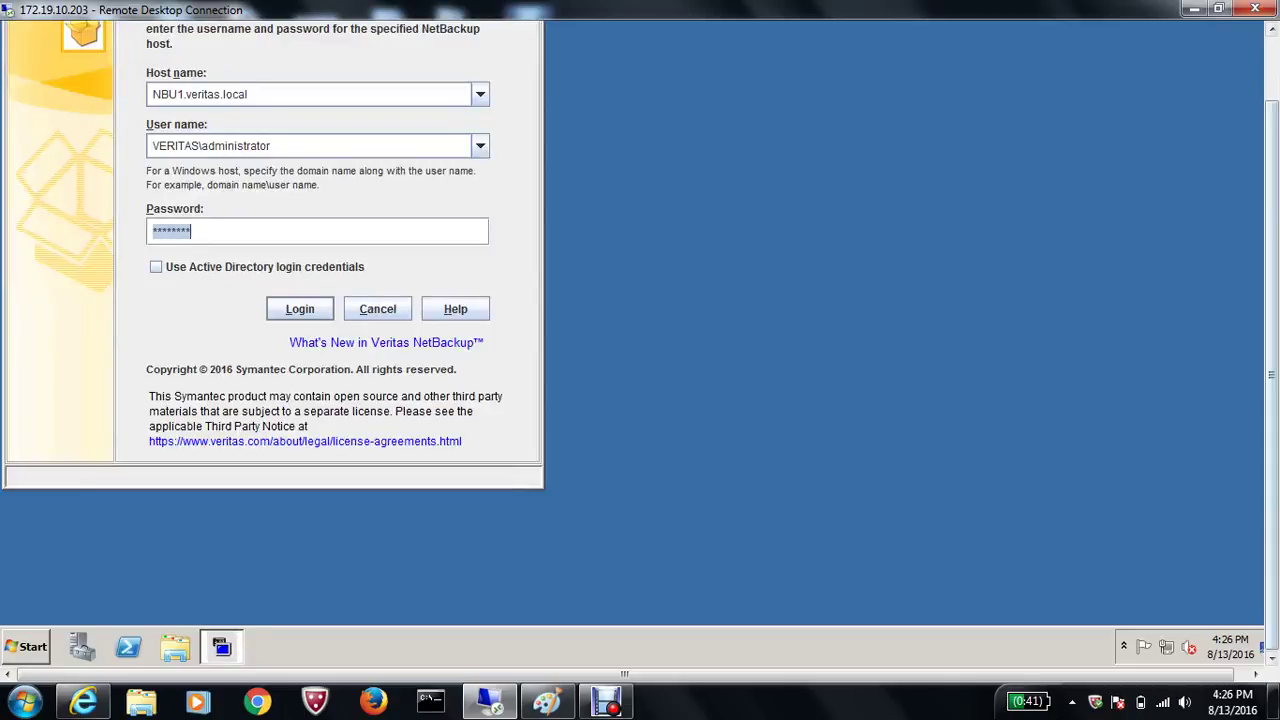
pyautogui.press('Return')
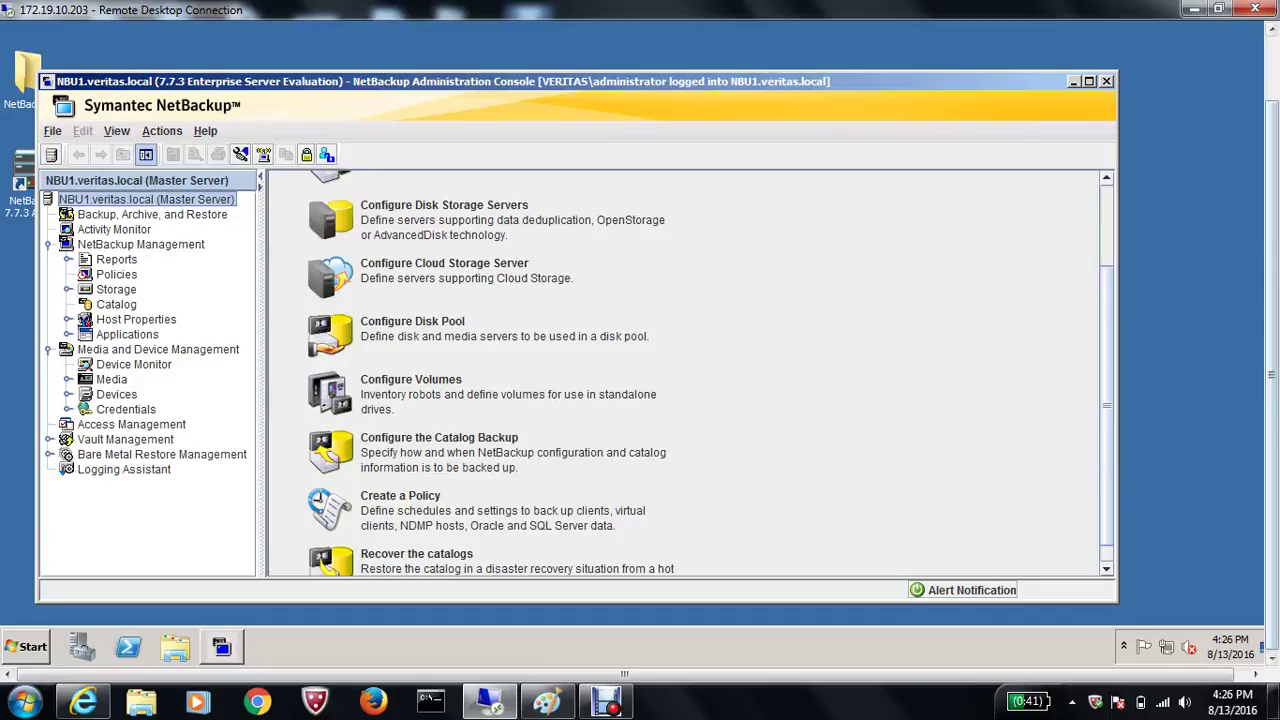
# Step: Start a new storage lifecycle policy on NBU1.veritas.local and name it "Two"
pyautogui.click(68, 289)
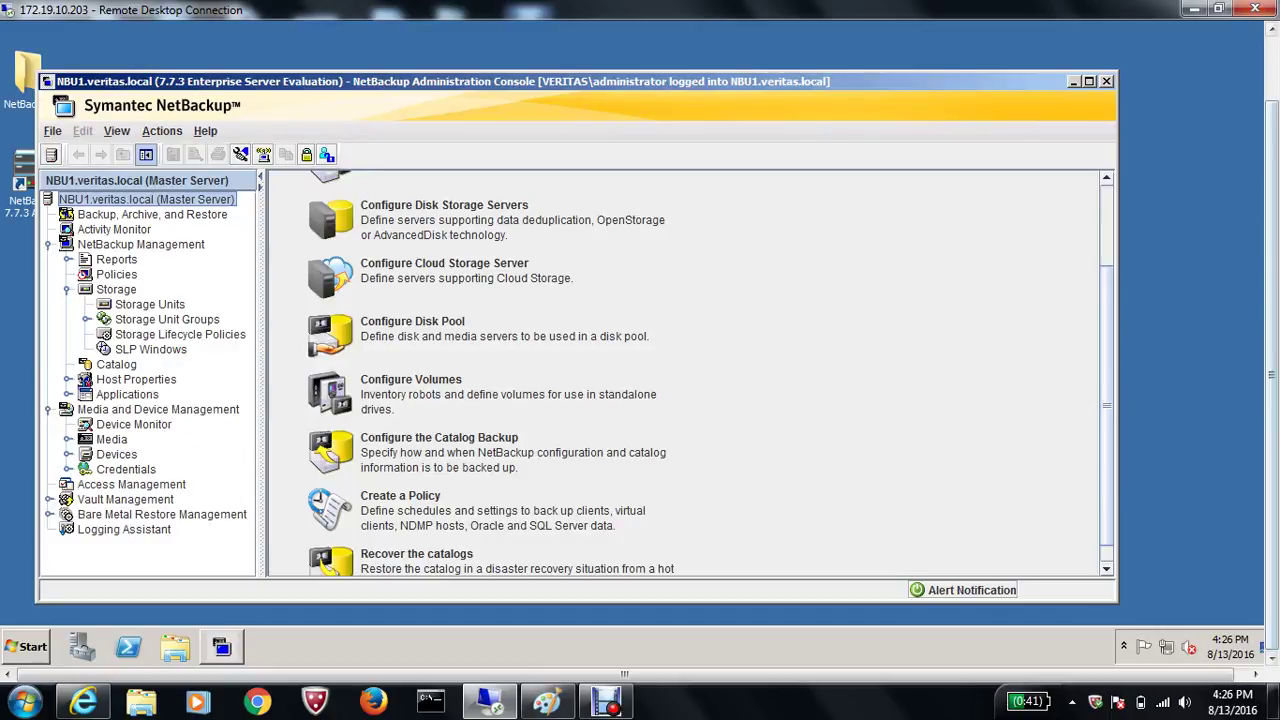
pyautogui.click(180, 335)
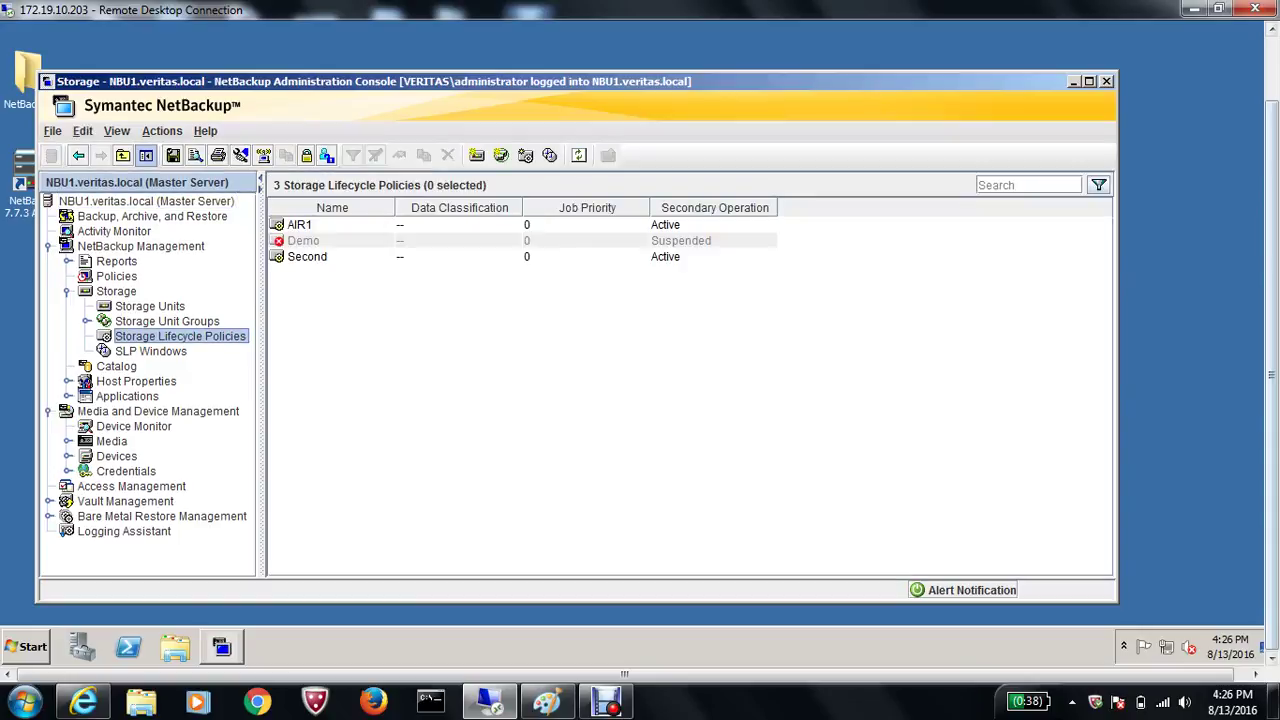
pyautogui.rightClick(447, 317)
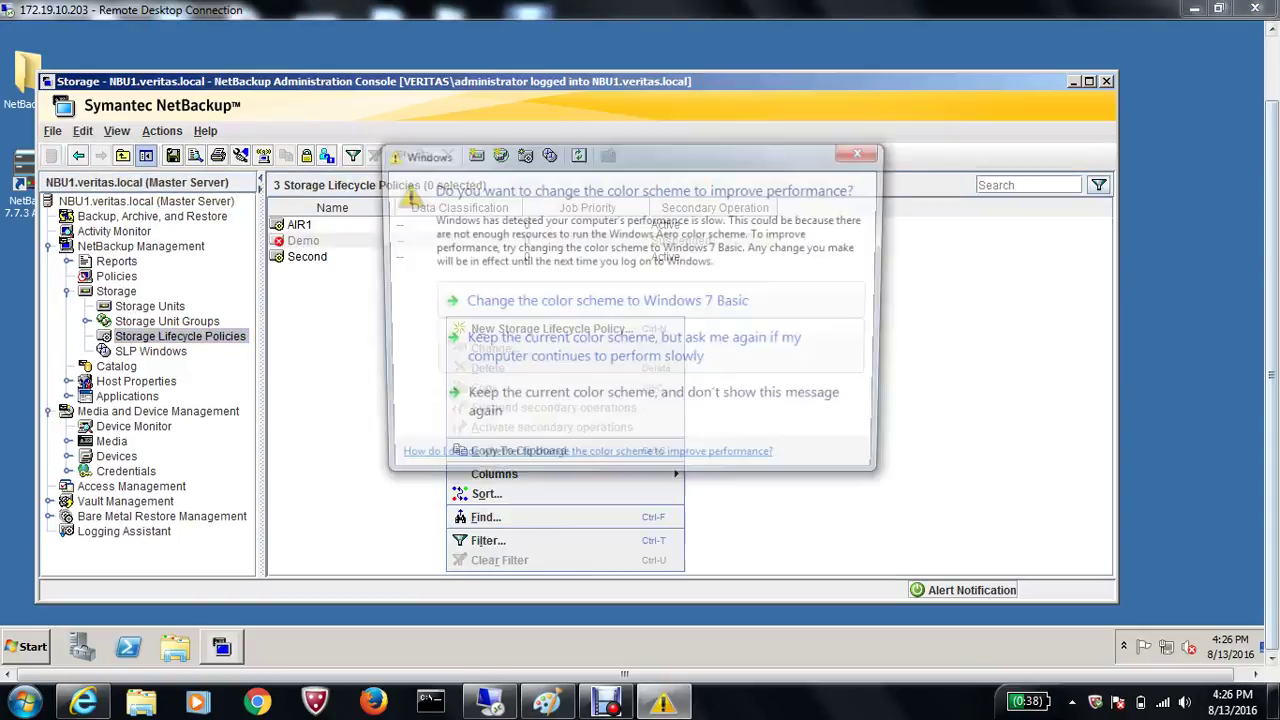
pyautogui.click(865, 151)
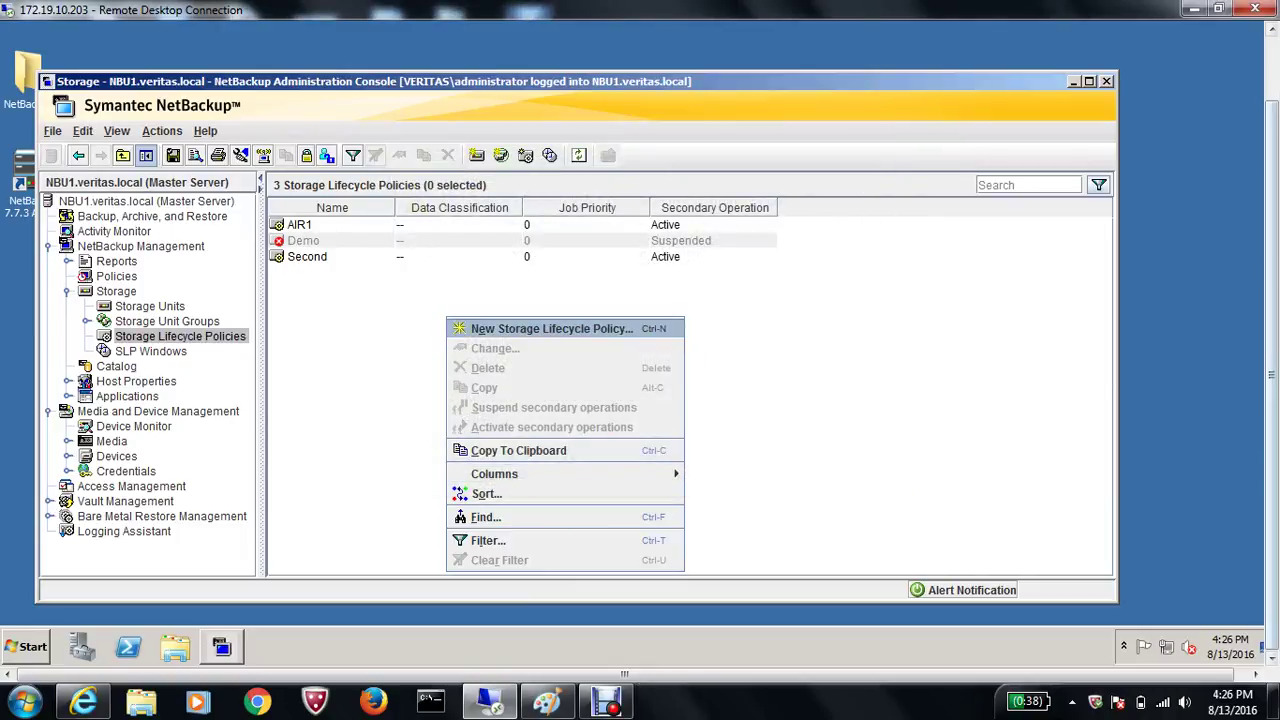
pyautogui.click(552, 329)
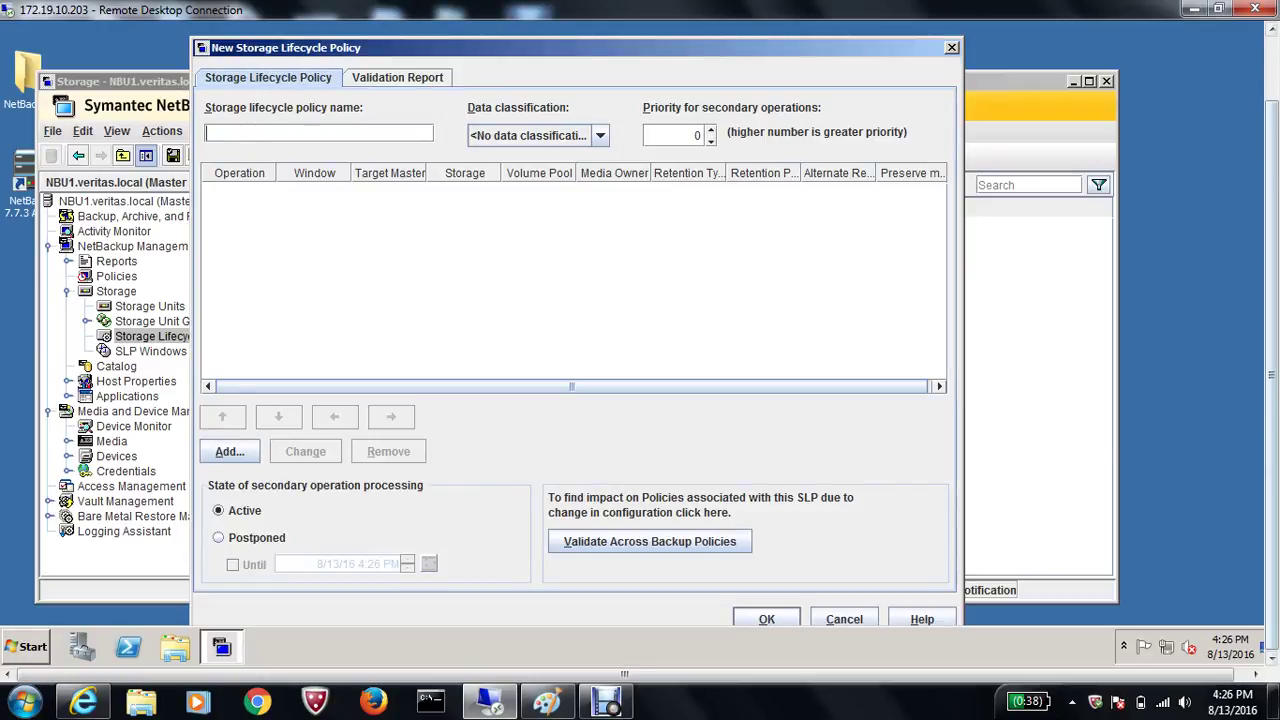
pyautogui.write('Two')
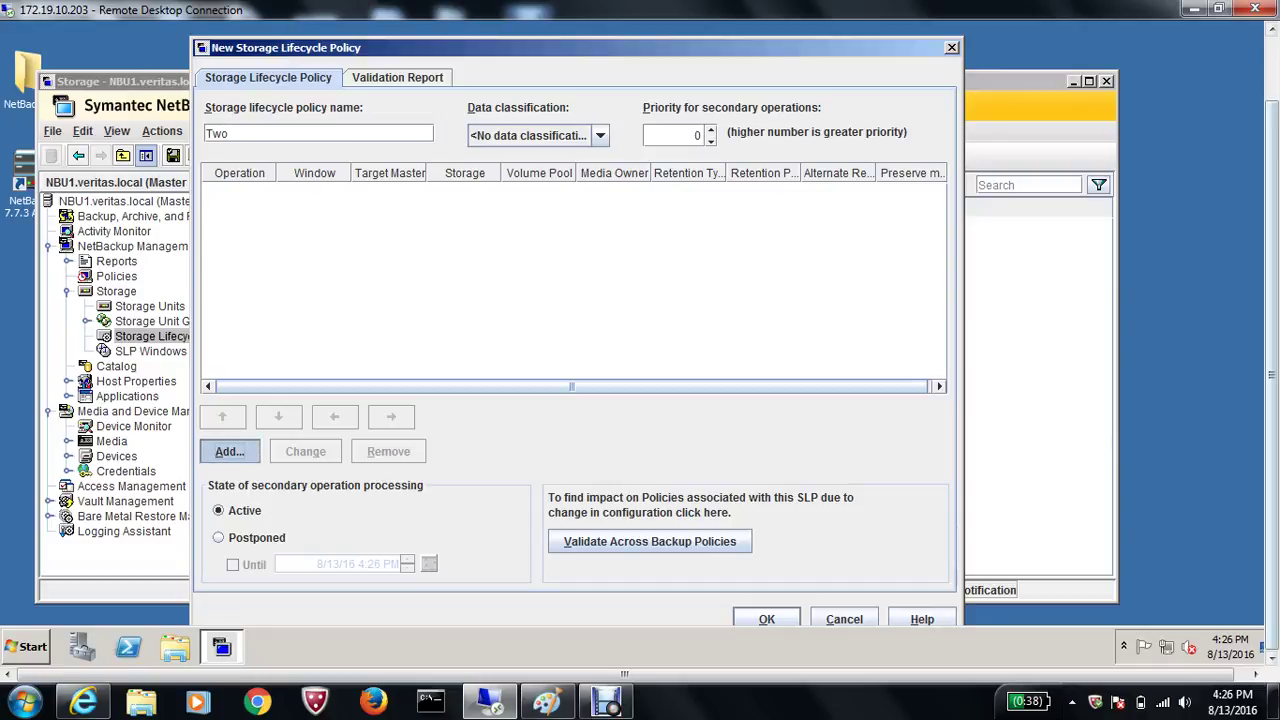
# Step: Add an Import operation with destination storage pd_p and Target Retention to policy "Two", and save the policy
pyautogui.click(229, 451)
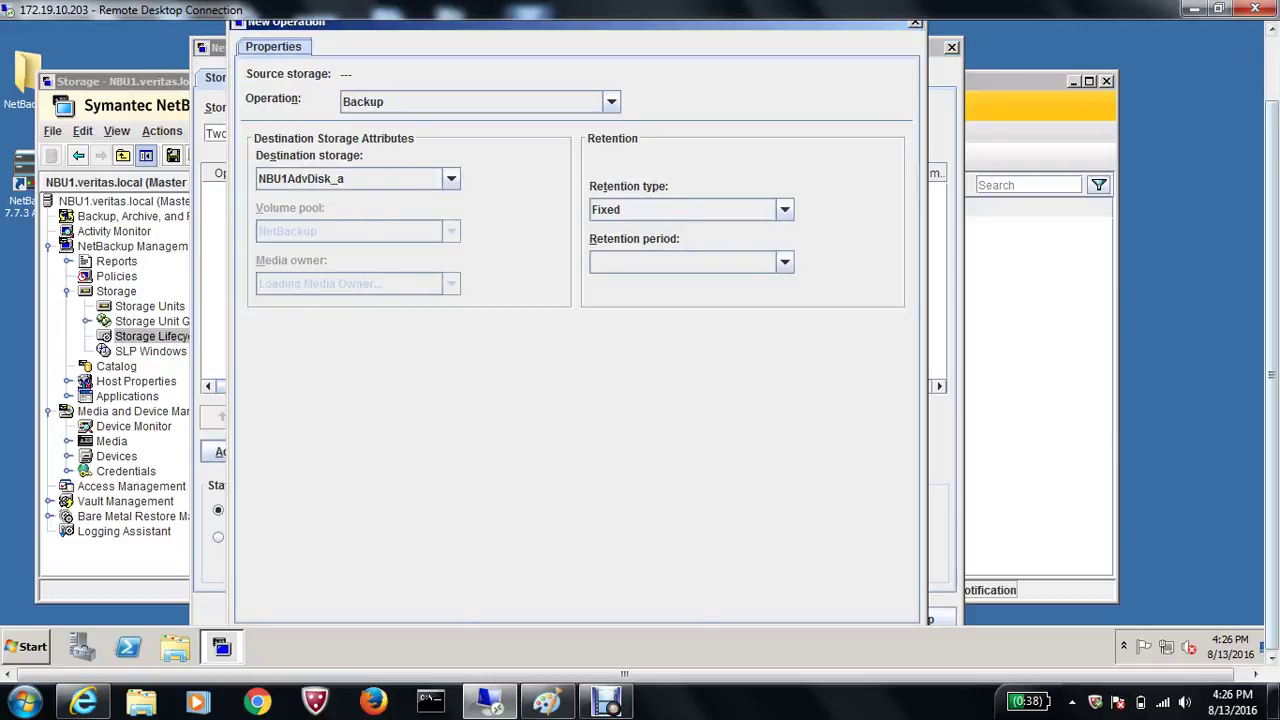
pyautogui.click(611, 102)
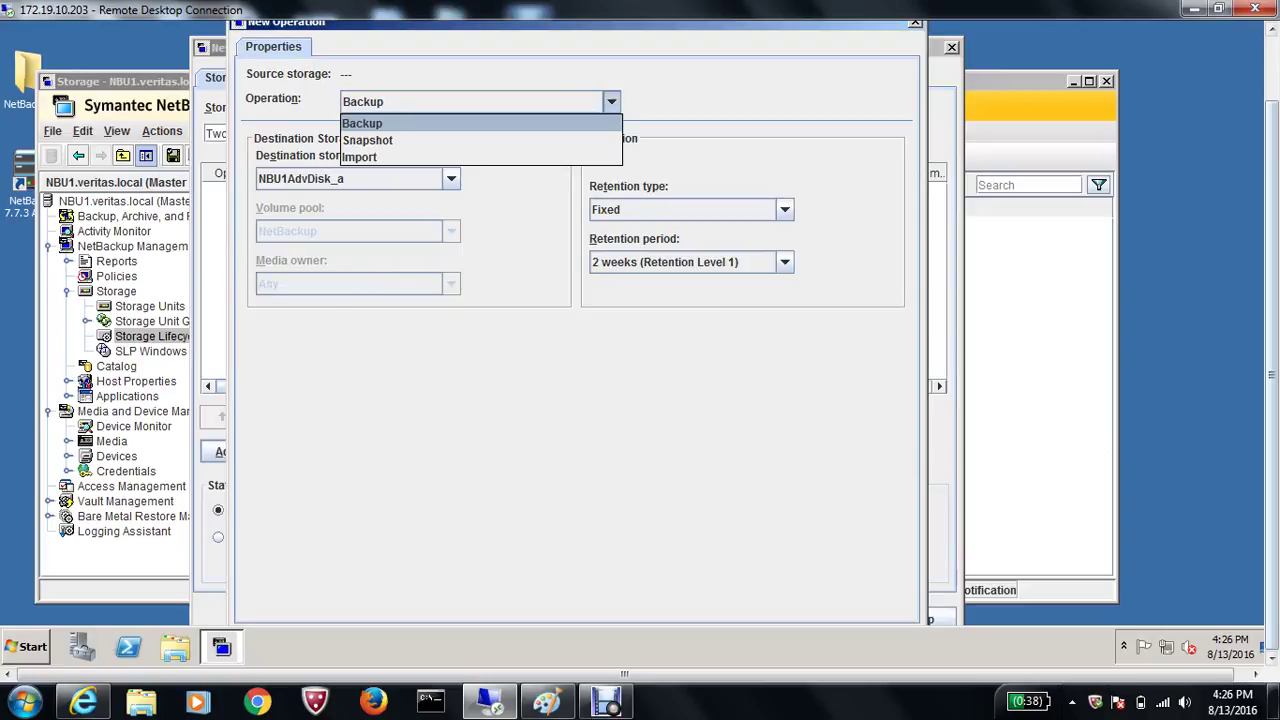
pyautogui.click(480, 157)
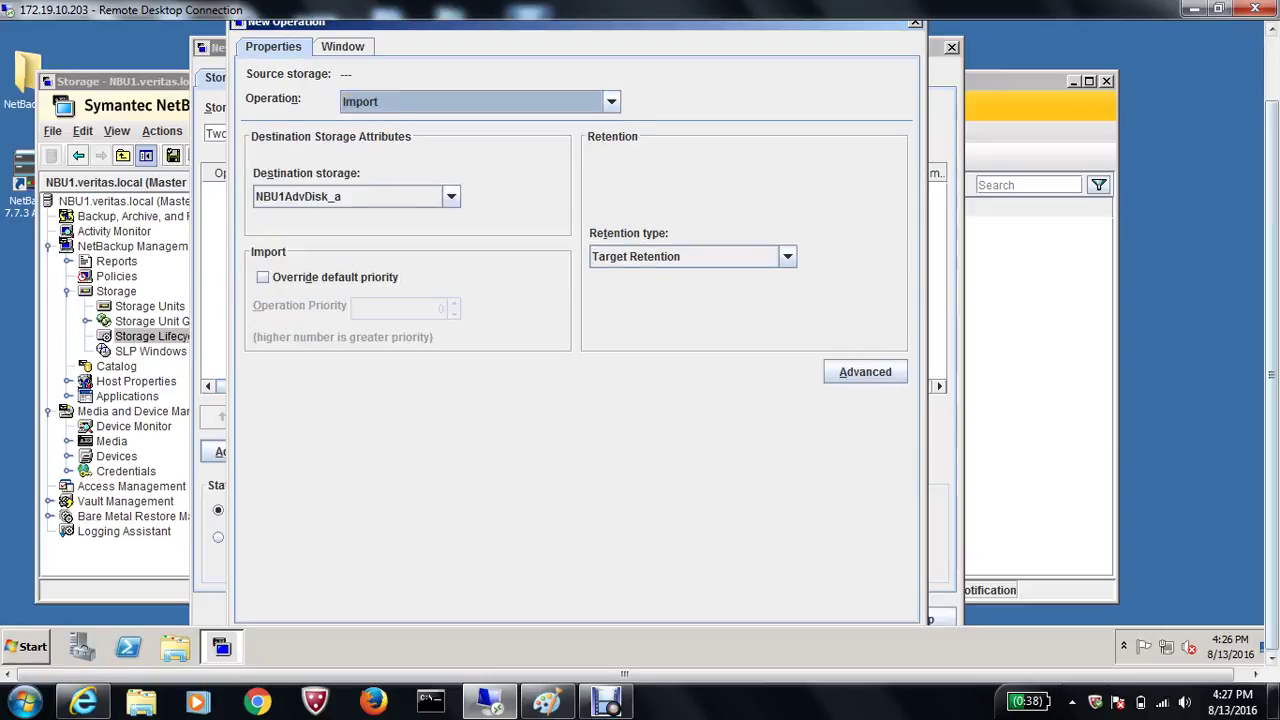
pyautogui.click(451, 197)
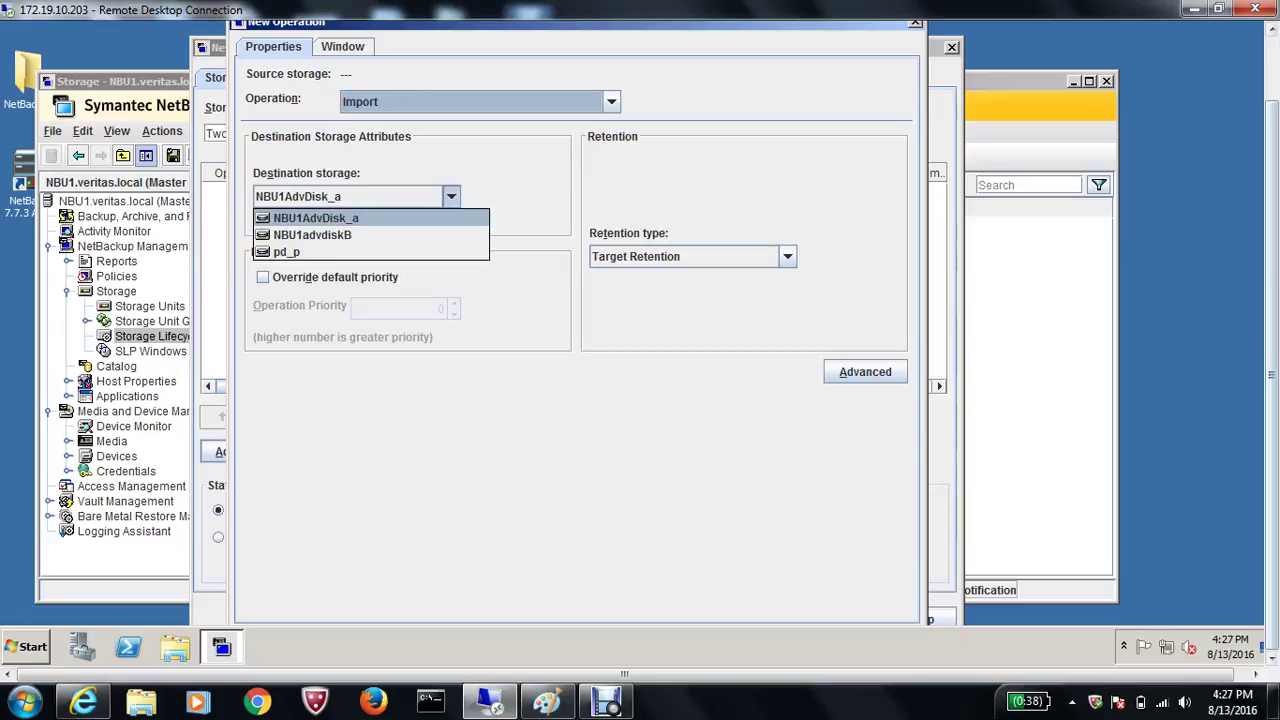
pyautogui.press('Down')
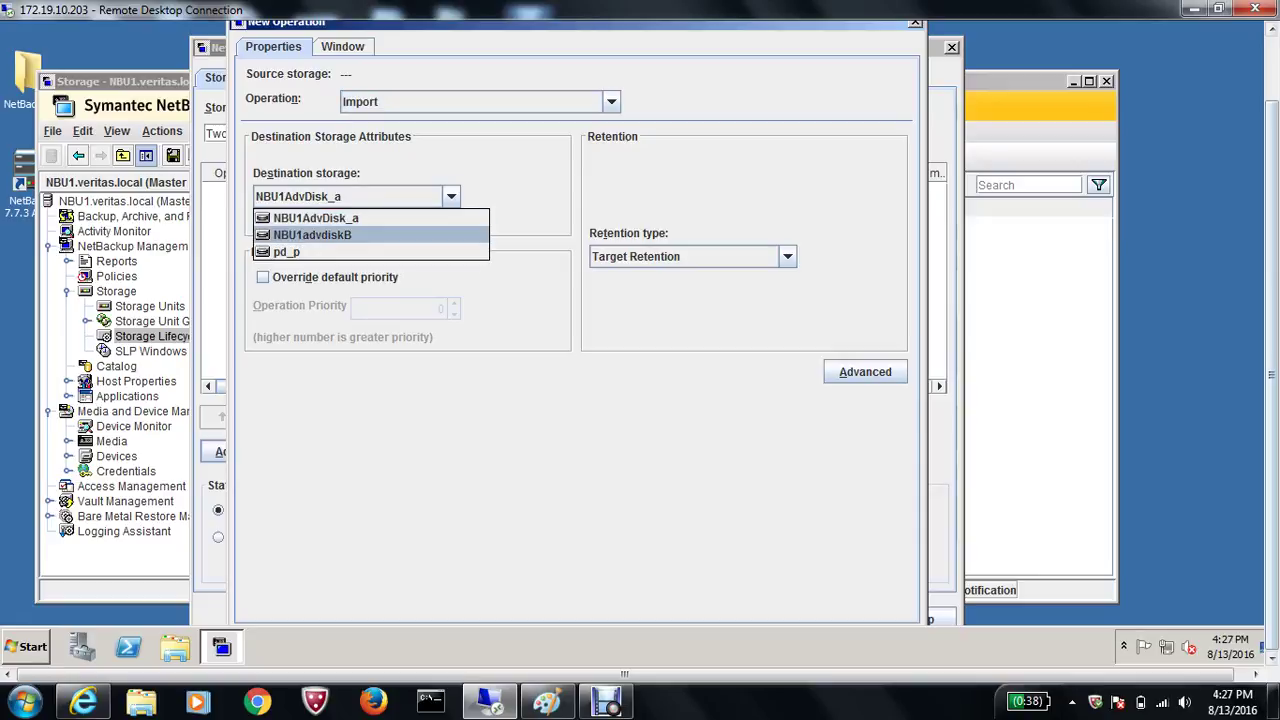
pyautogui.press('Down')
pyautogui.press('Return')
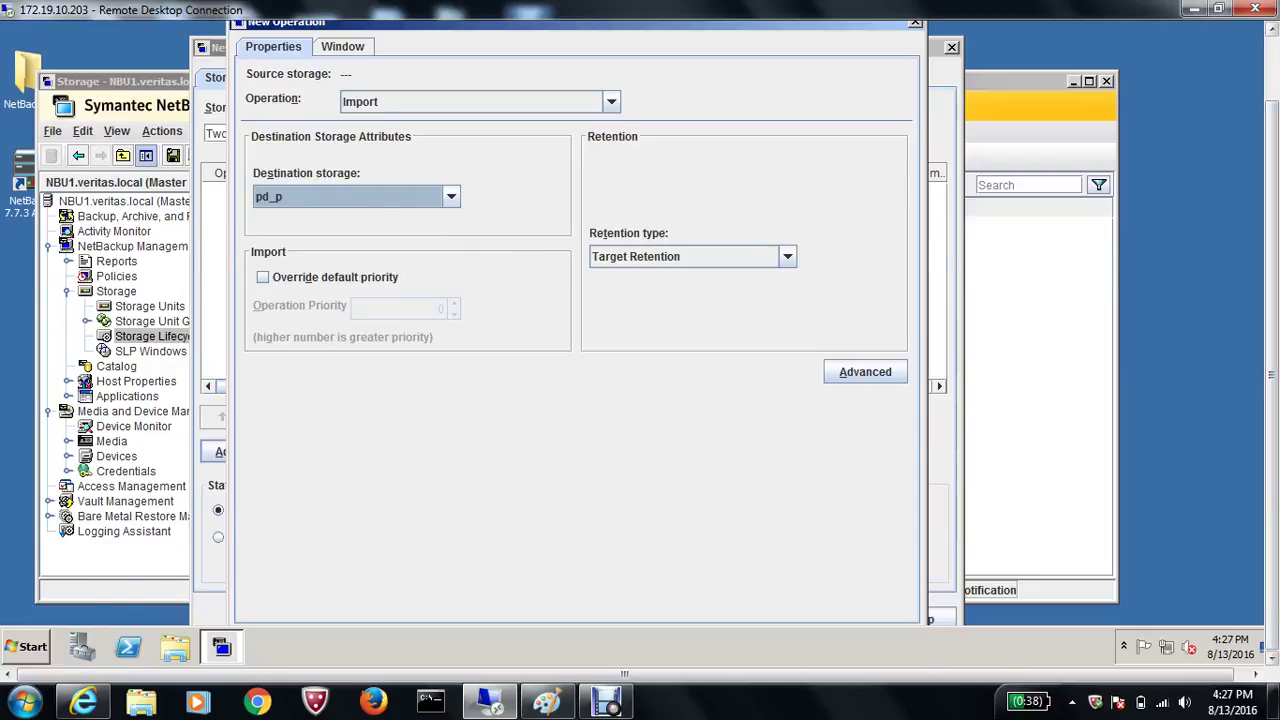
pyautogui.moveTo(1272, 374); pyautogui.dragTo(1272, 312)
pyautogui.moveTo(500, 95); pyautogui.dragTo(526, 20)
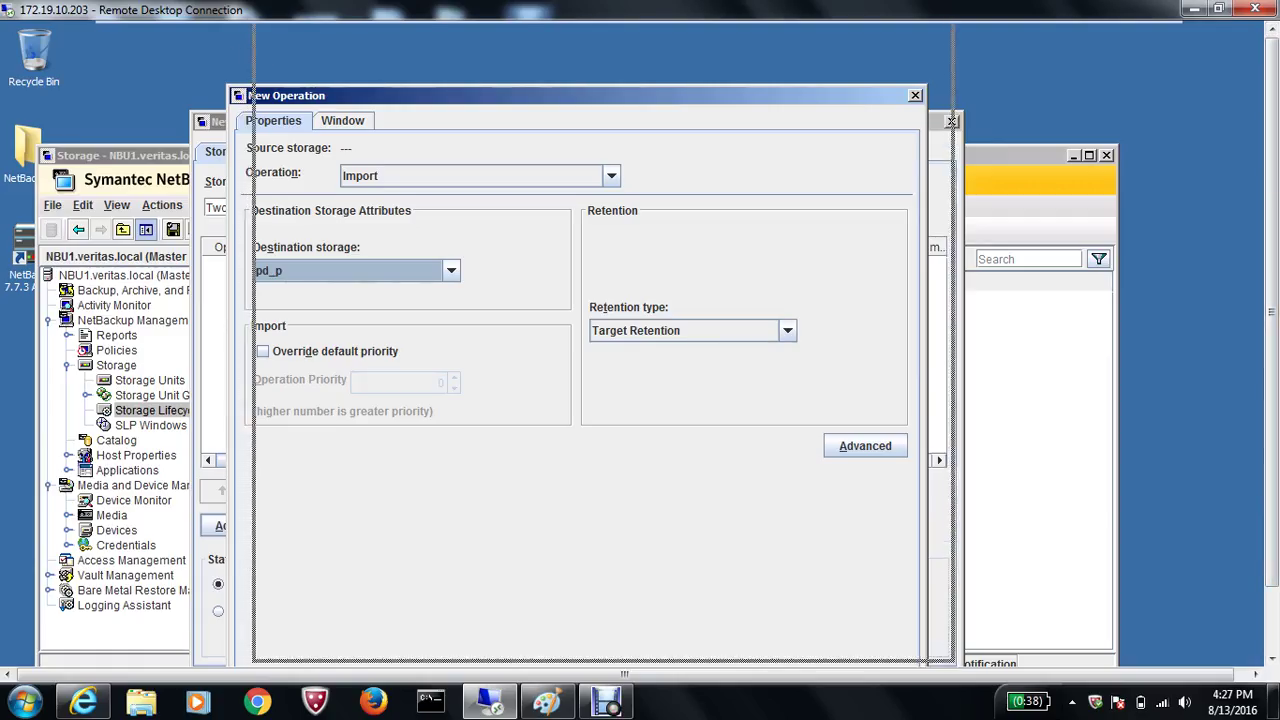
pyautogui.moveTo(315, 35); pyautogui.dragTo(316, 32)
pyautogui.click(756, 656)
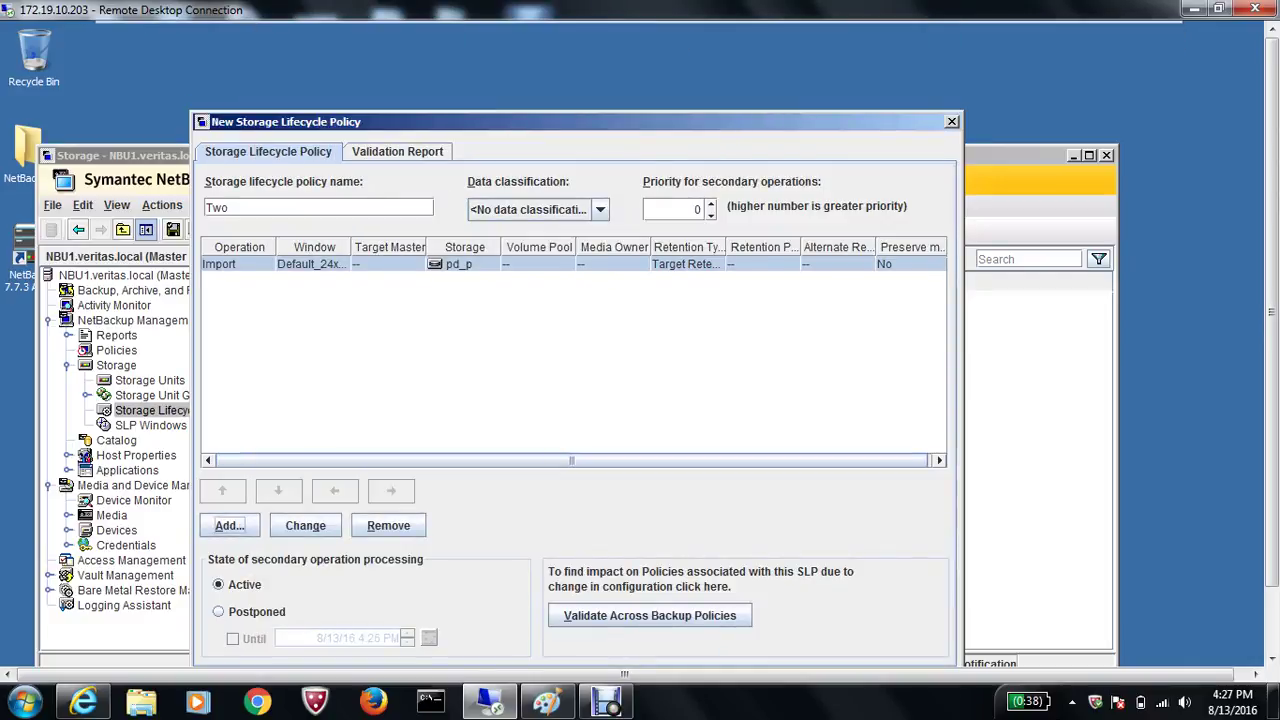
pyautogui.moveTo(400, 121); pyautogui.dragTo(430, 60)
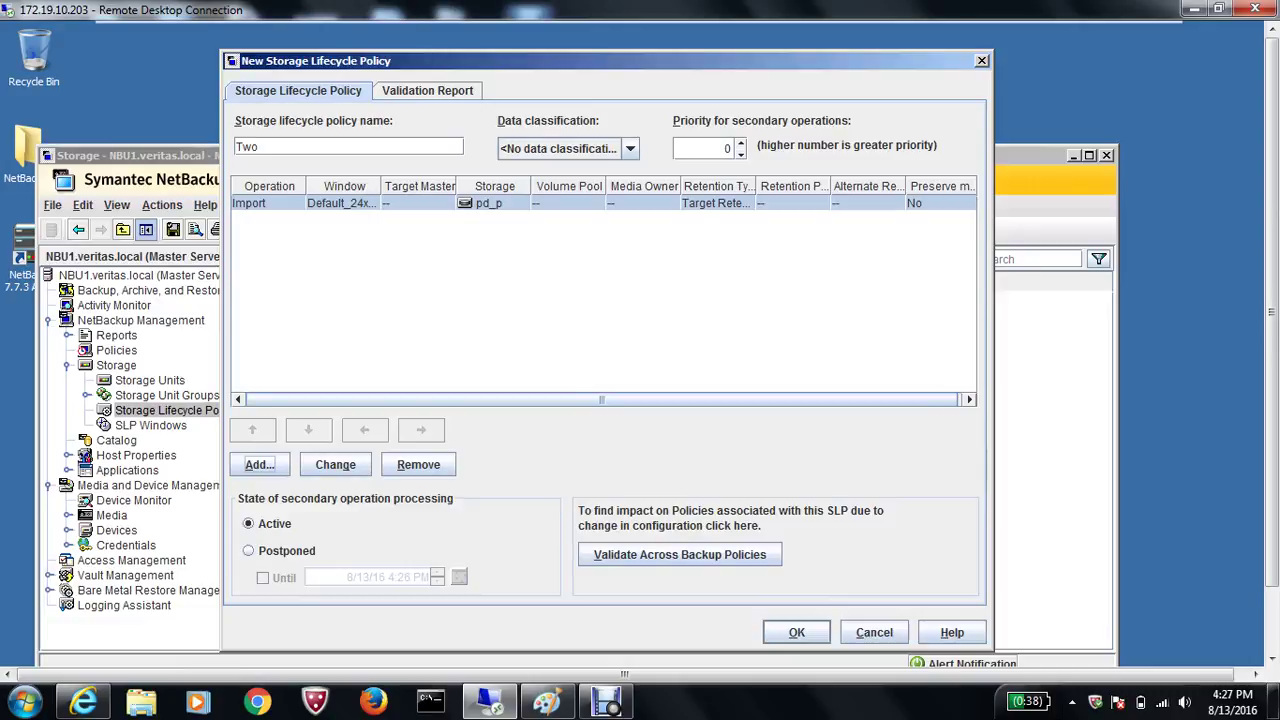
pyautogui.click(797, 632)
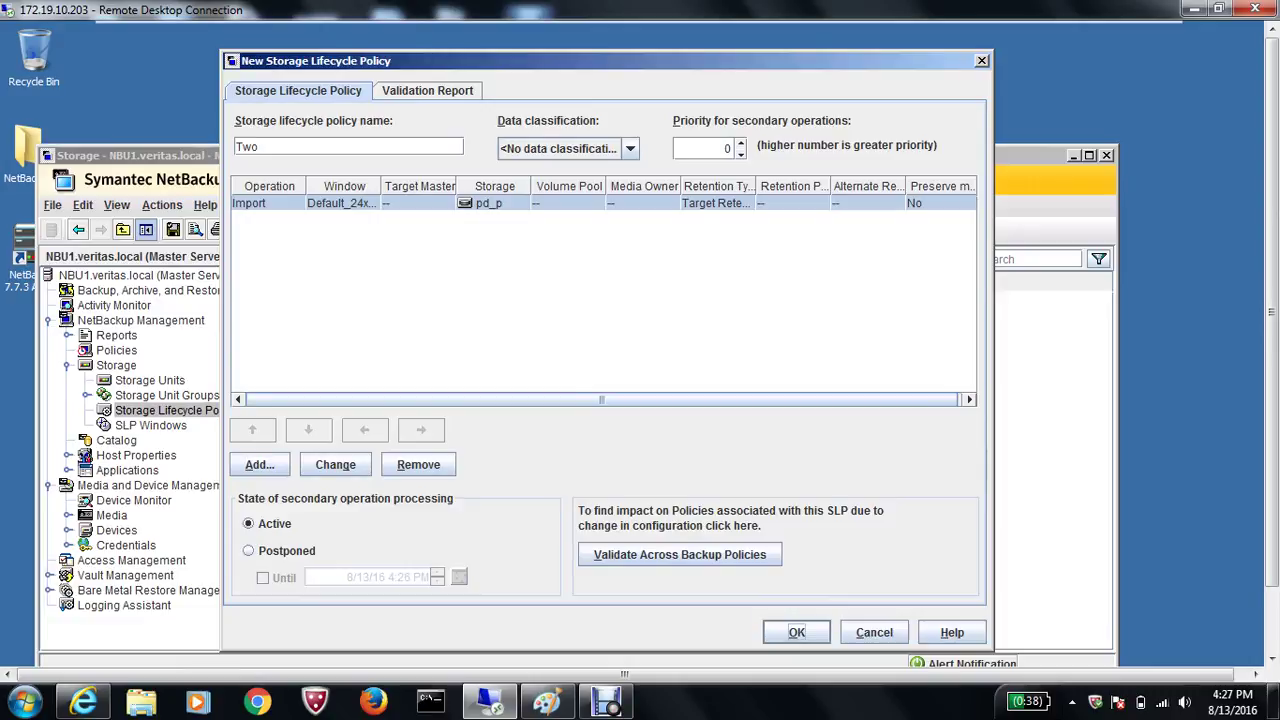
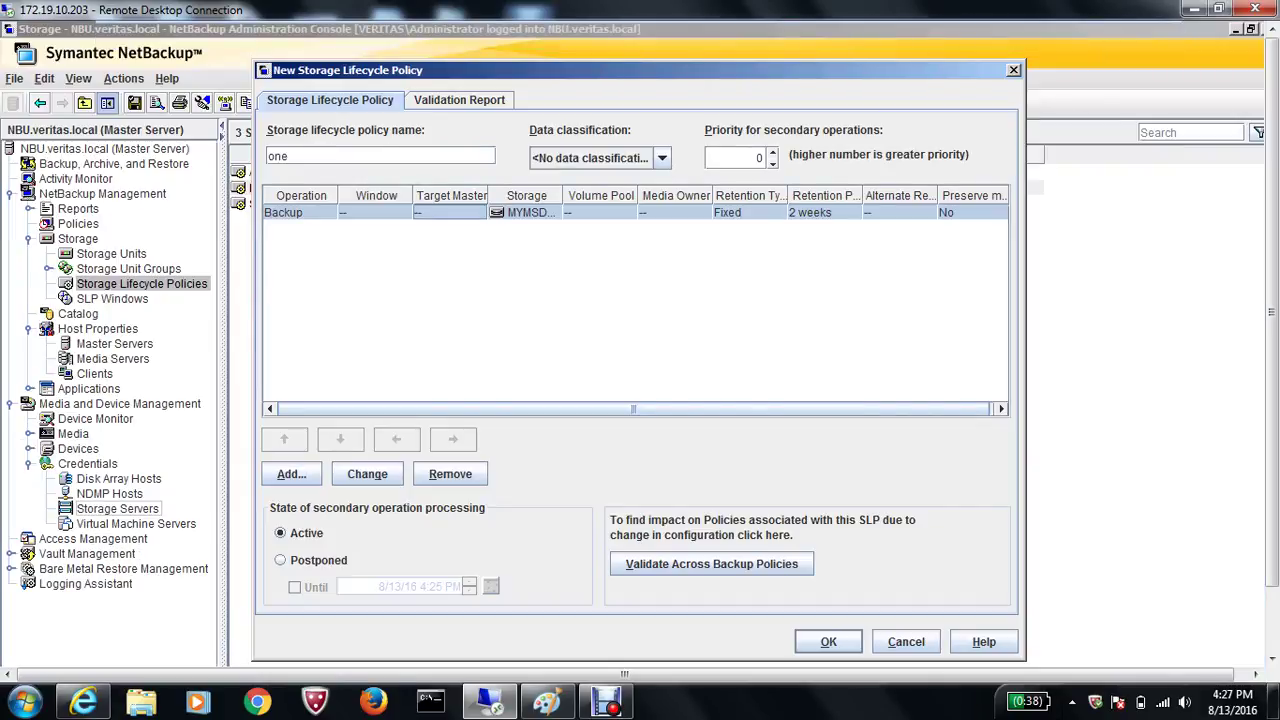
# Step: In policy "one" on NBU.veritas.local, add a Replication operation to the specific master server NBU1.veritas.local with target import SLP "Two"
pyautogui.click(291, 474)
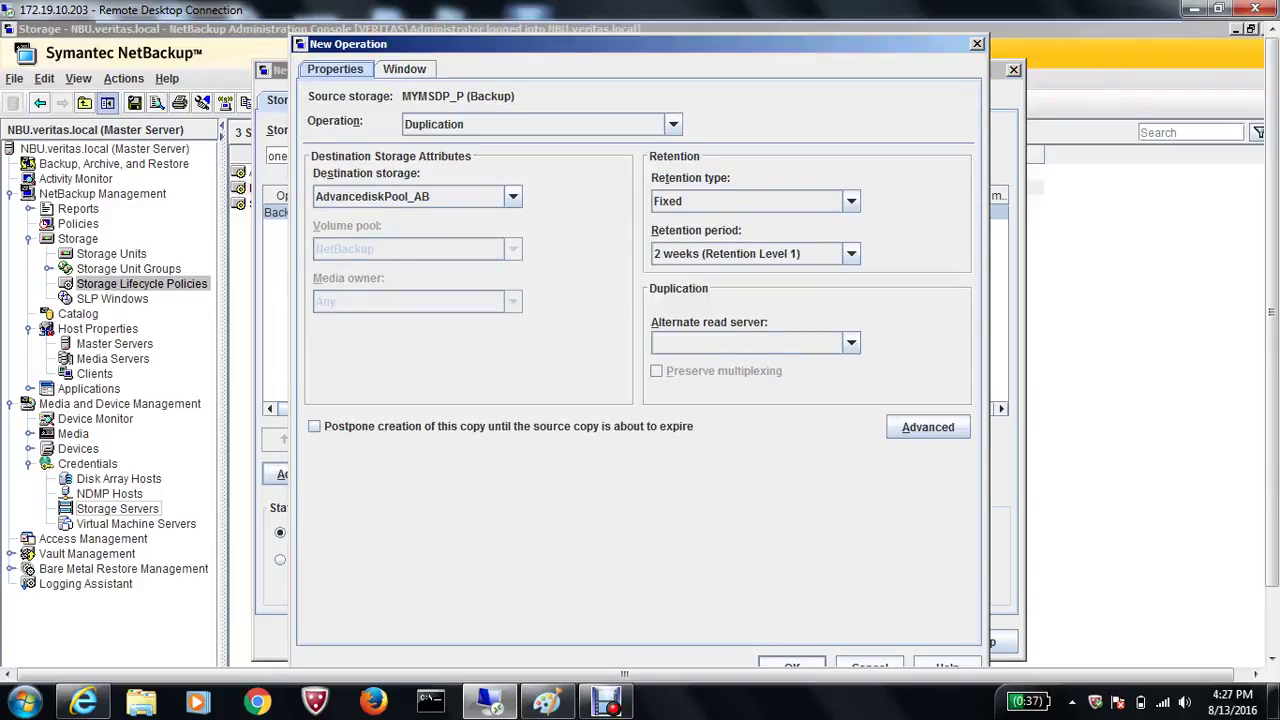
pyautogui.click(673, 124)
pyautogui.press('Down')
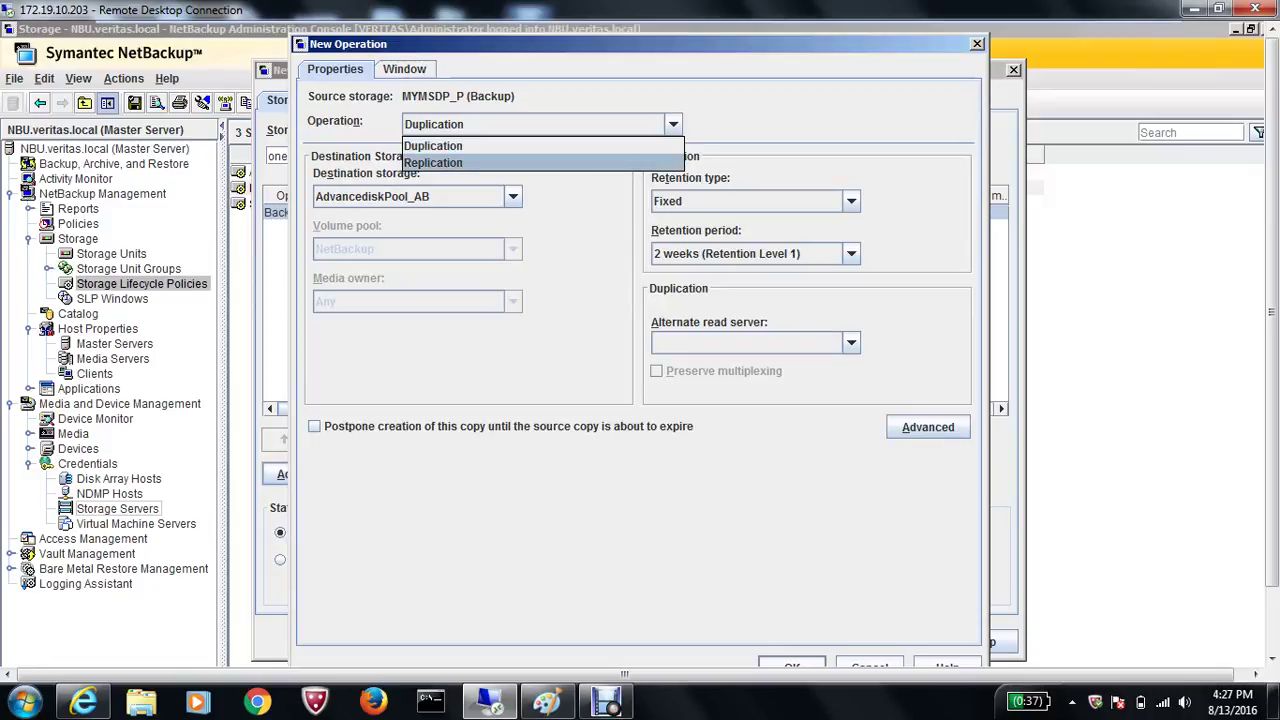
pyautogui.press('Return')
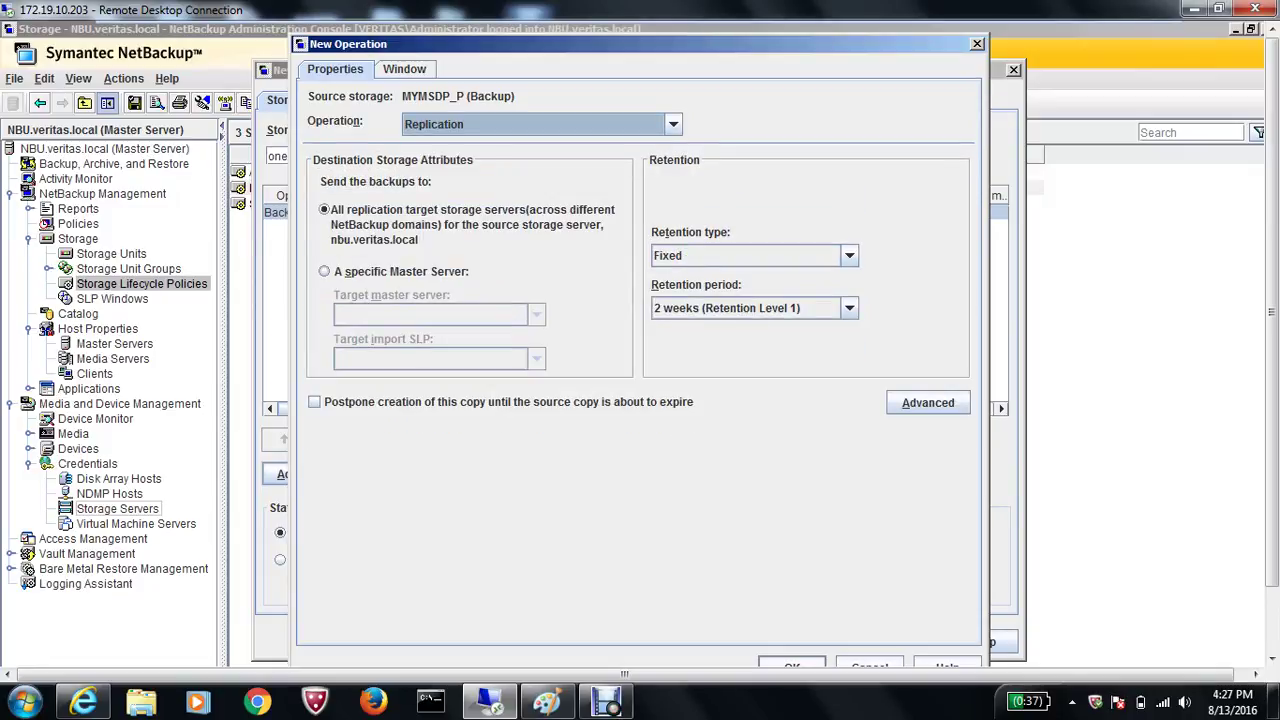
pyautogui.hotkey('alt', 's')
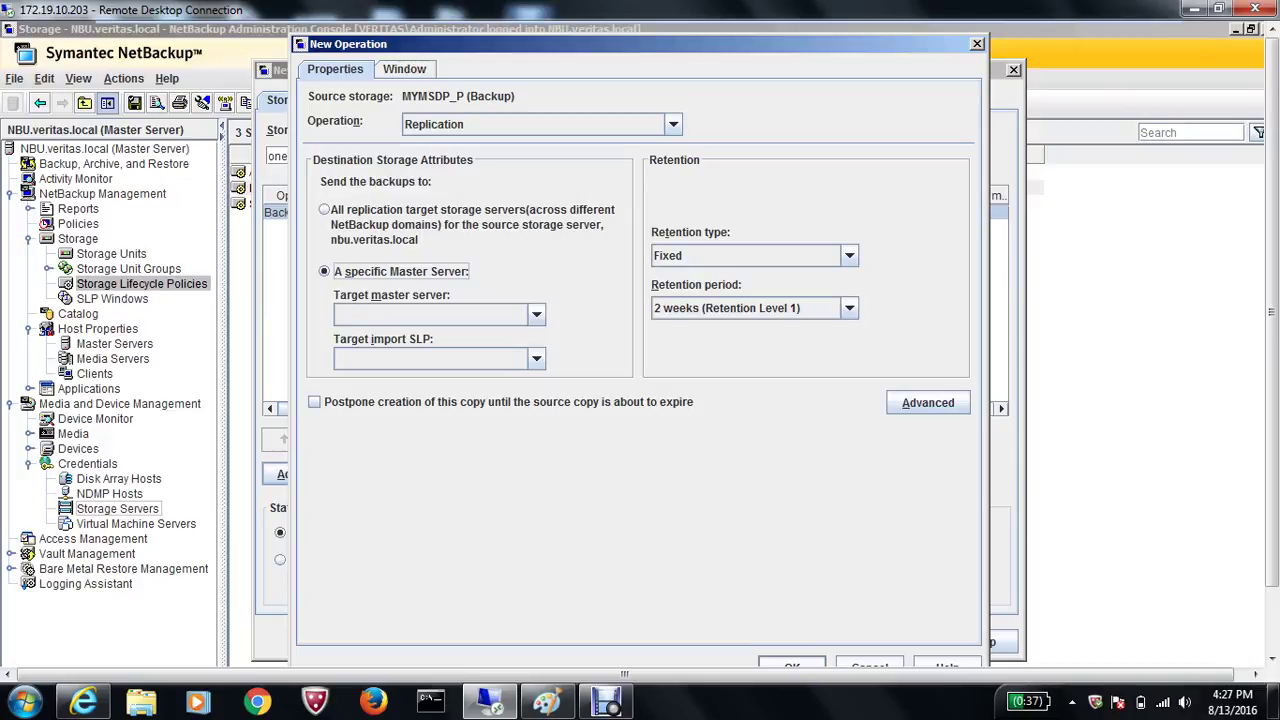
pyautogui.click(537, 315)
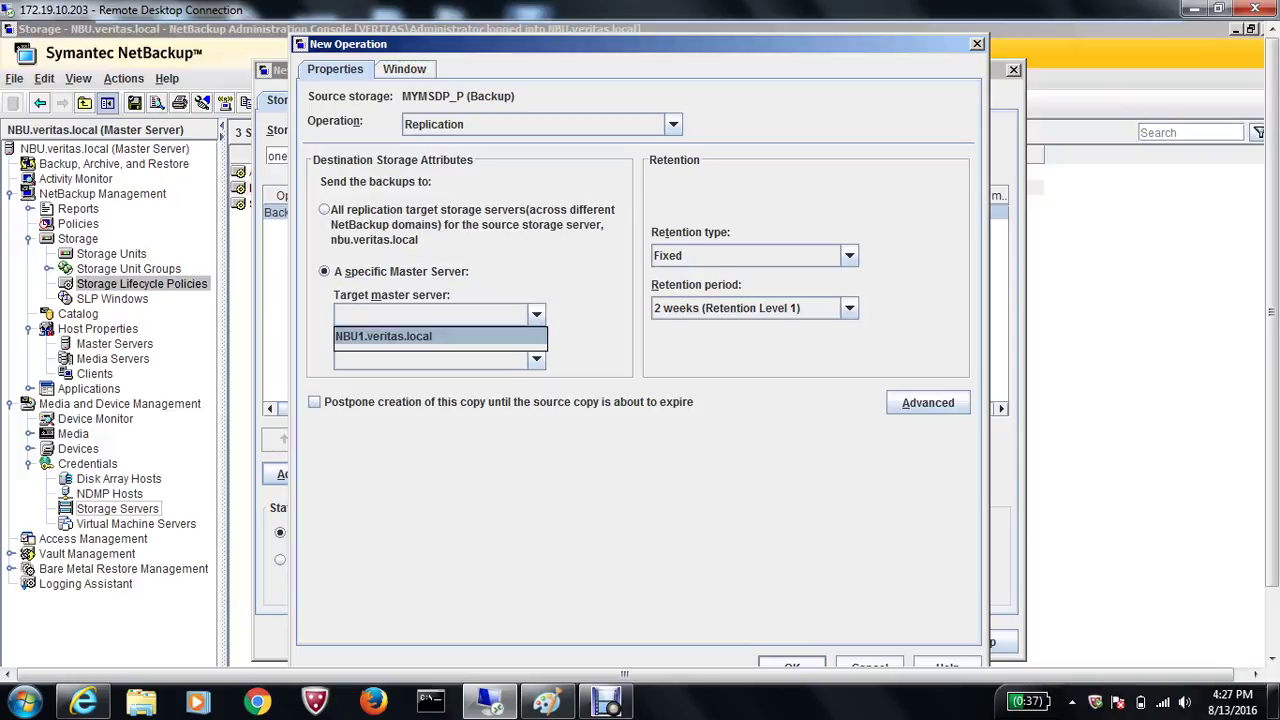
pyautogui.press('Return')
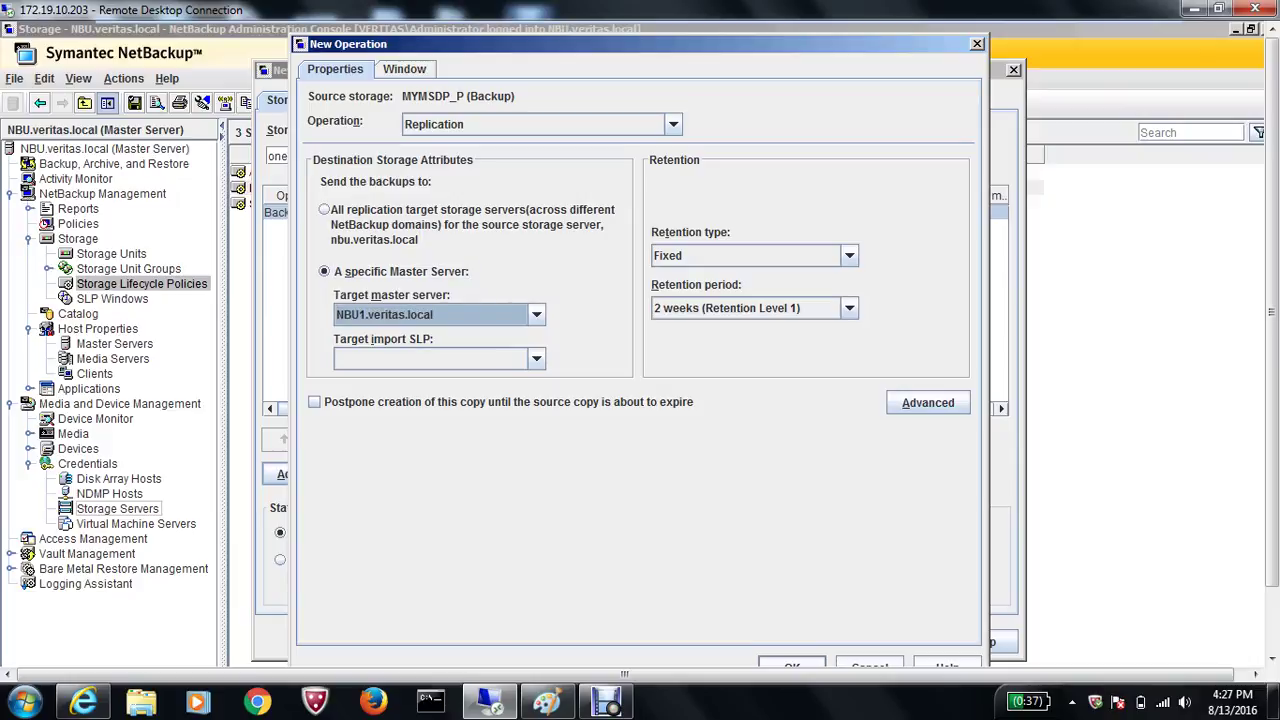
pyautogui.click(537, 359)
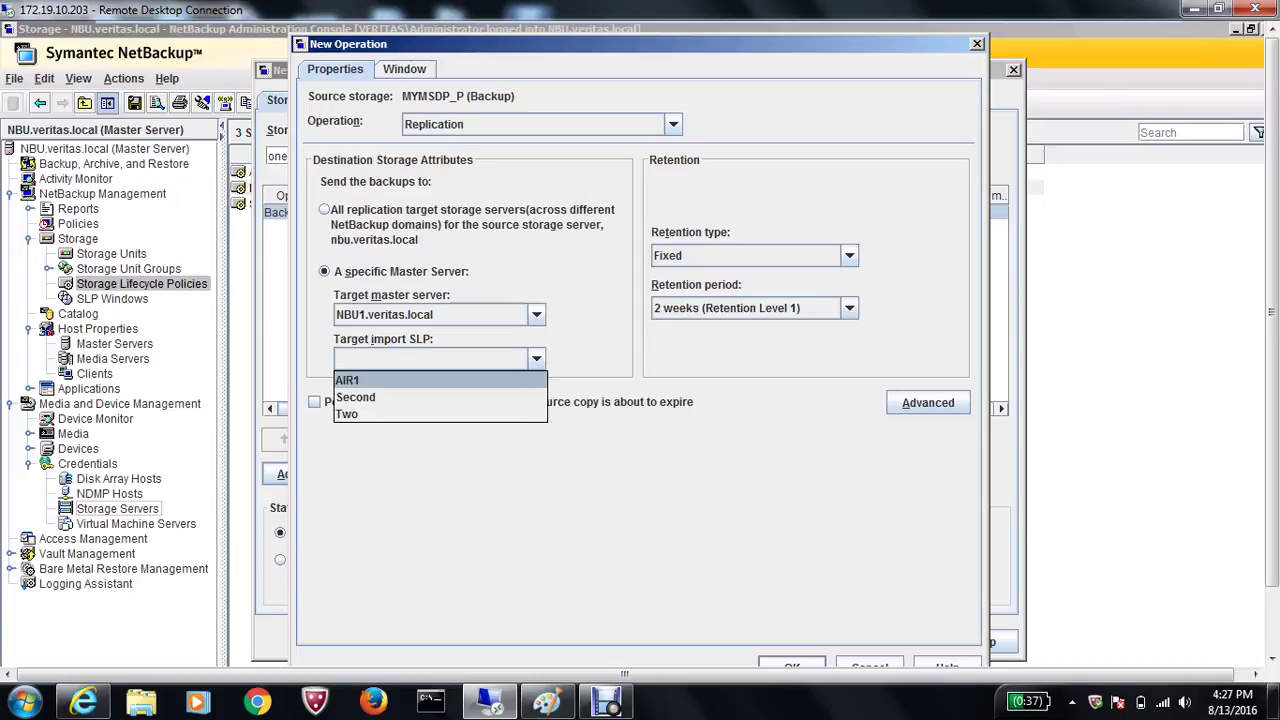
pyautogui.press('Down')
pyautogui.press('Down')
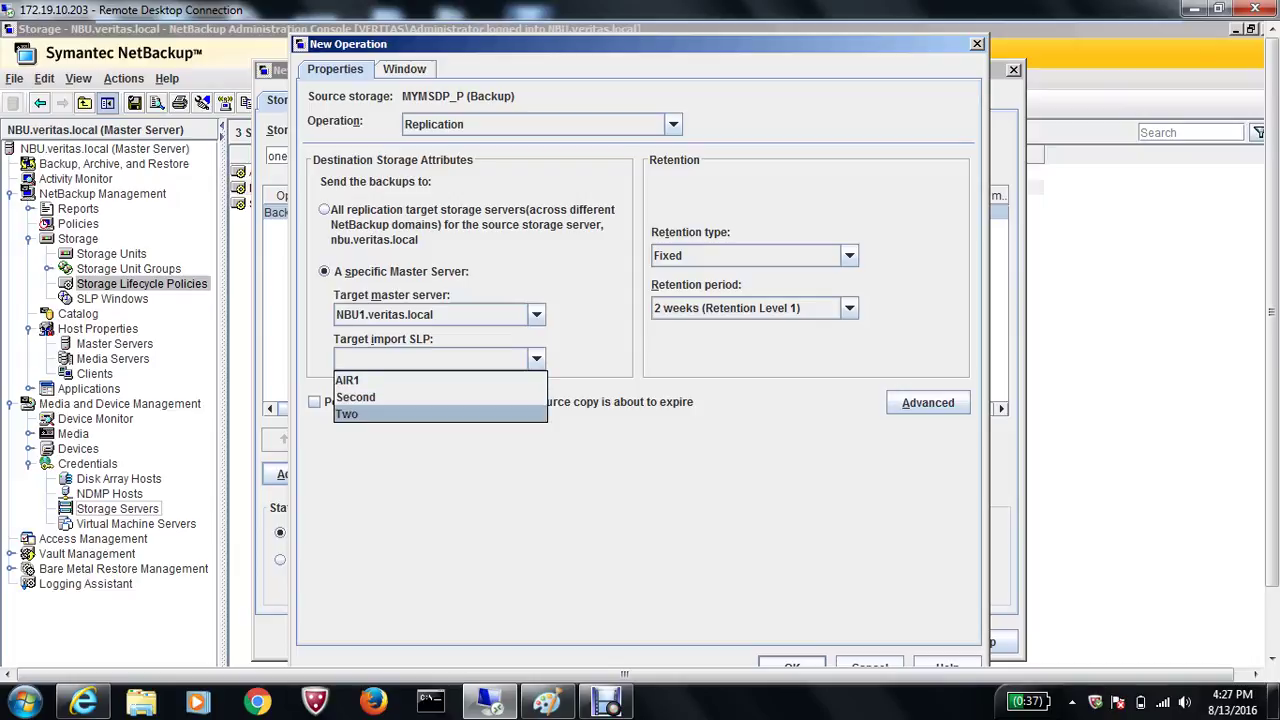
pyautogui.press('Return')
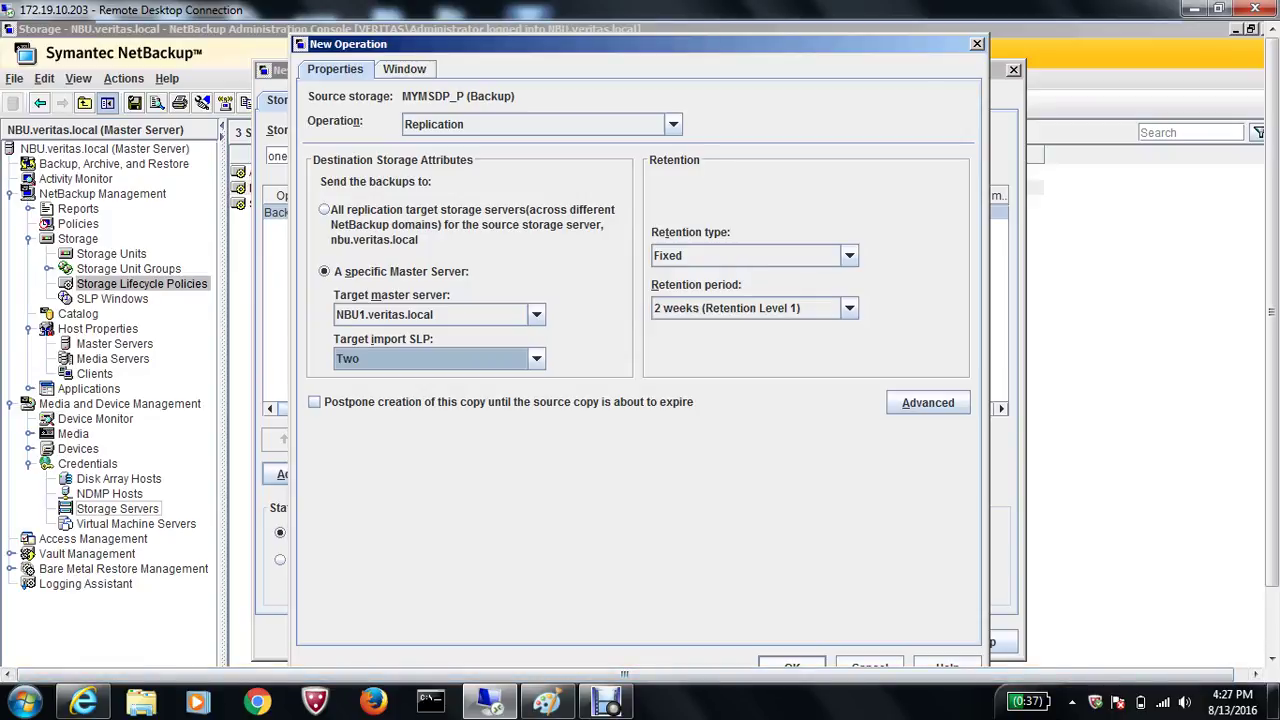
pyautogui.press('Return')
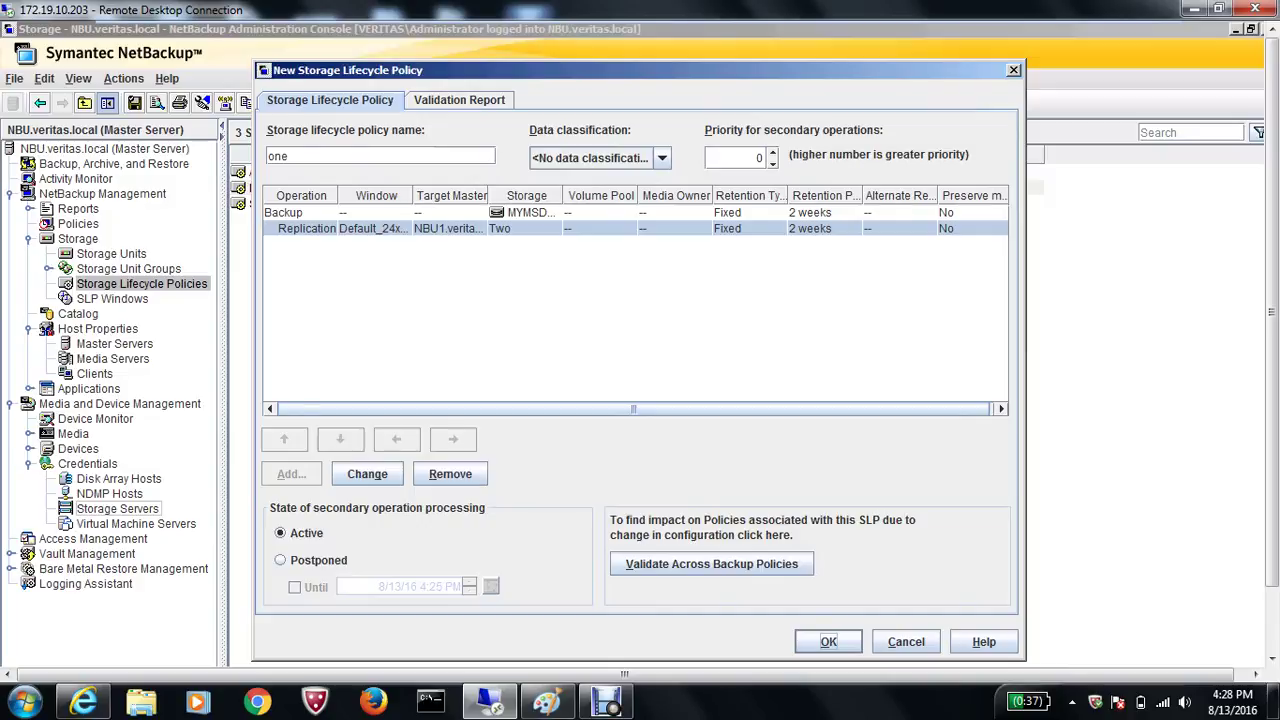
# Step: Save policy "one", and reopen its Replication operation at the window settings
pyautogui.press('Return')
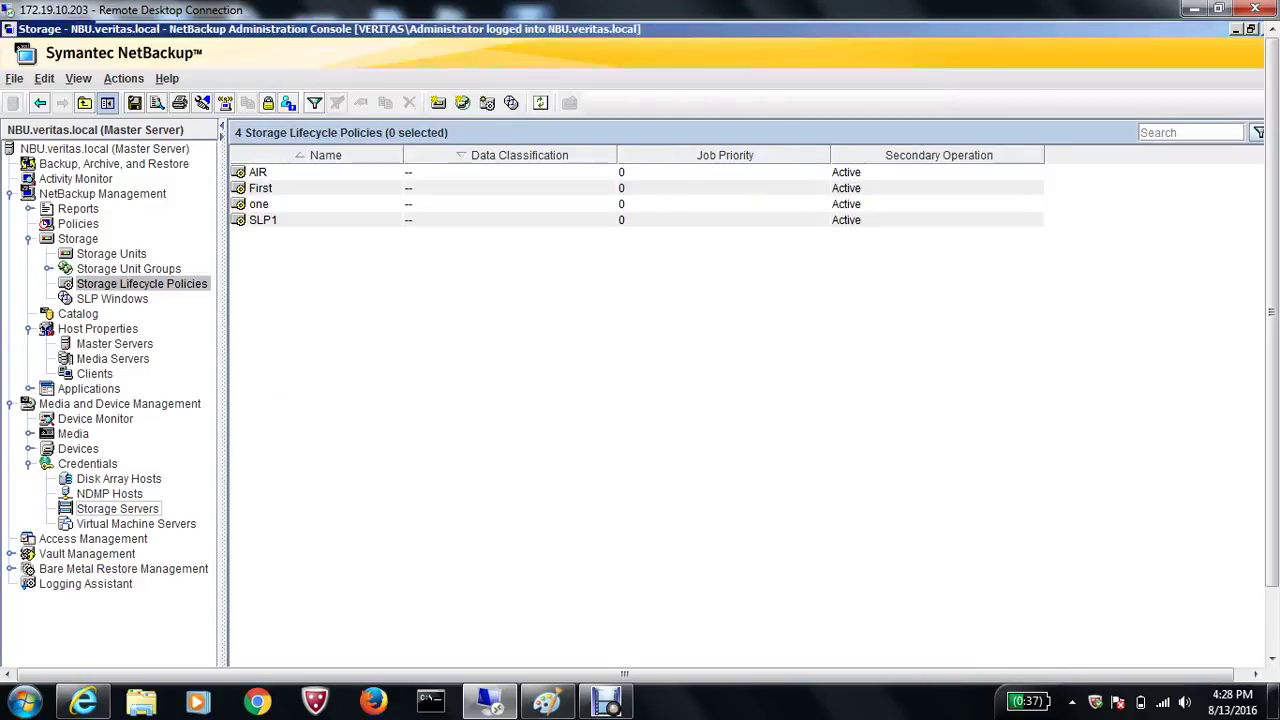
pyautogui.doubleClick(259, 204)
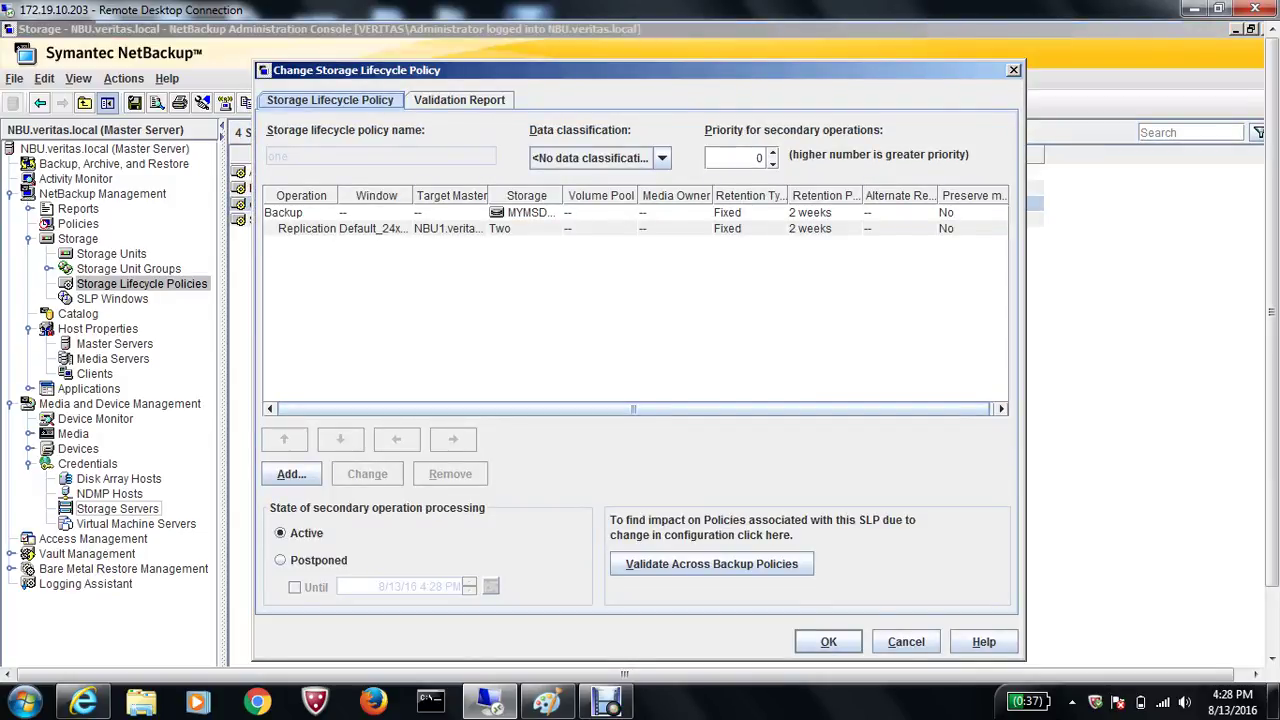
pyautogui.click(374, 229)
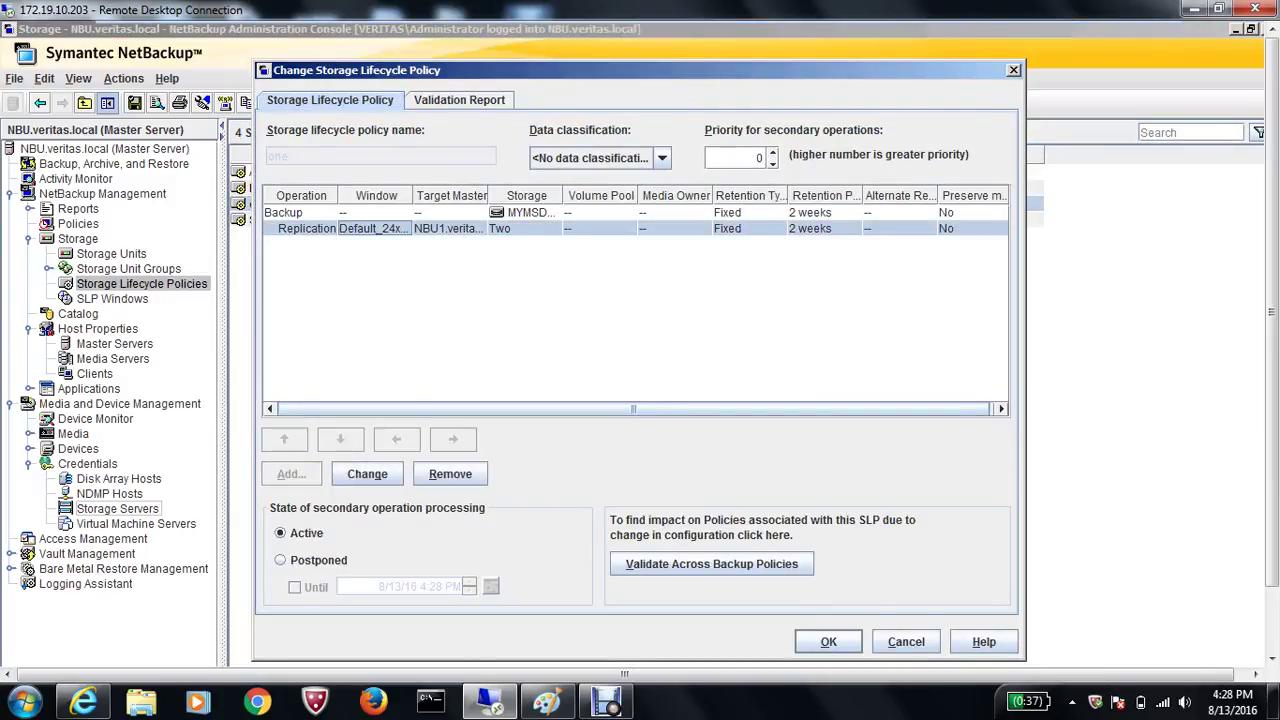
pyautogui.click(374, 213)
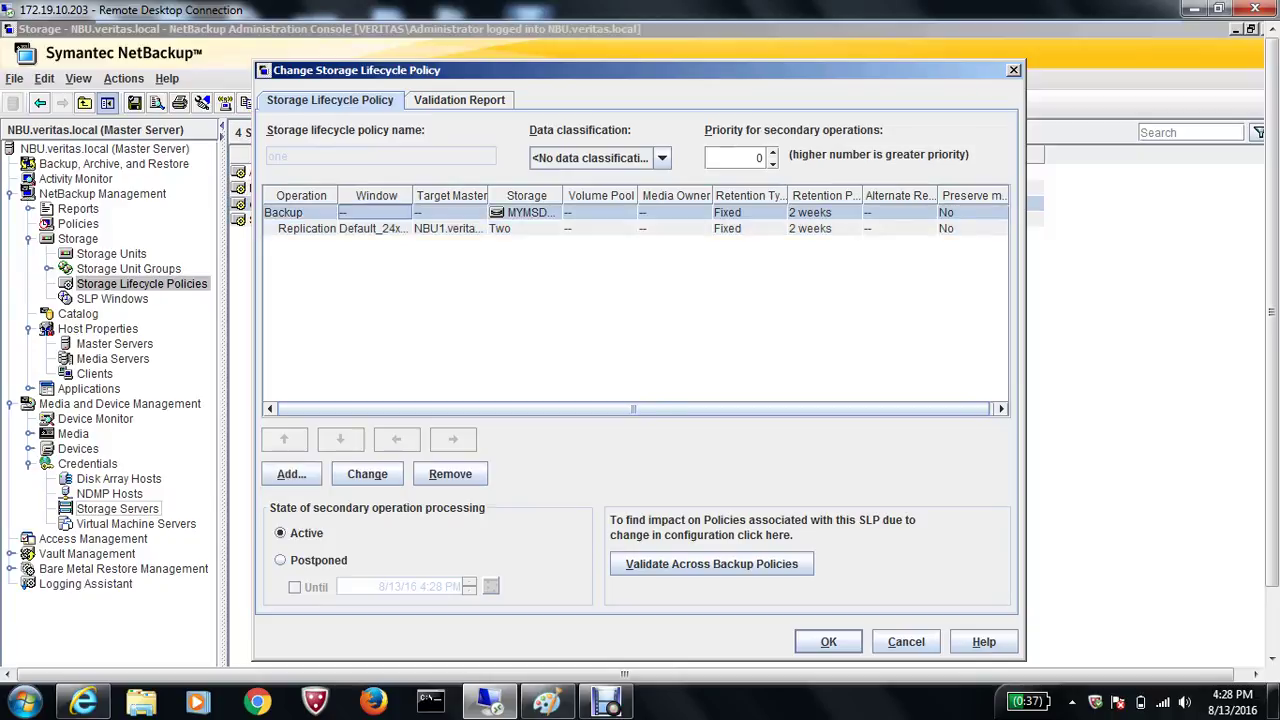
pyautogui.click(374, 229)
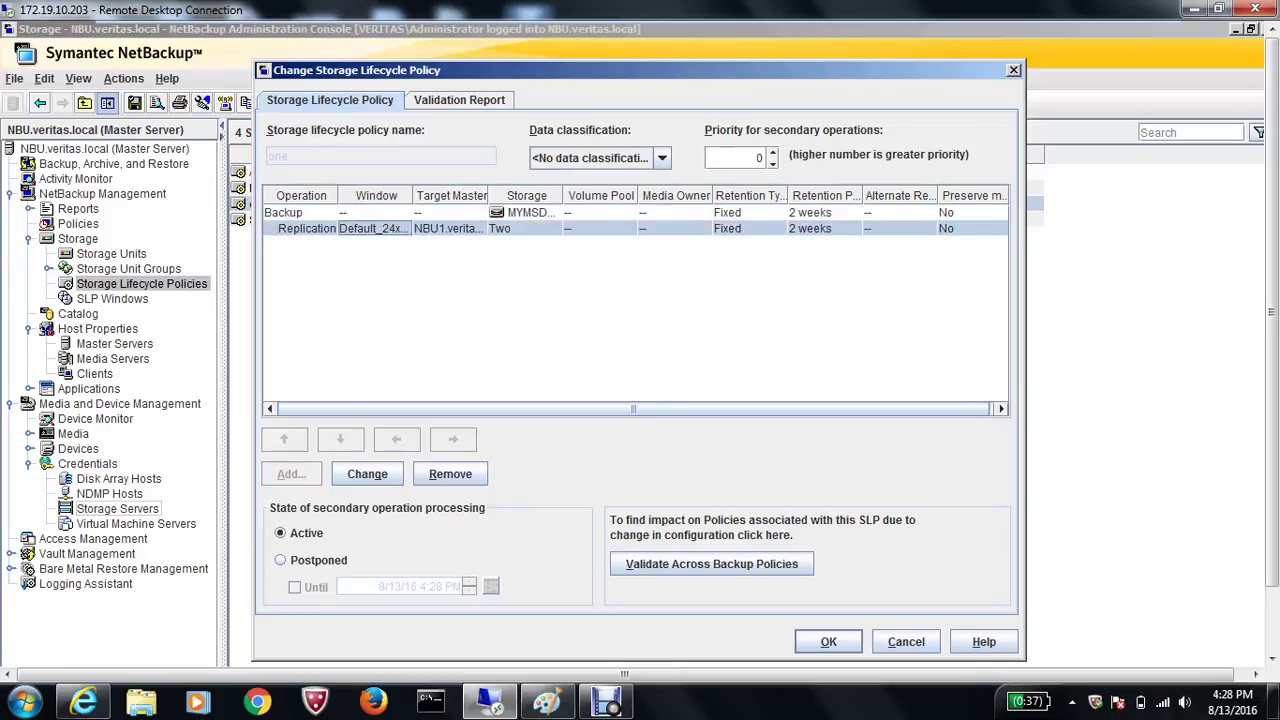
pyautogui.click(367, 474)
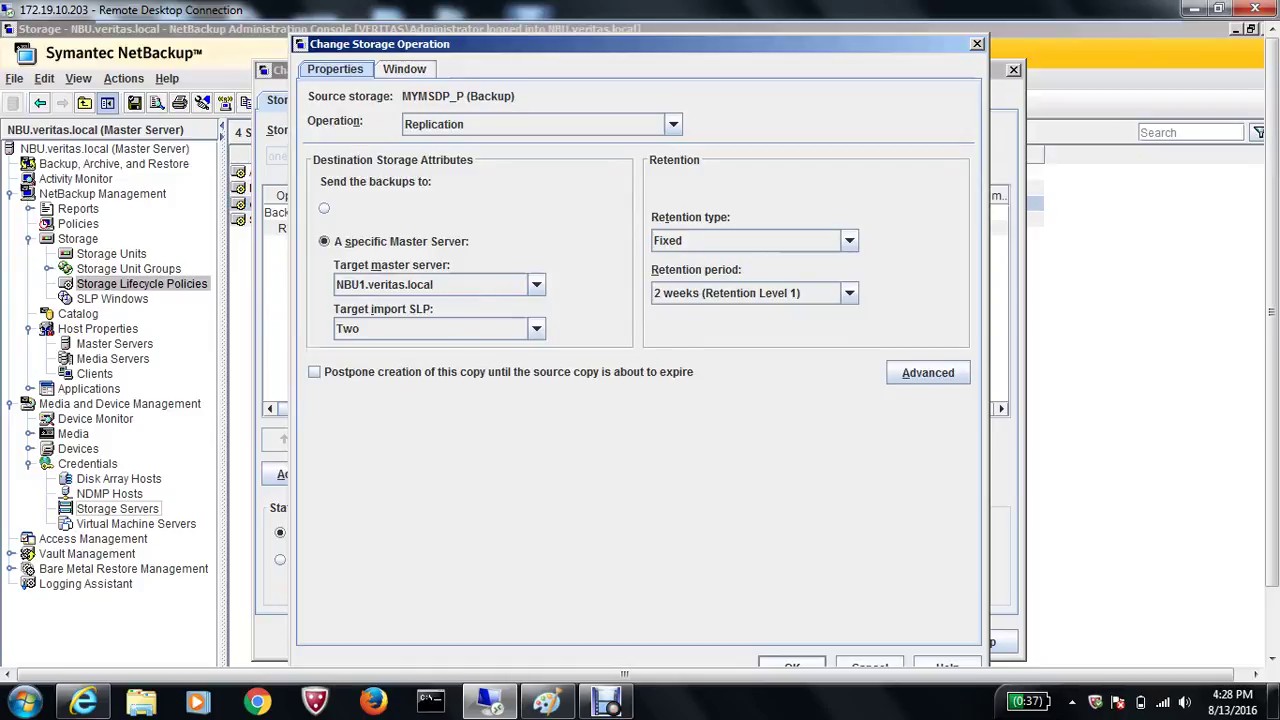
pyautogui.click(405, 69)
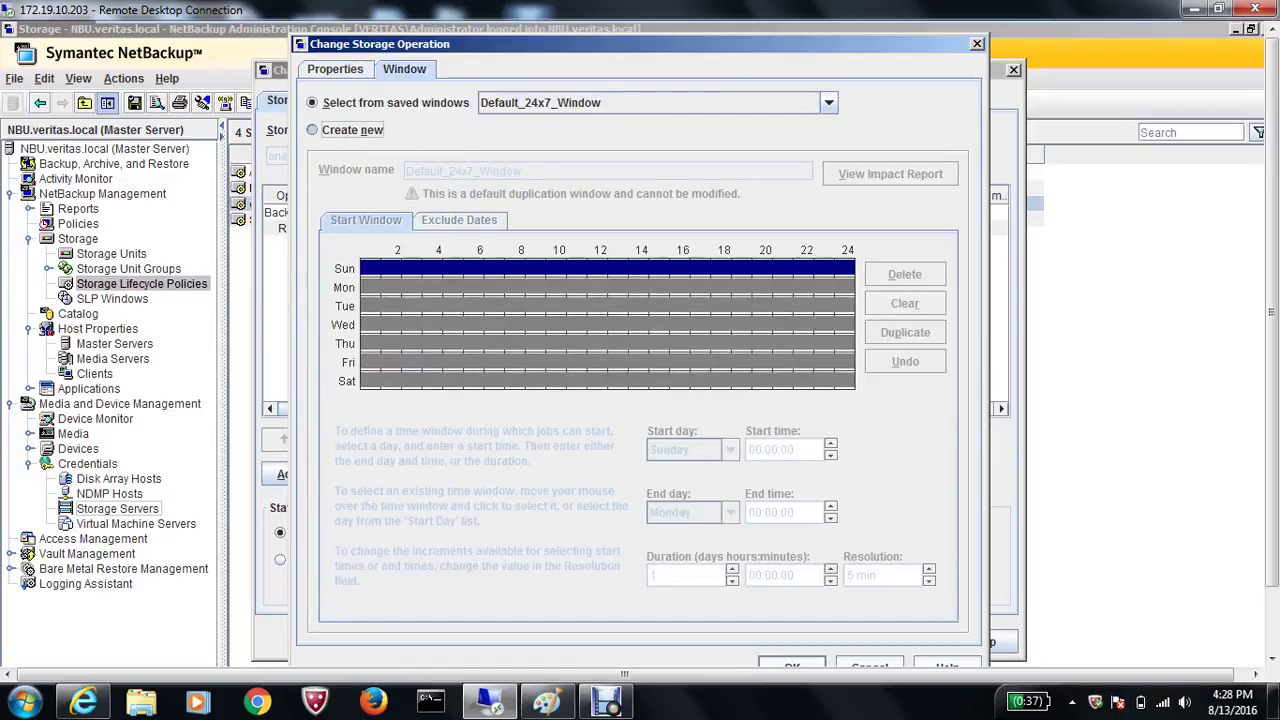
# Step: Define a new replication window starting Saturday at 16:32:00 and ending Saturday at 17:32:00
pyautogui.click(313, 130)
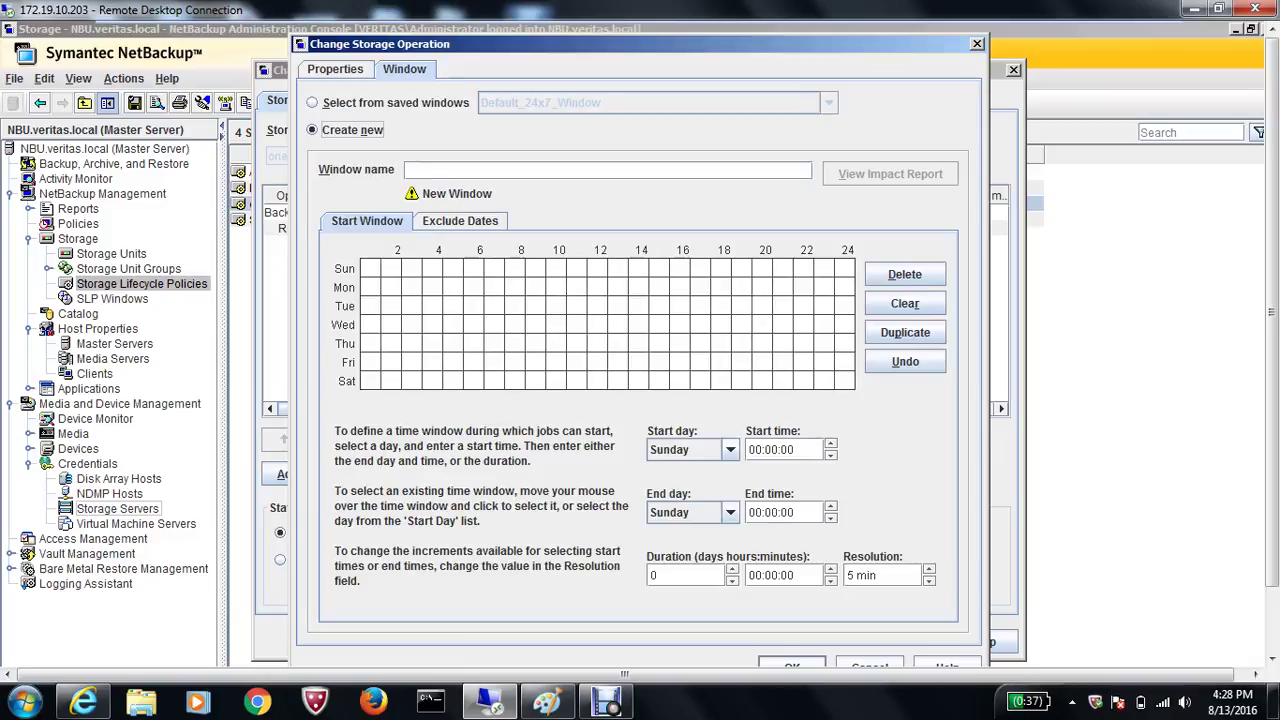
pyautogui.click(730, 449)
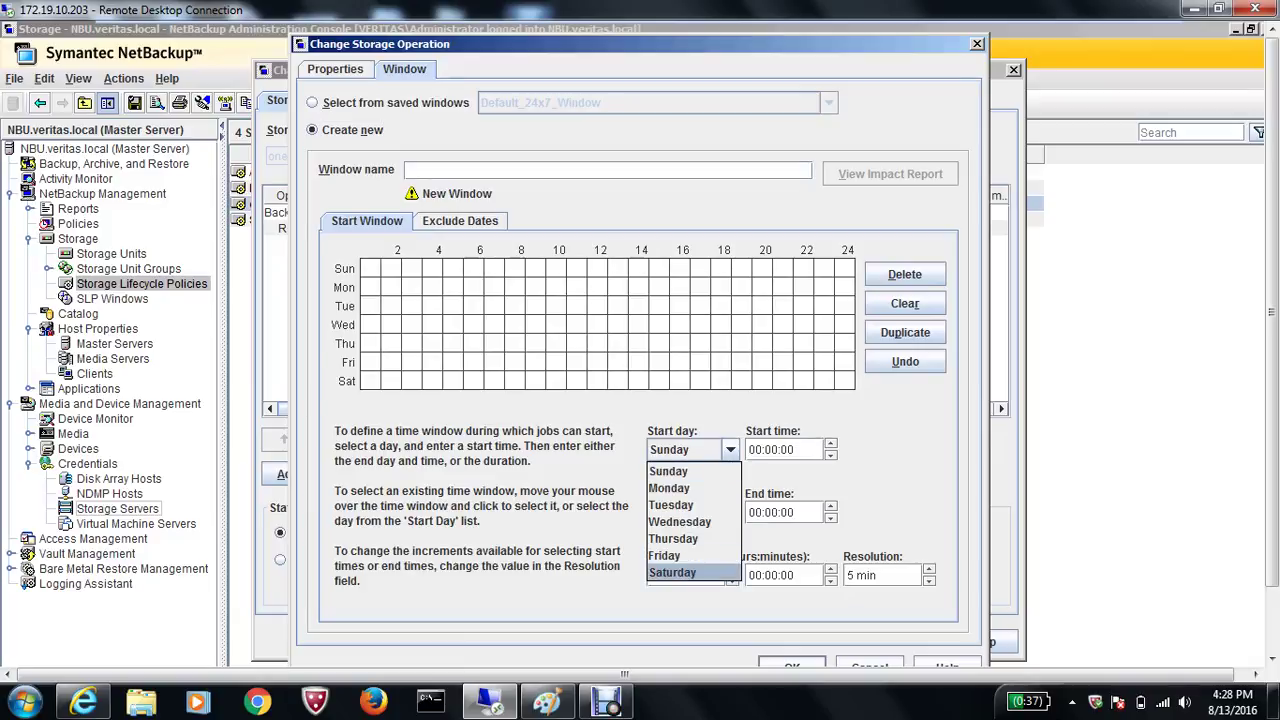
pyautogui.click(673, 573)
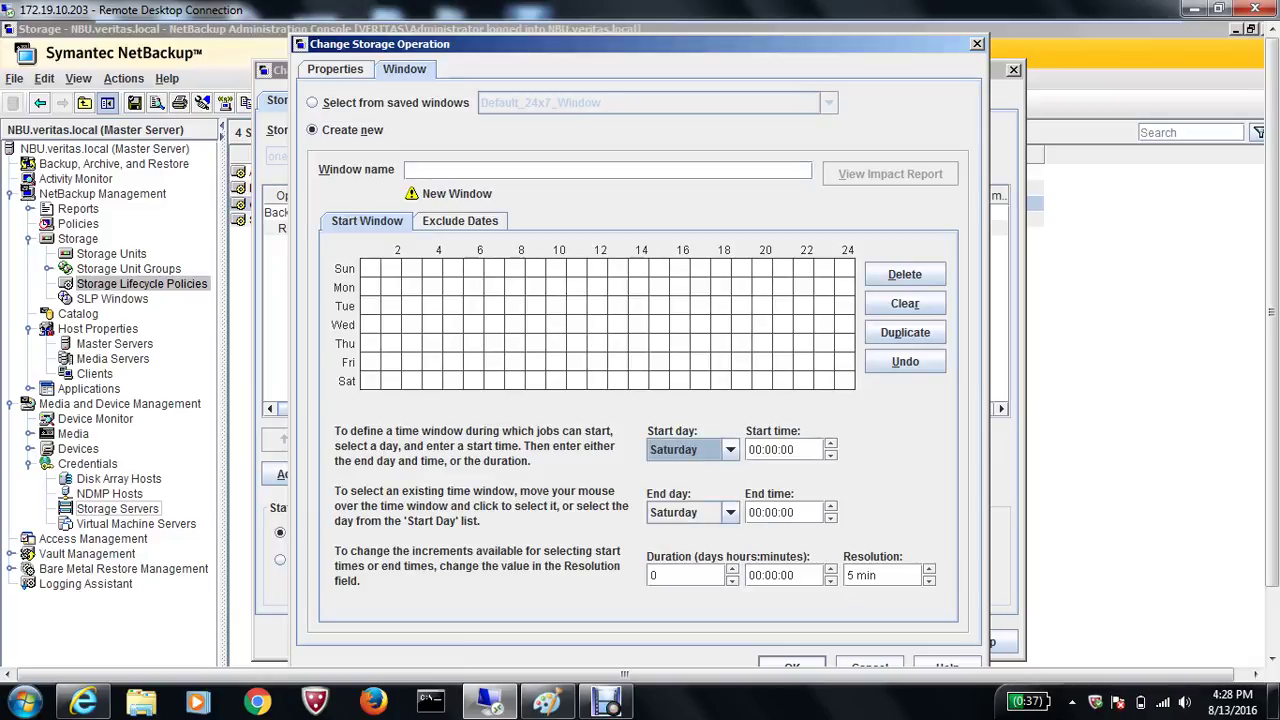
pyautogui.click(750, 450)
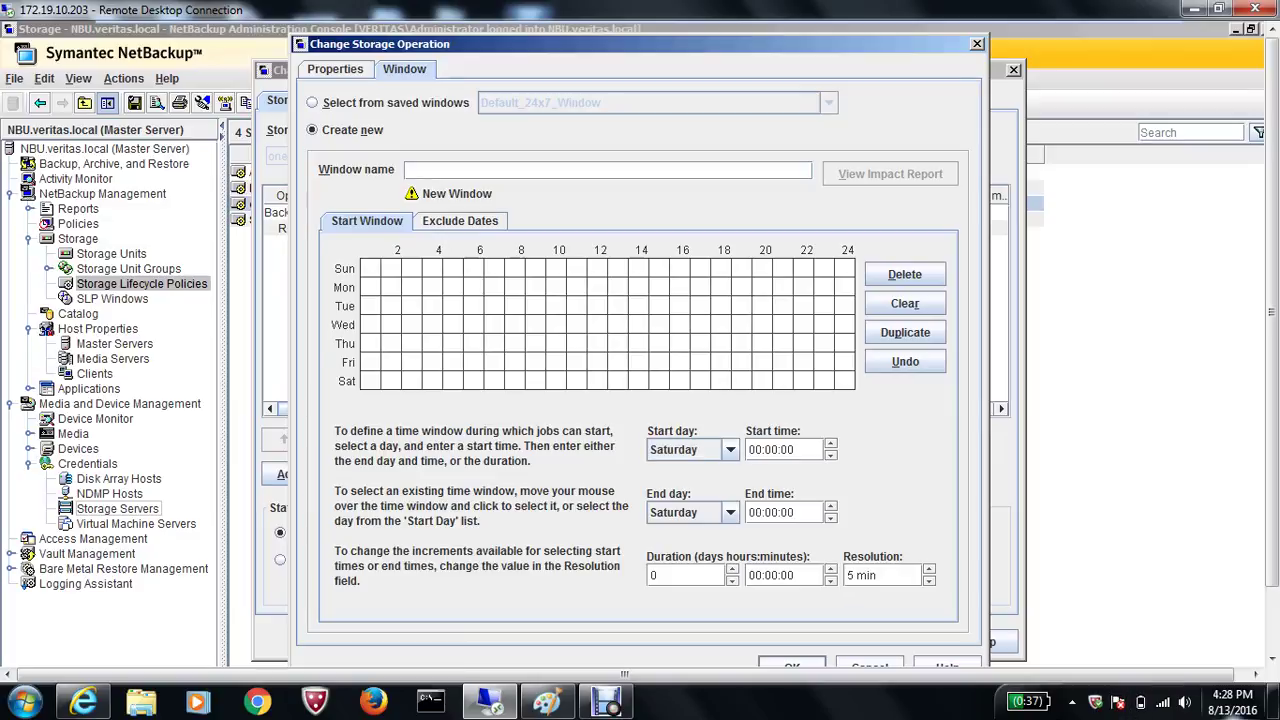
pyautogui.write('16:32')
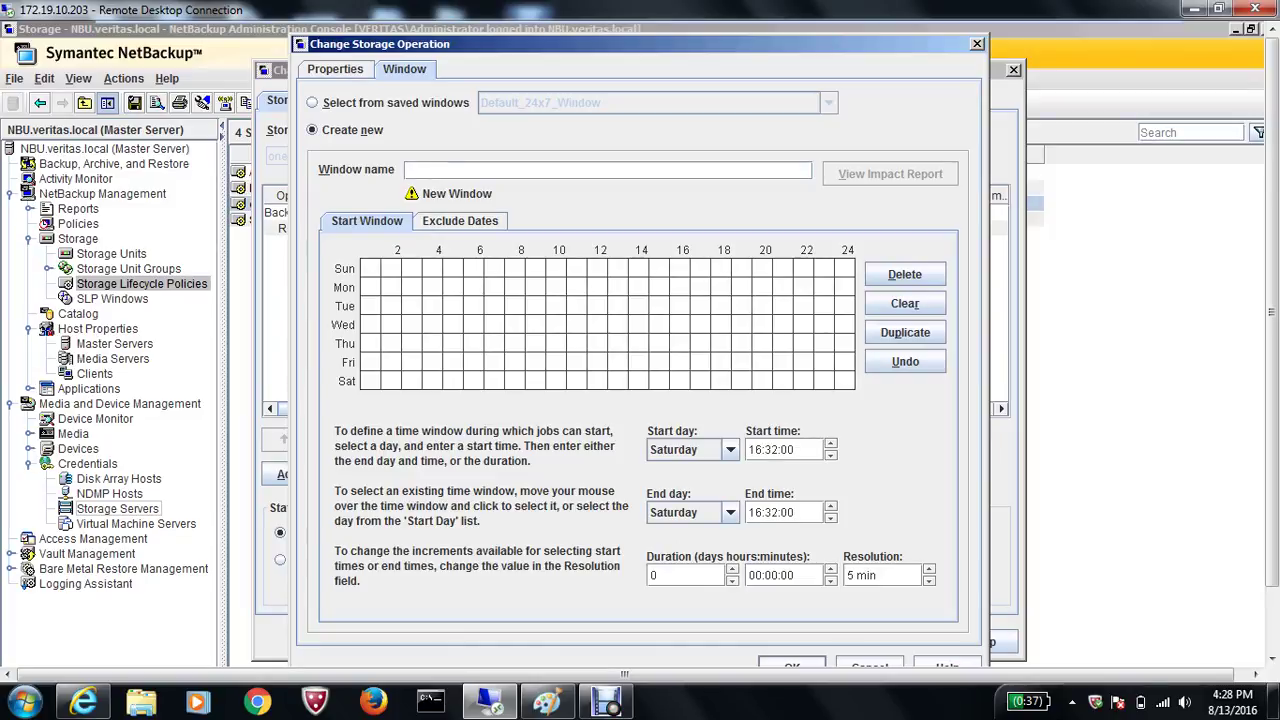
pyautogui.click(750, 512)
pyautogui.write('7')
pyautogui.press('Return')
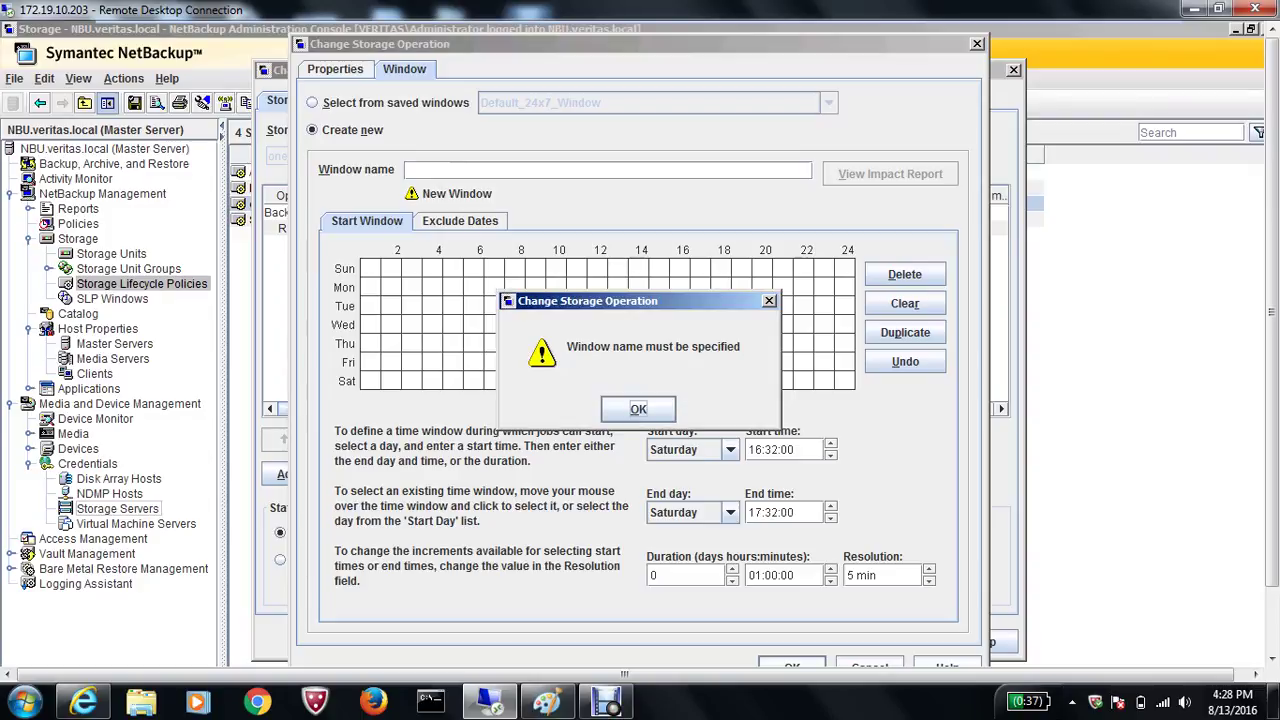
# Step: Name the new replication window "sat" and save the changes to policy "one"
pyautogui.press('Return')
pyautogui.write('sat')
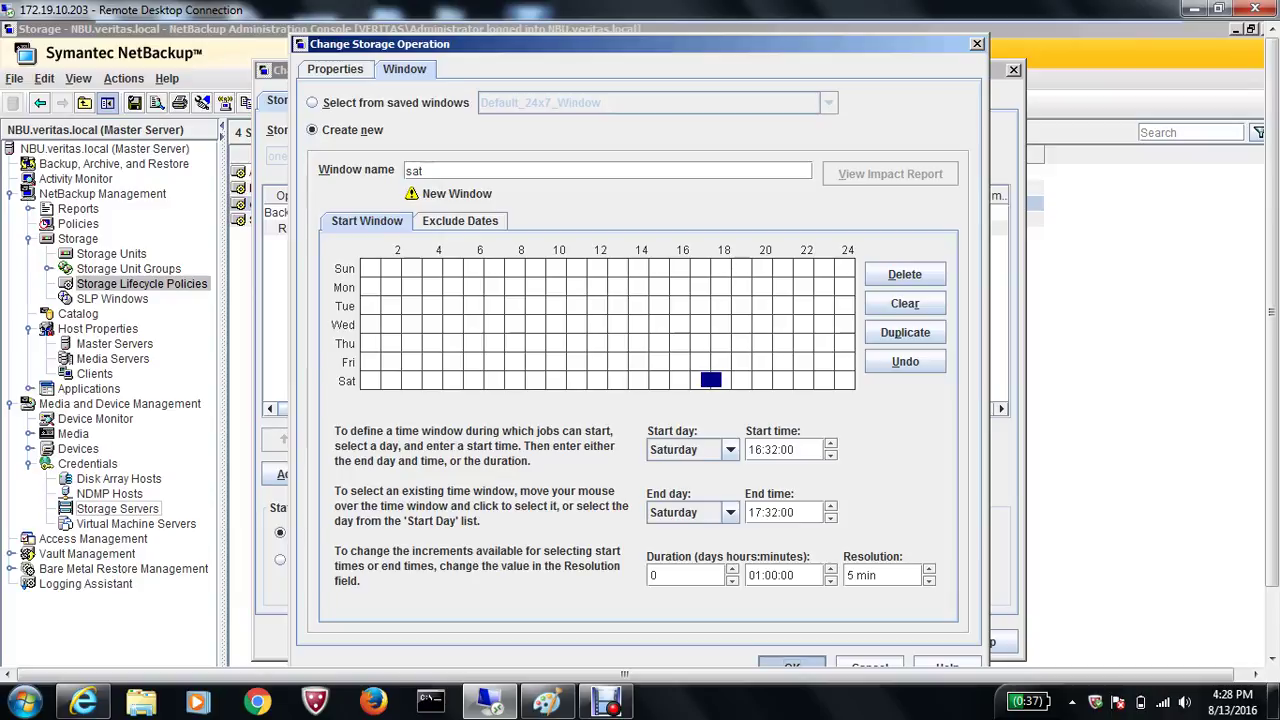
pyautogui.press('Return')
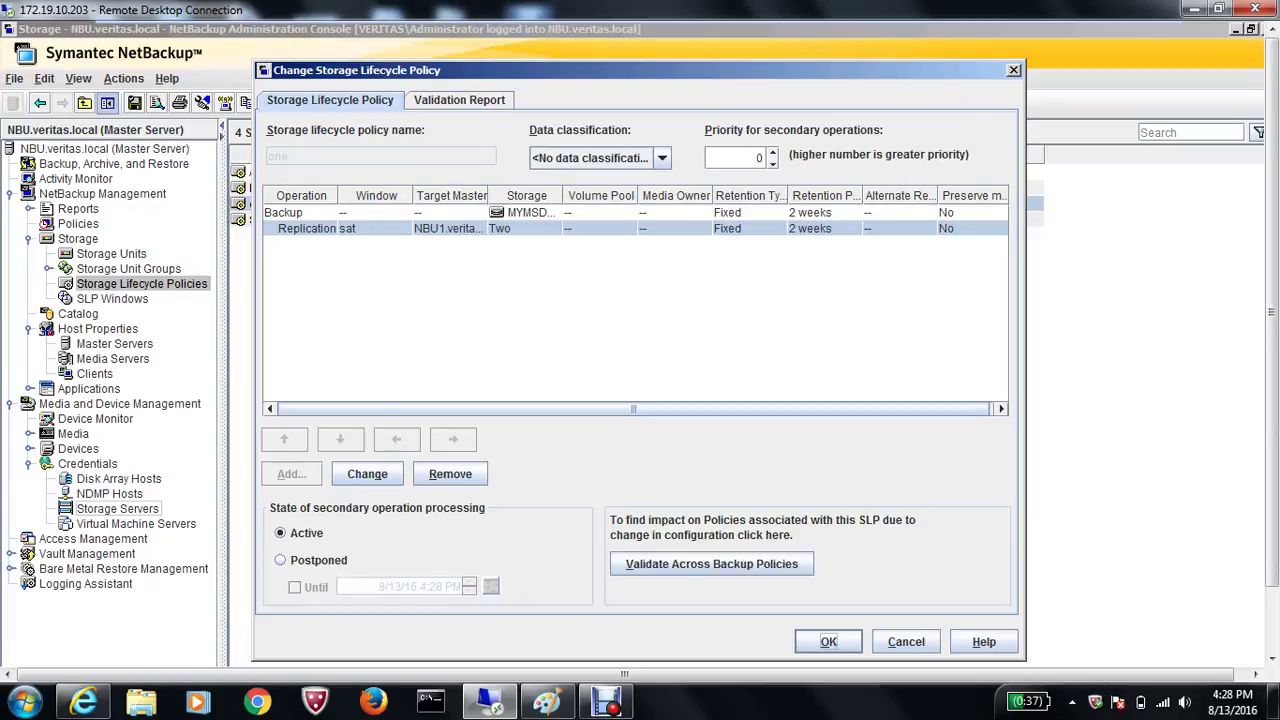
pyautogui.press('Return')
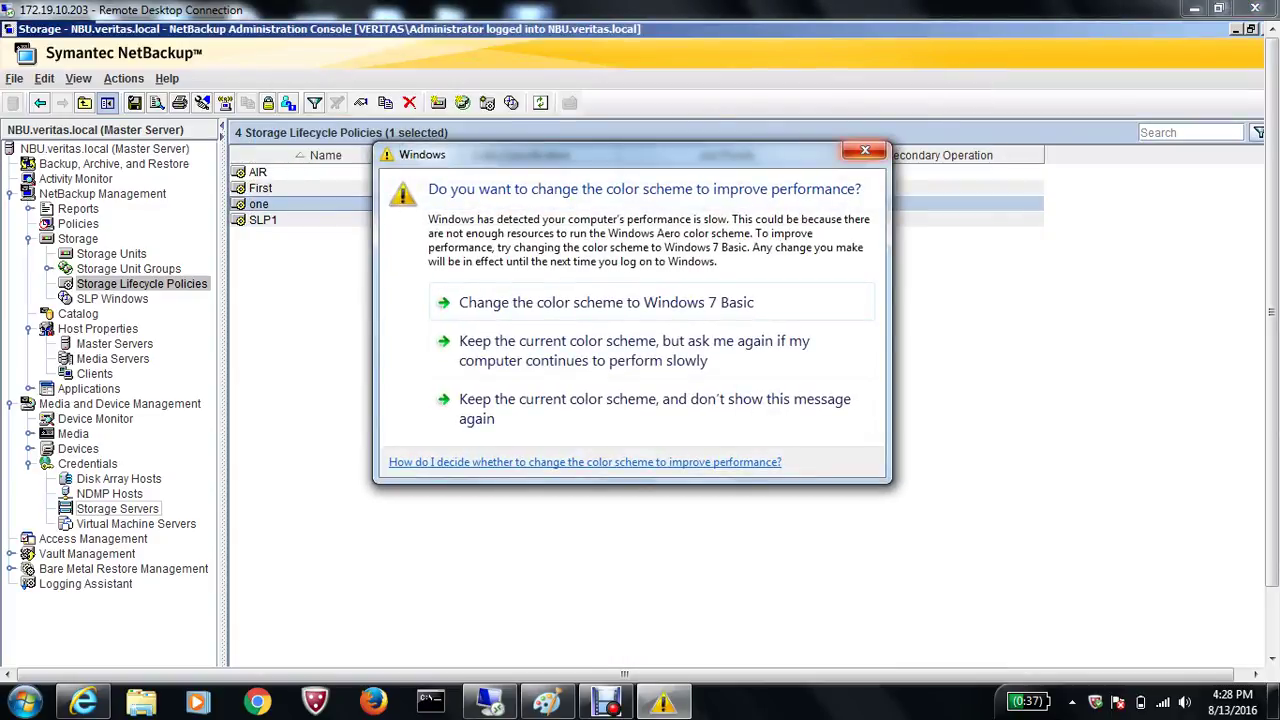
pyautogui.click(865, 150)
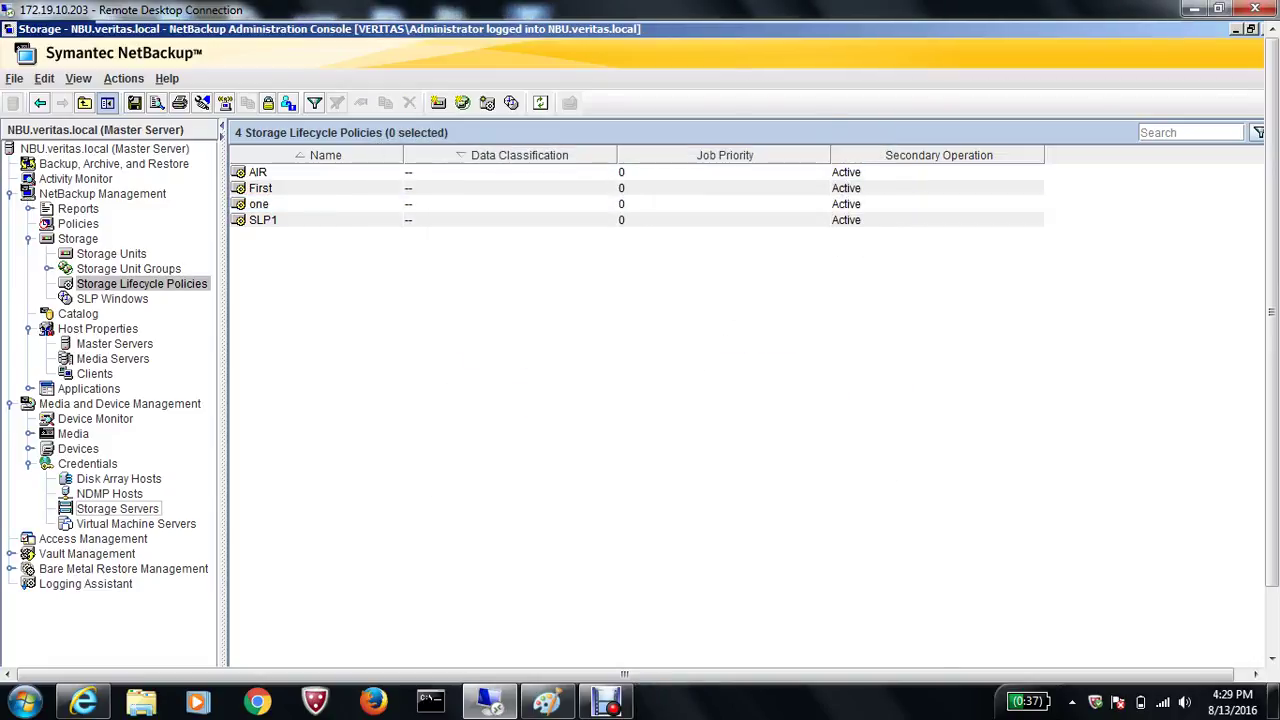
# Step: Set the policy storage of backup policy POLICY3 to the storage lifecycle policy "one" and save the change
pyautogui.click(78, 239)
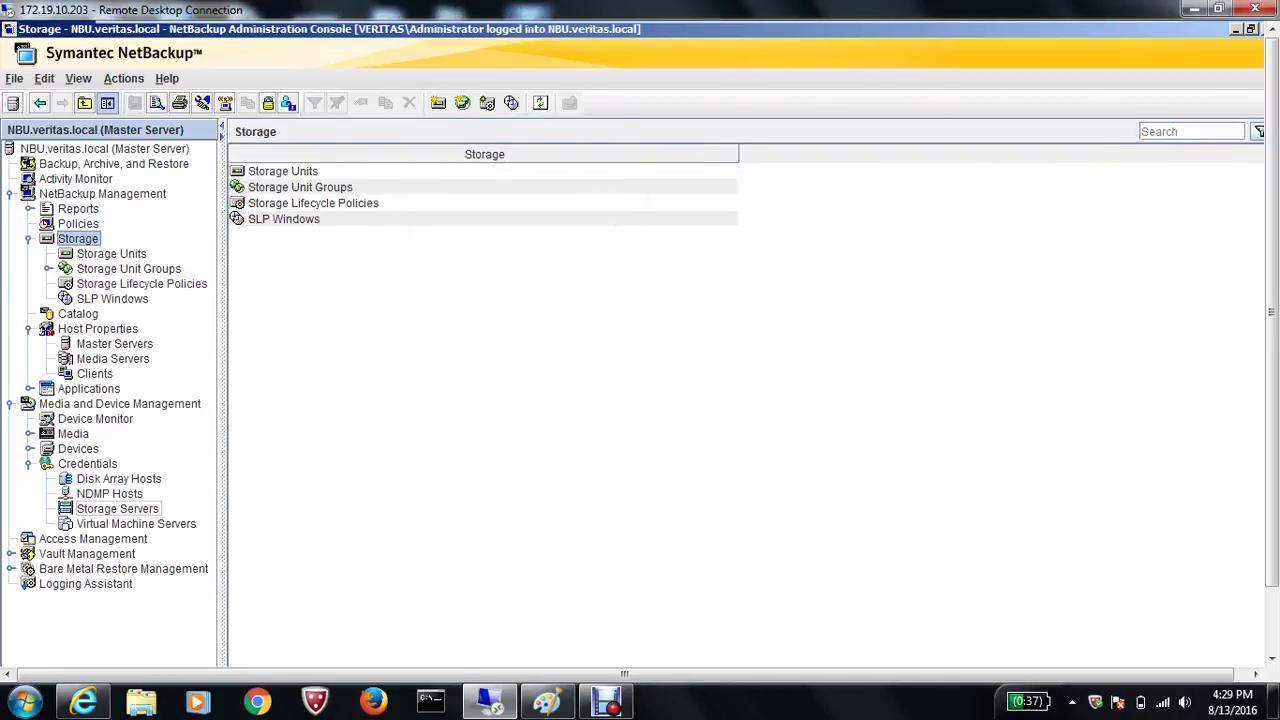
pyautogui.click(78, 224)
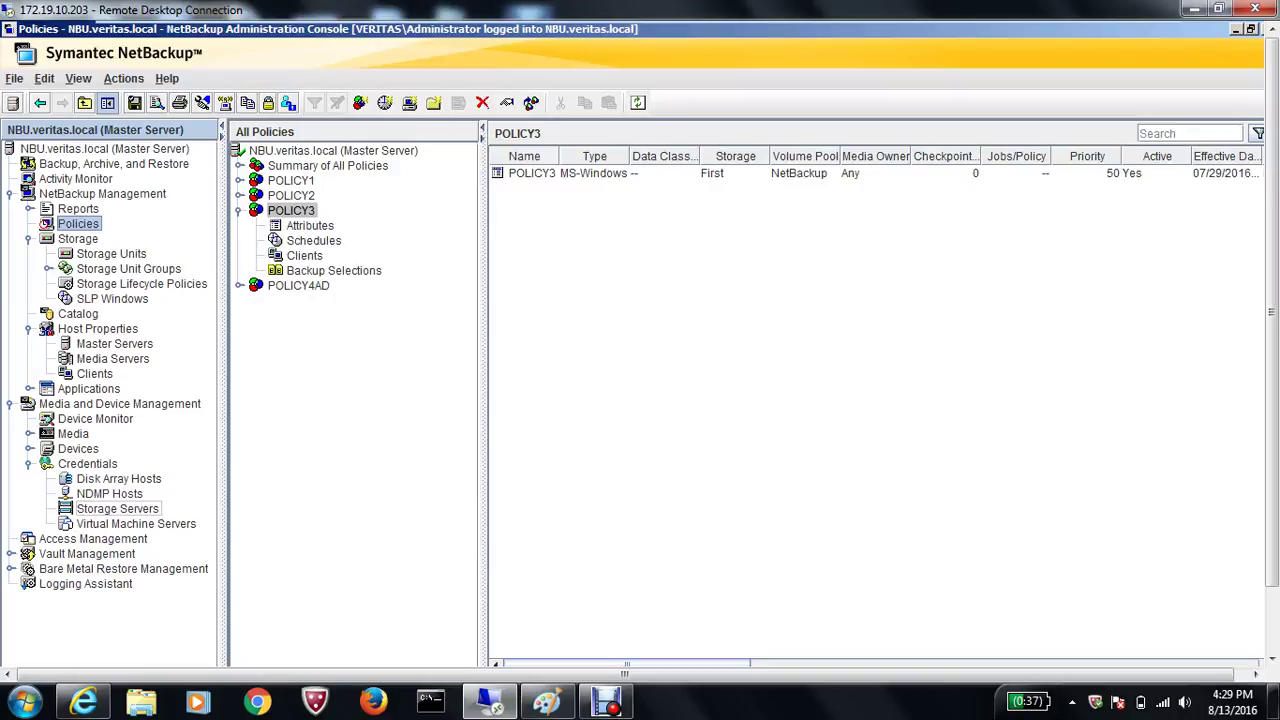
pyautogui.click(531, 173)
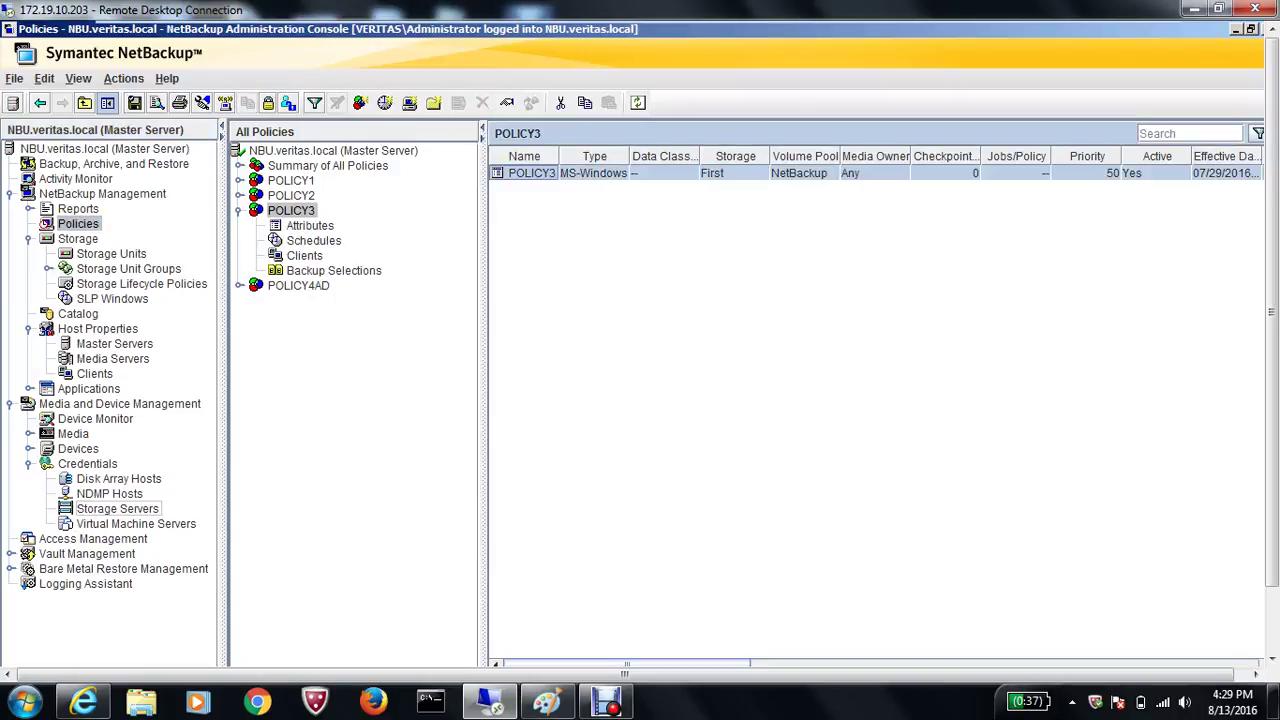
pyautogui.doubleClick(531, 173)
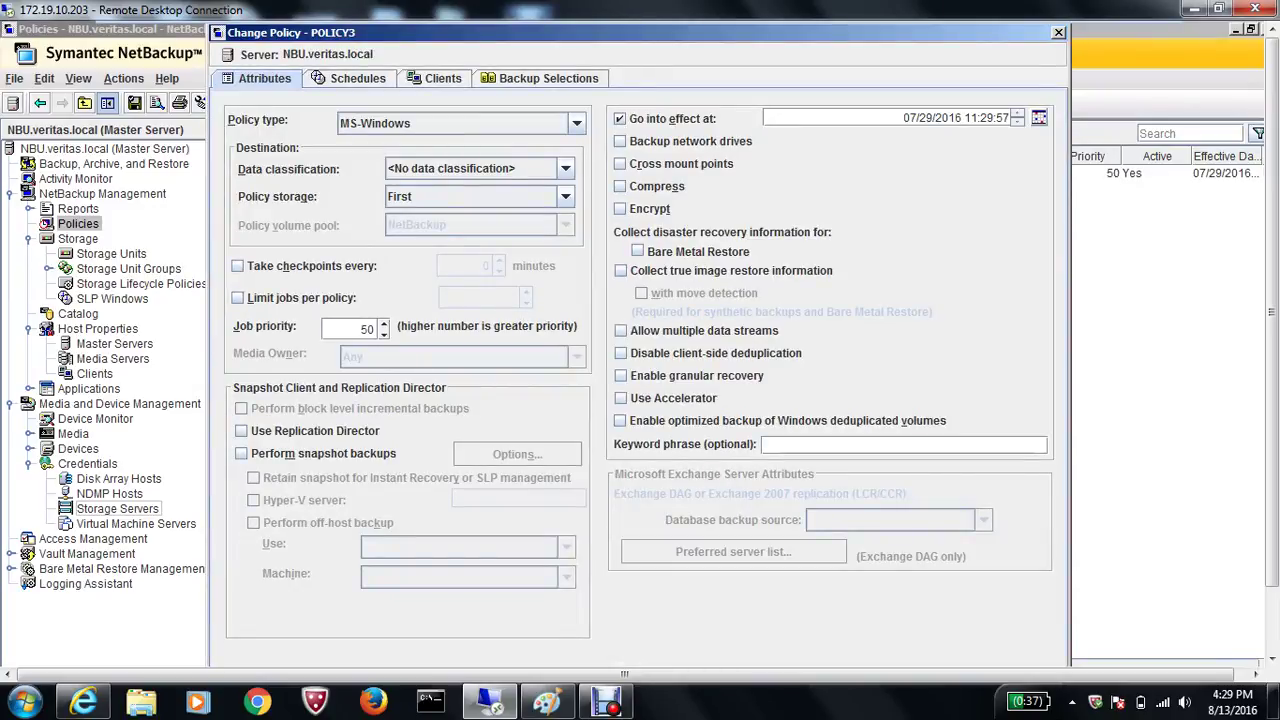
pyautogui.click(566, 197)
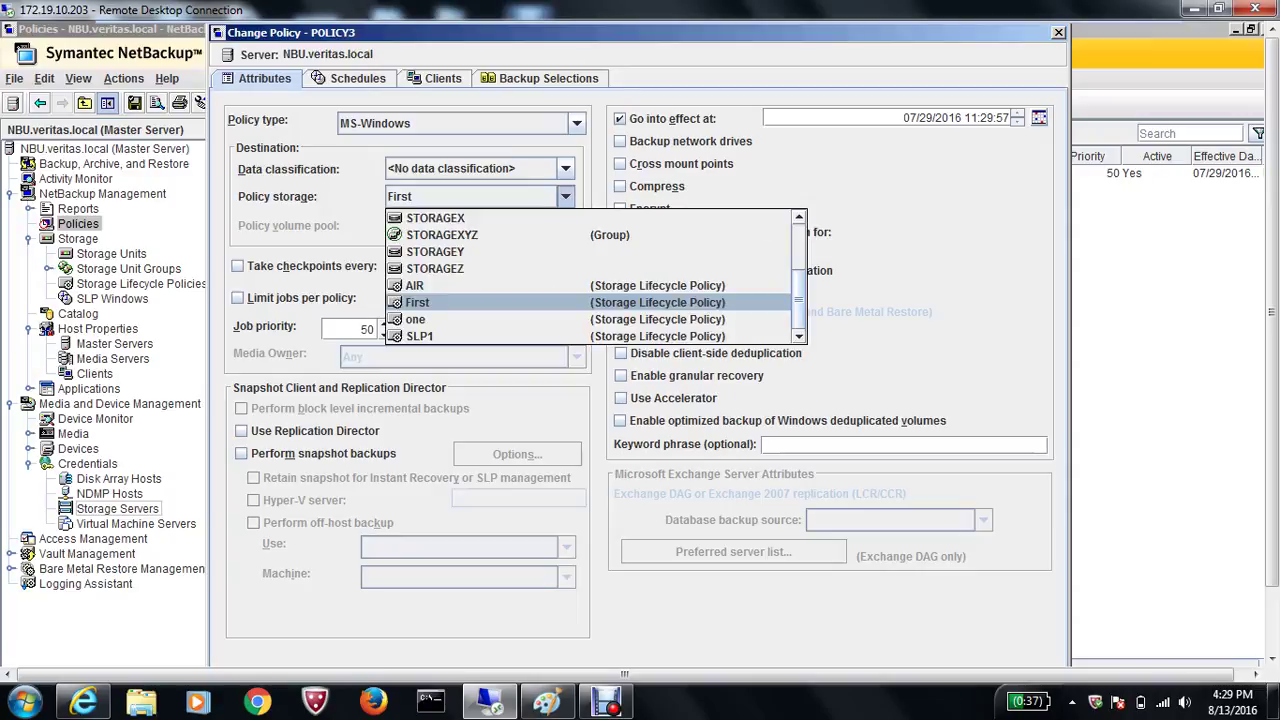
pyautogui.press('Down')
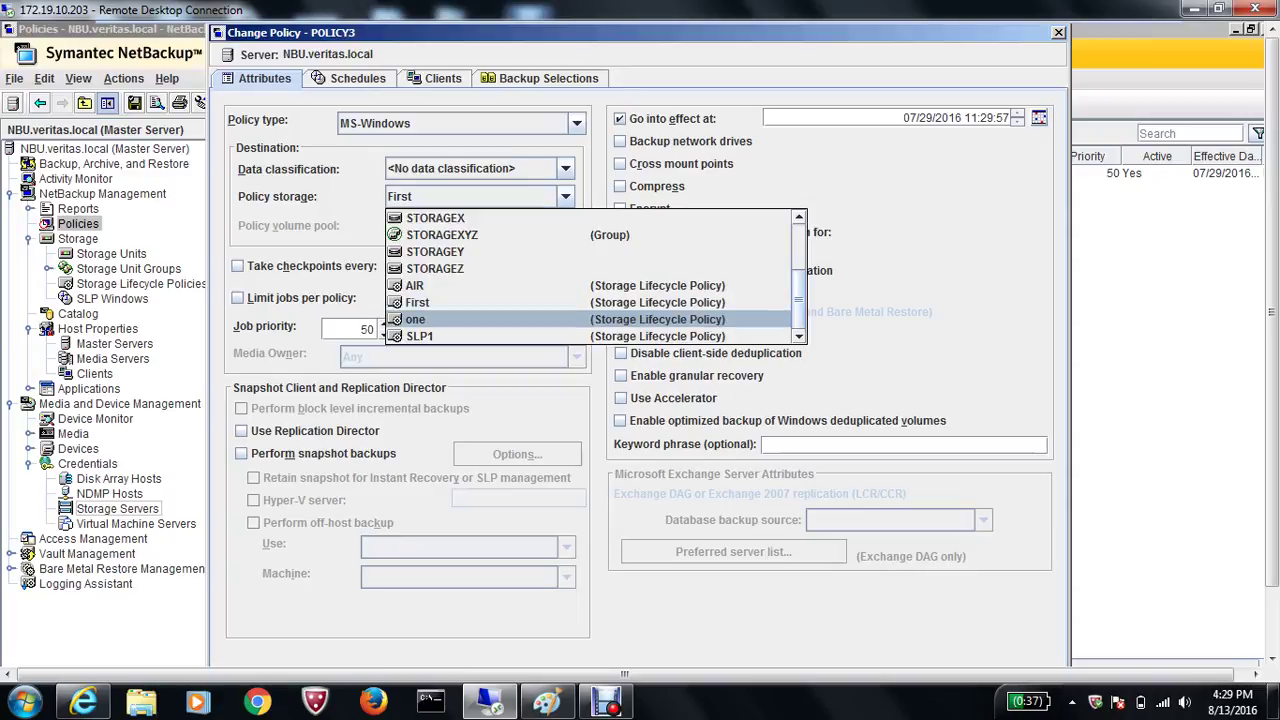
pyautogui.press('Return')
pyautogui.moveTo(1271, 312)
pyautogui.mouseDown()
pyautogui.moveTo(1271, 375)
pyautogui.moveTo(1271, 312)
pyautogui.mouseUp()
pyautogui.moveTo(640, 33)
pyautogui.mouseDown()
pyautogui.moveTo(642, 169)
pyautogui.moveTo(651, 33)
pyautogui.mouseUp()
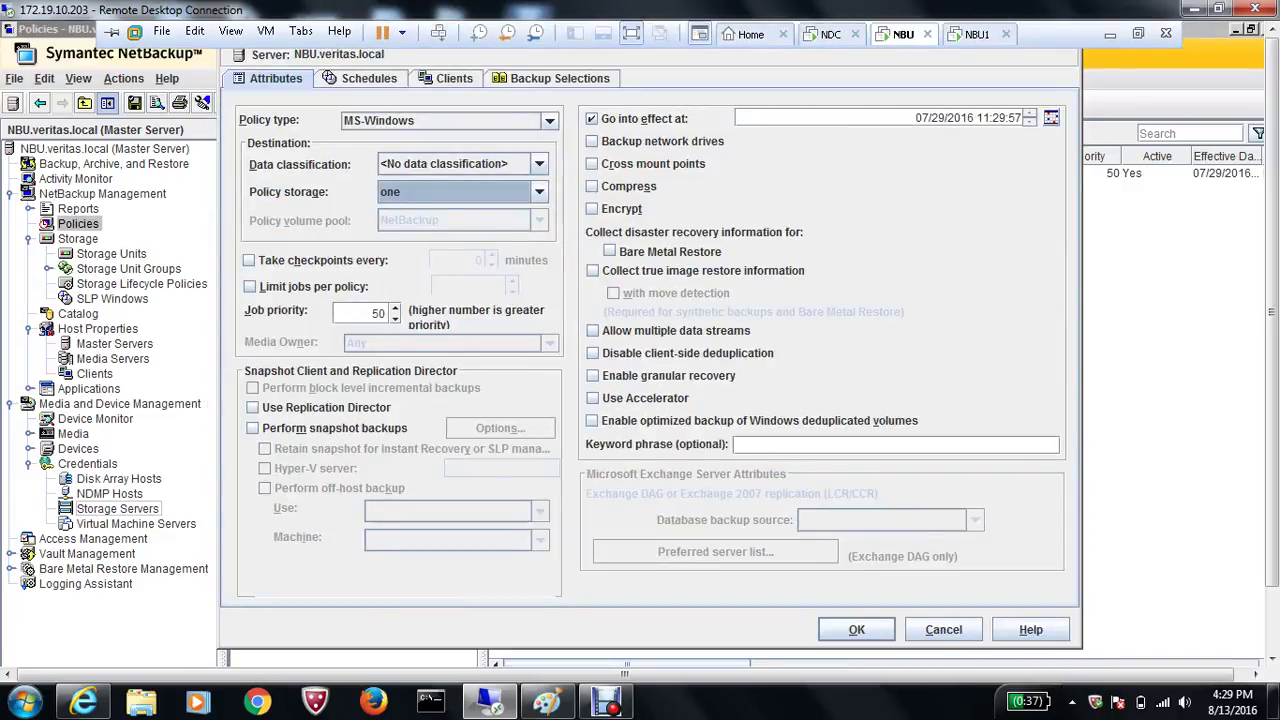
pyautogui.click(857, 630)
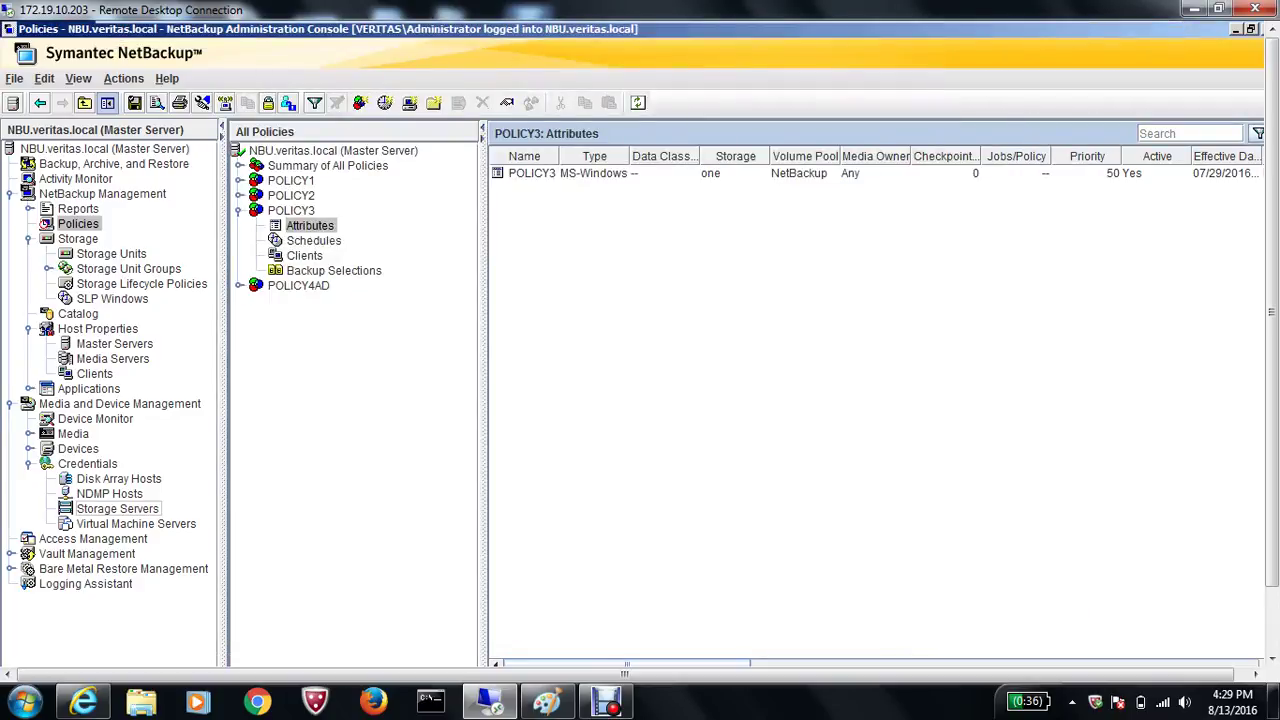
# Step: Start a manual backup of POLICY3
pyautogui.click(291, 210)
pyautogui.rightClick(306, 211)
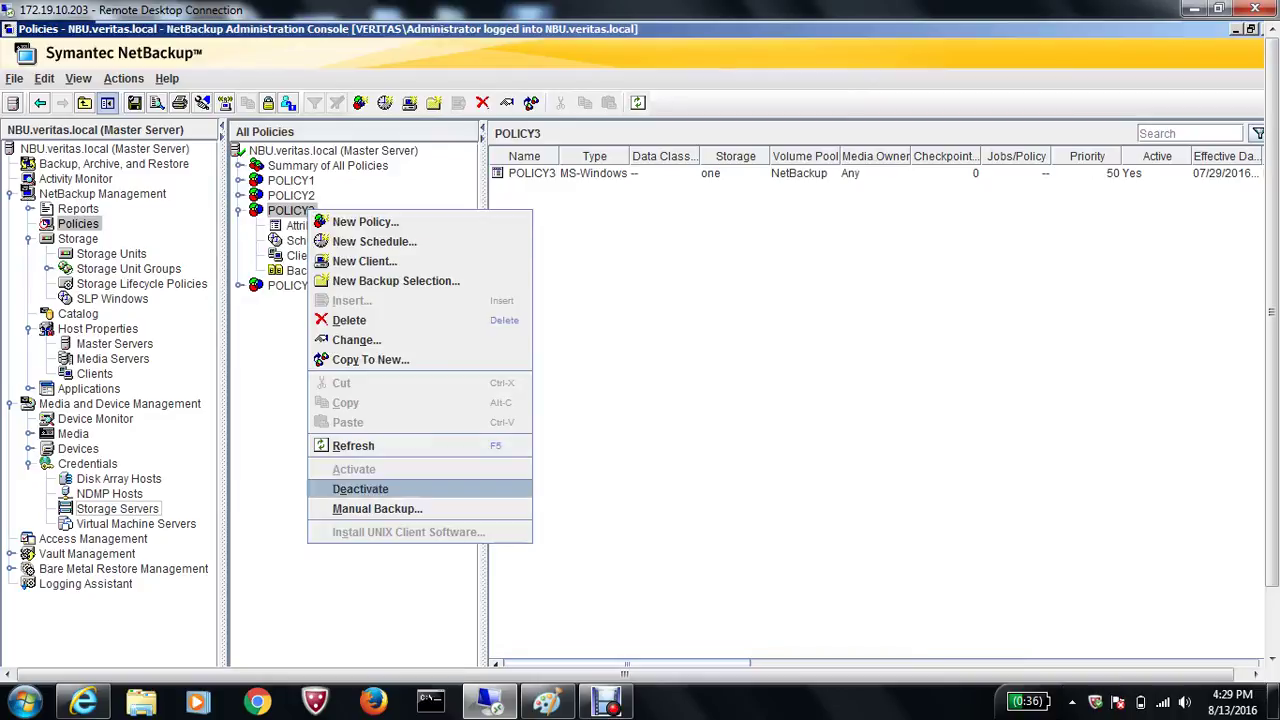
pyautogui.click(377, 508)
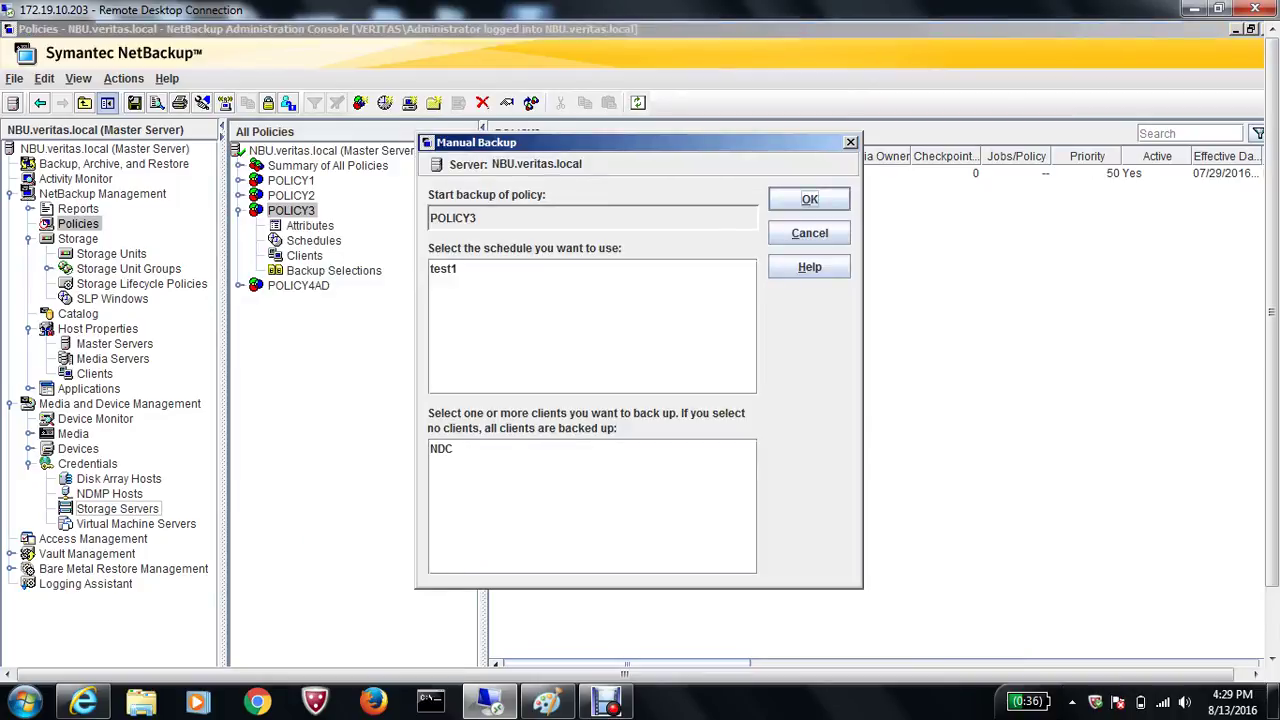
pyautogui.press('Return')
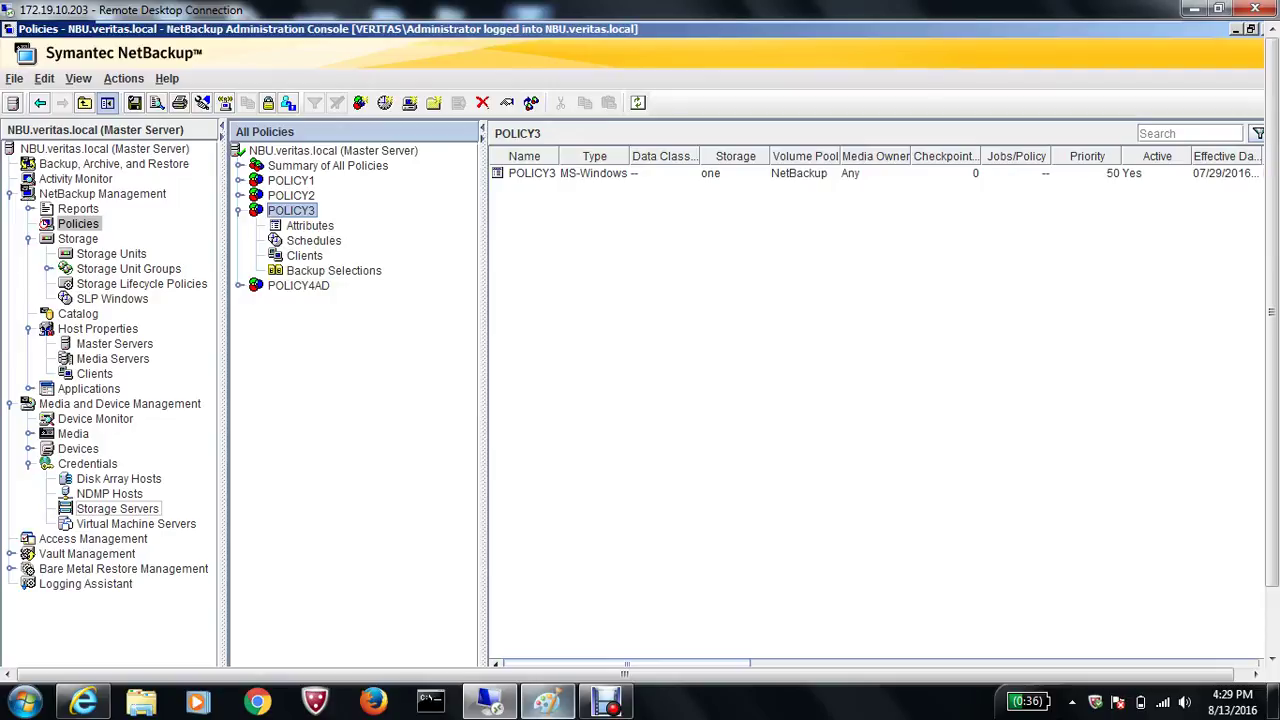
# Step: Switch to Paint to review the diagram of the primary and DR sites, and return to the remote desktop
pyautogui.click(547, 702)
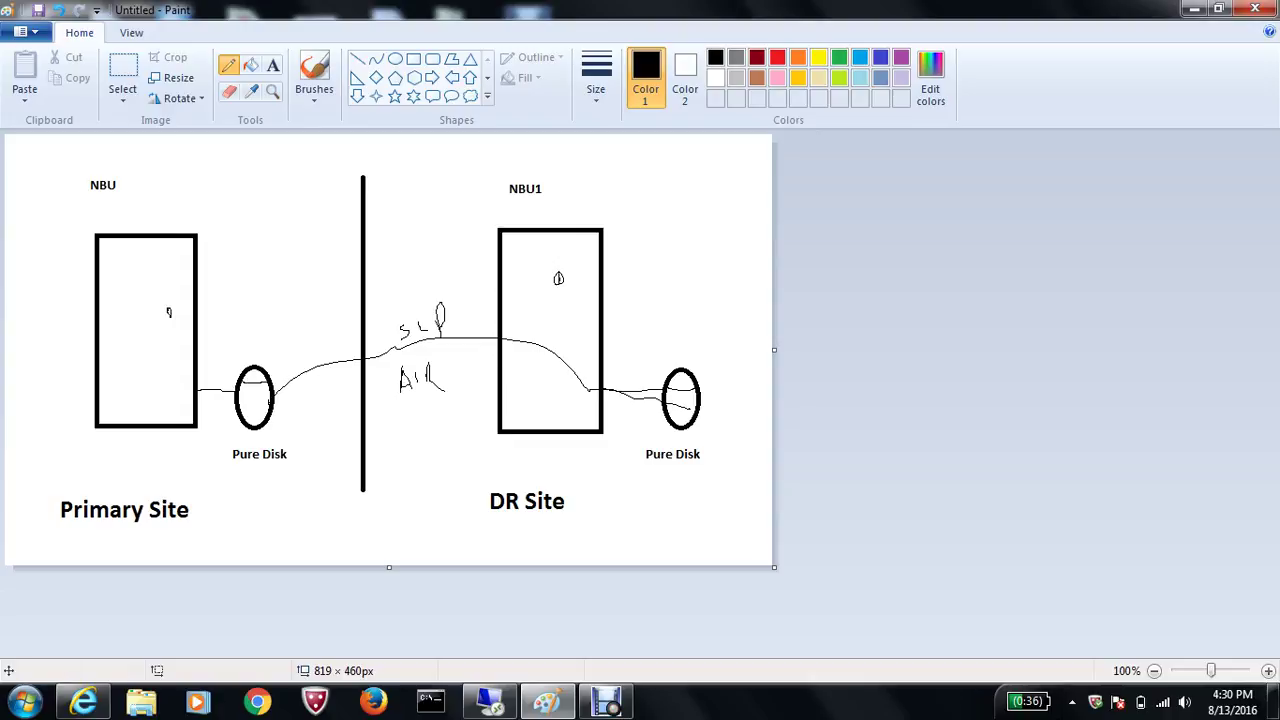
pyautogui.click(490, 702)
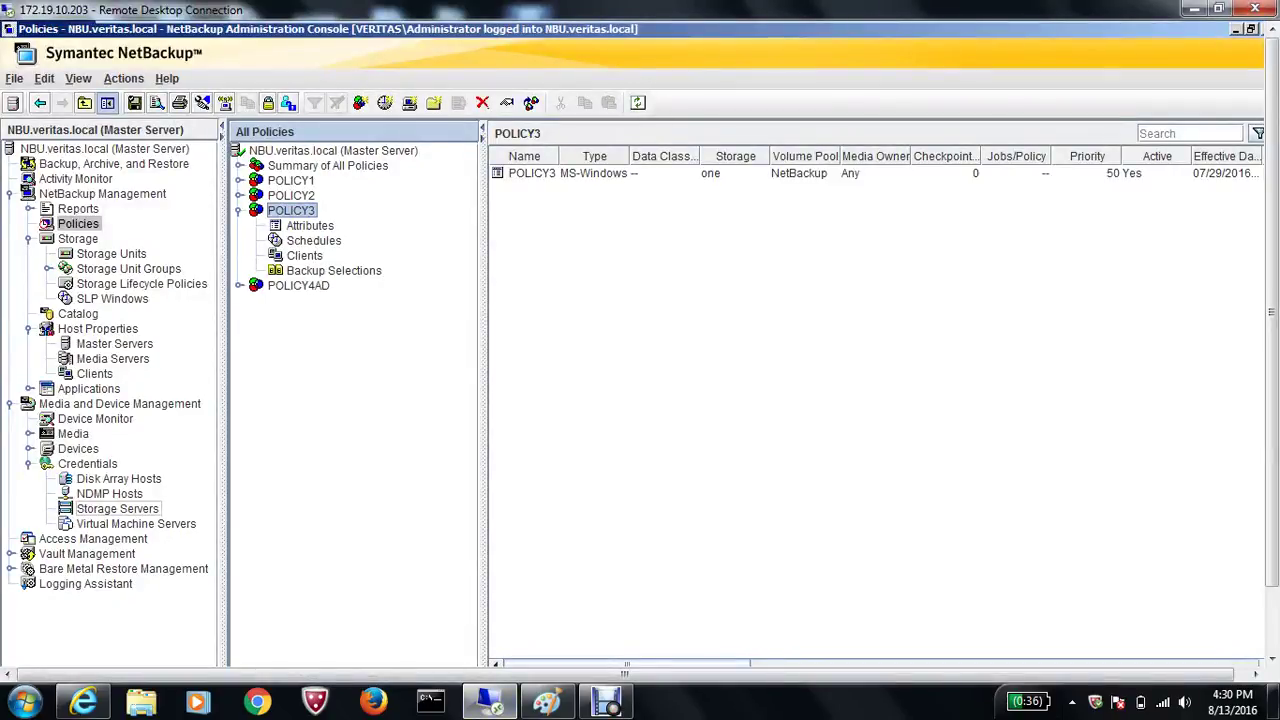
# Step: Examine the detailed status of the POLICY3 backup job in the Activity Monitor until it ends, and close the job details
pyautogui.click(76, 179)
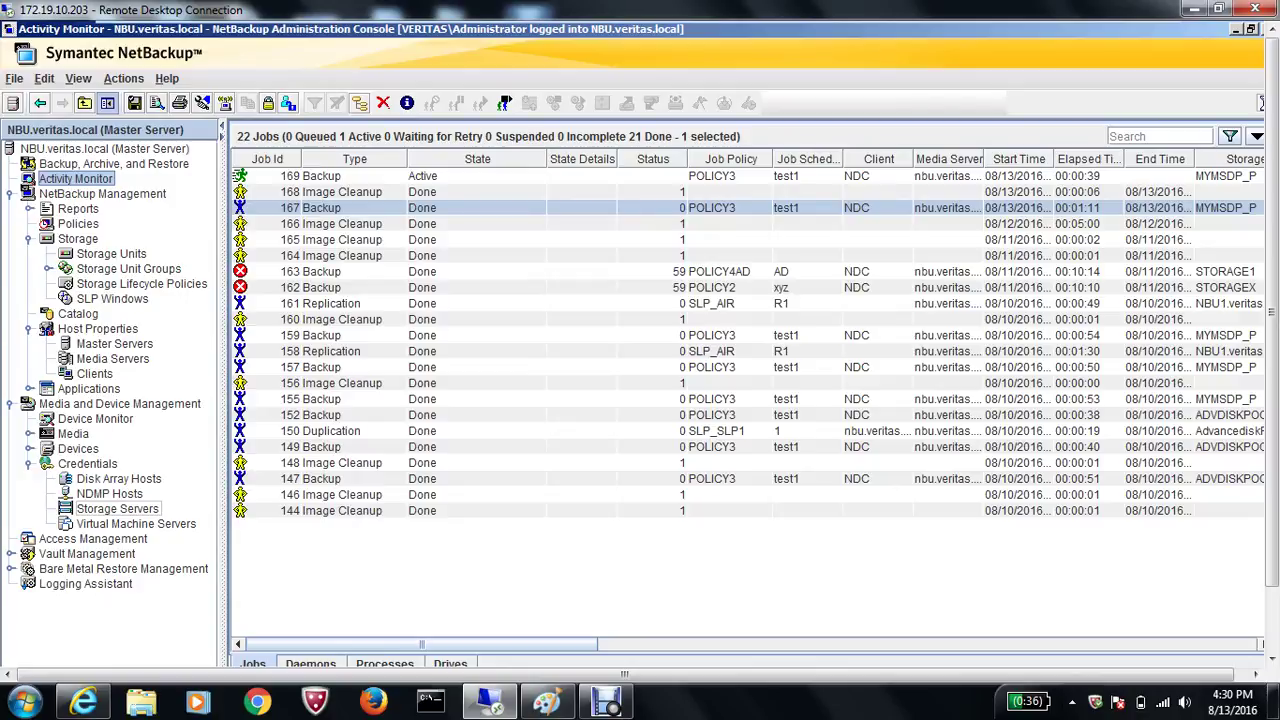
pyautogui.doubleClick(322, 176)
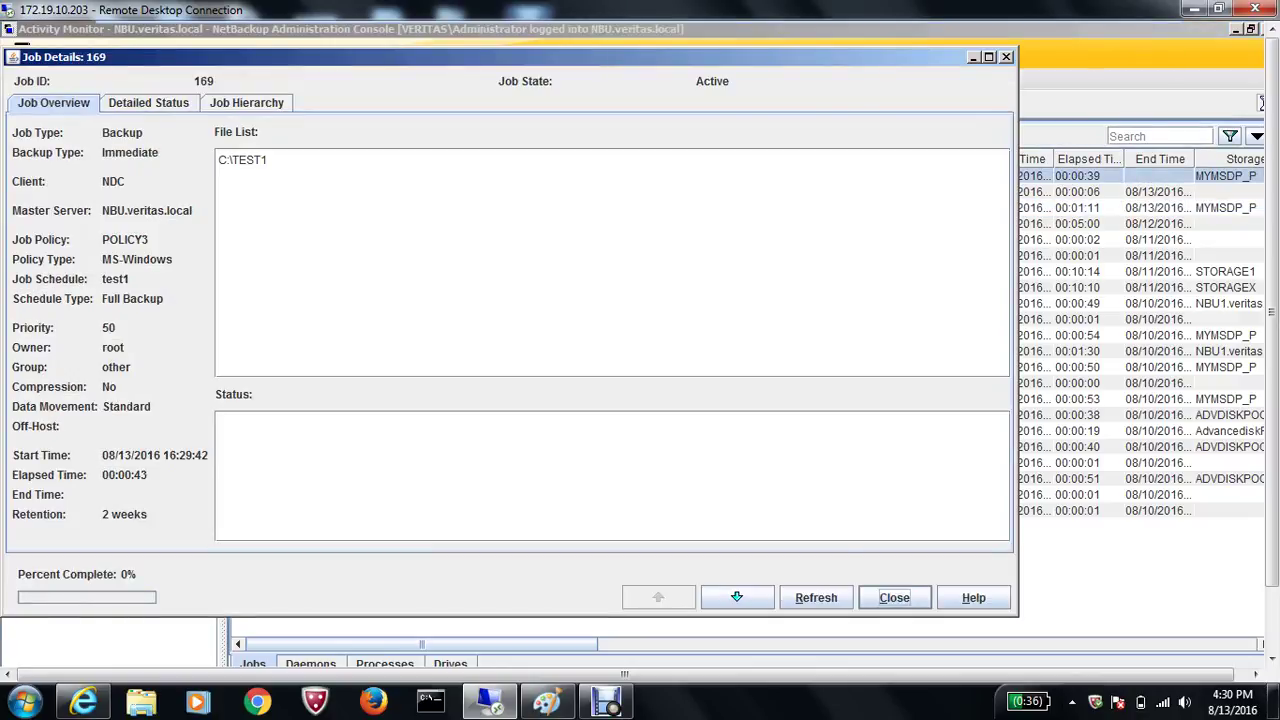
pyautogui.click(148, 103)
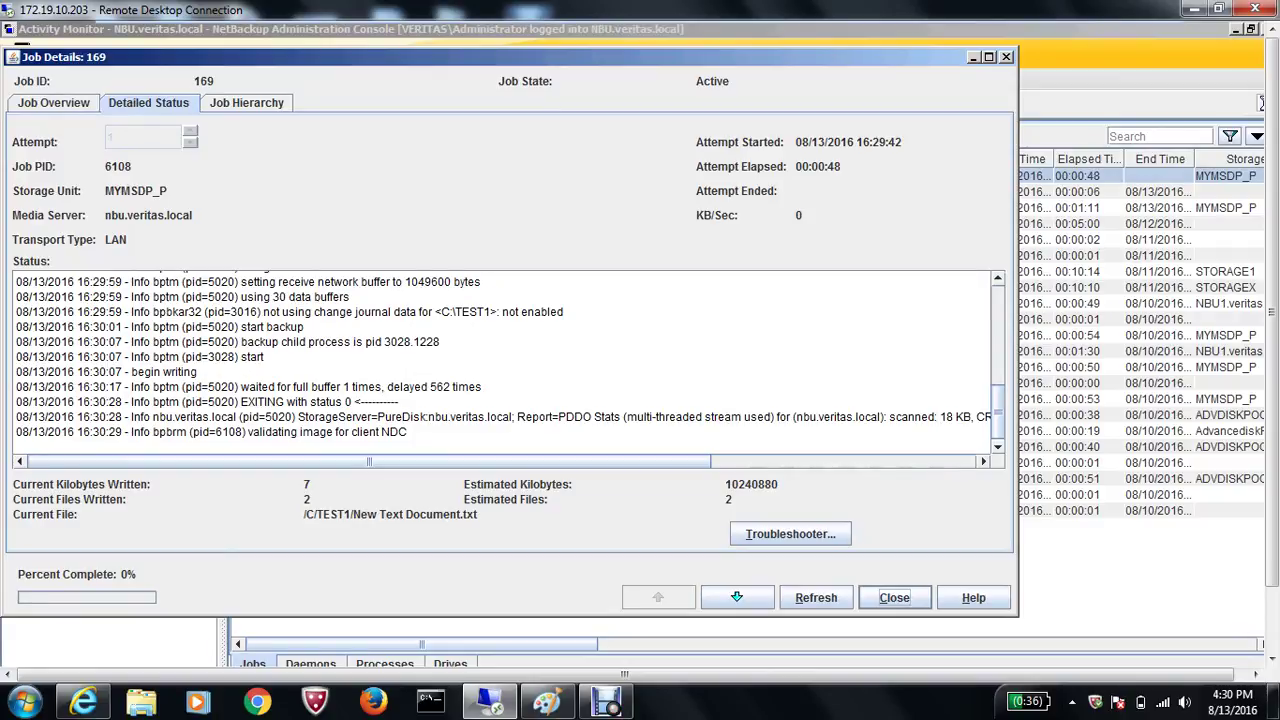
pyautogui.moveTo(489, 703)
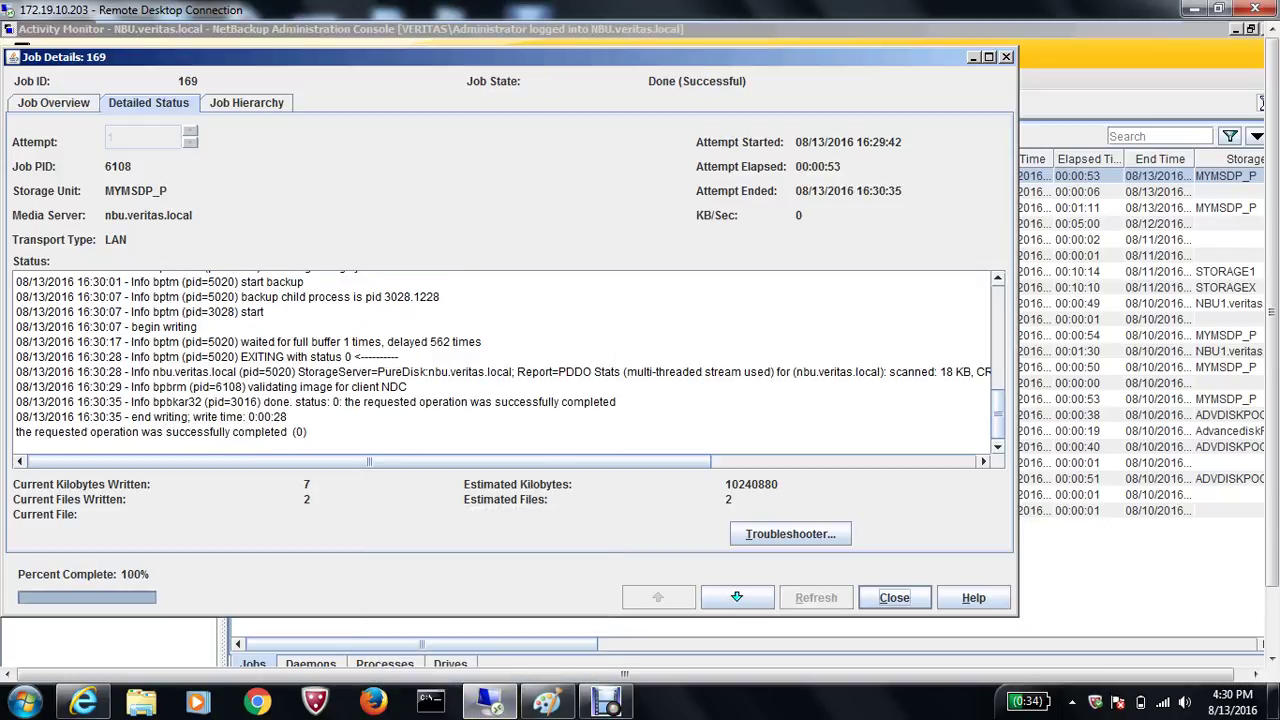
pyautogui.click(894, 598)
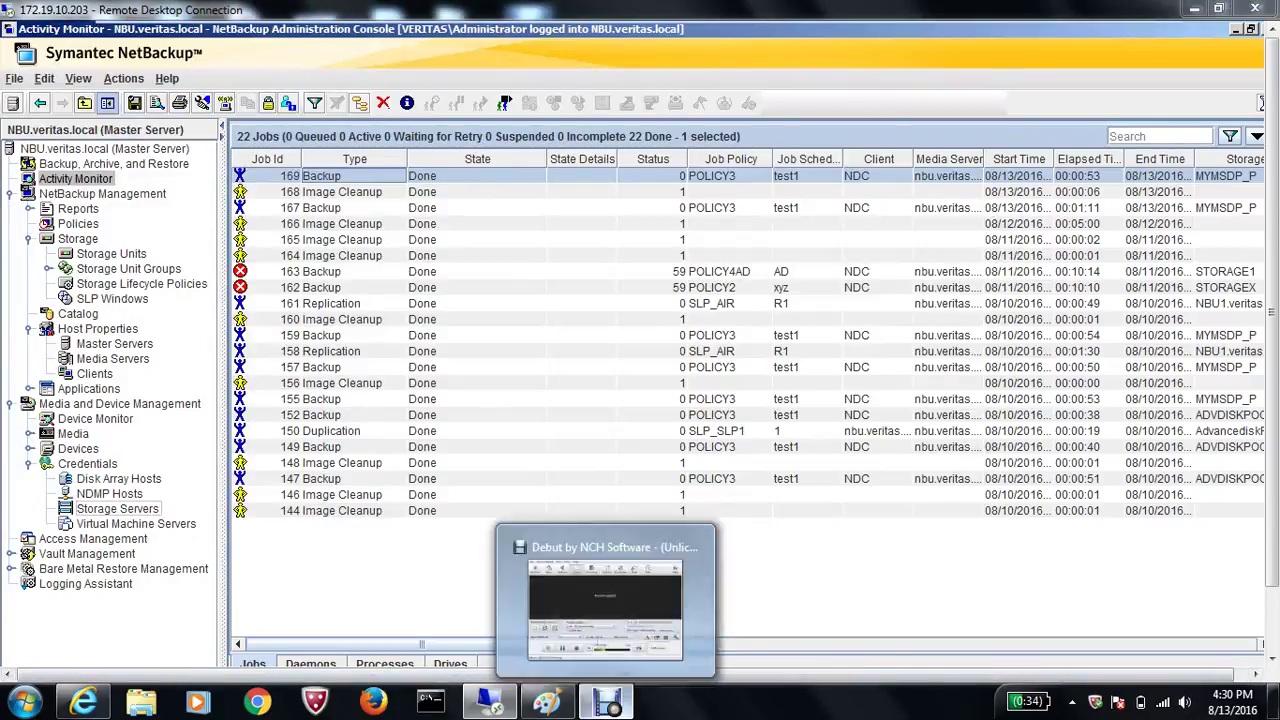
pyautogui.click(608, 703)
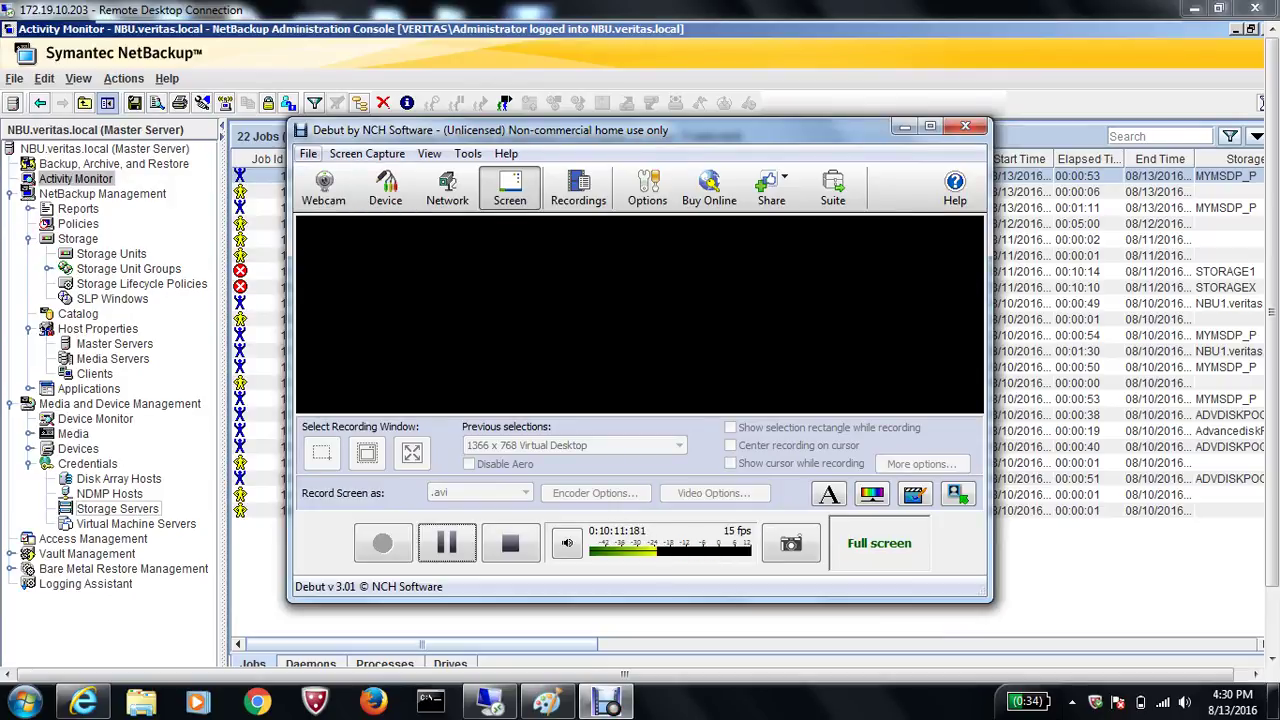
pyautogui.click(308, 154)
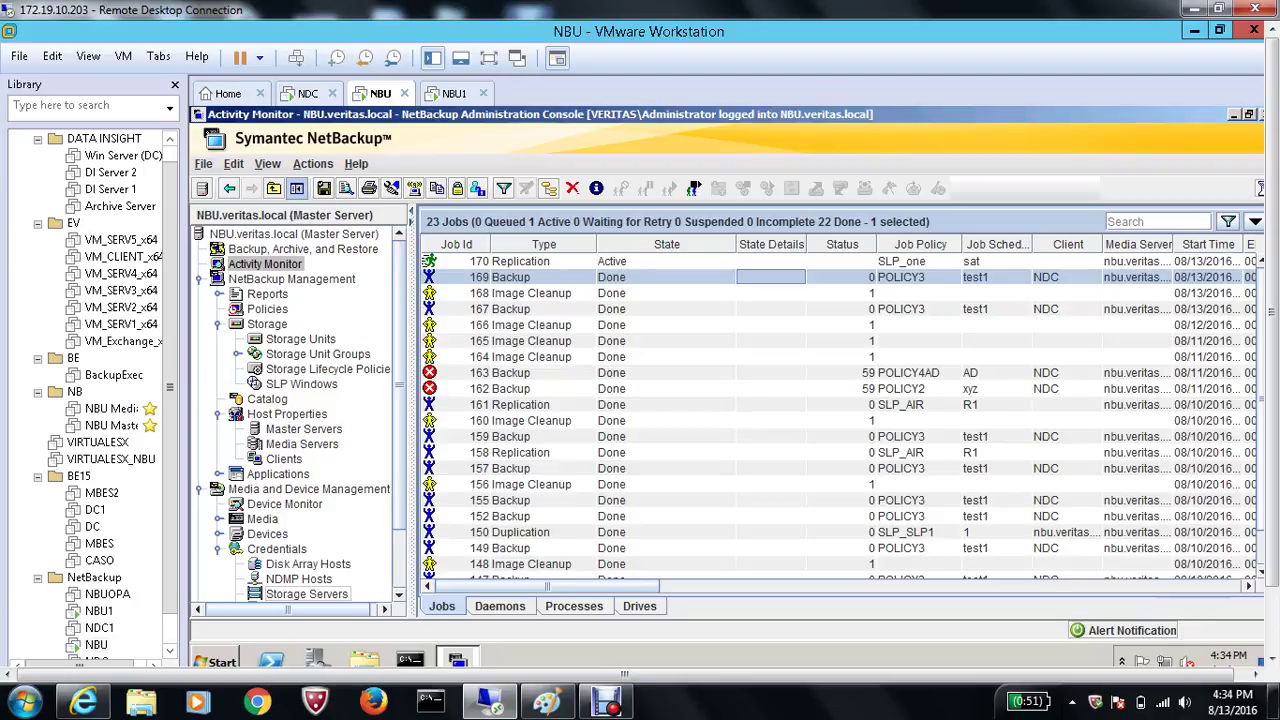
# Step: Monitor the SLP_one replication job in the Activity Monitor of NBU and check the job list of NBU1 for a matching import job
pyautogui.moveTo(489, 702)
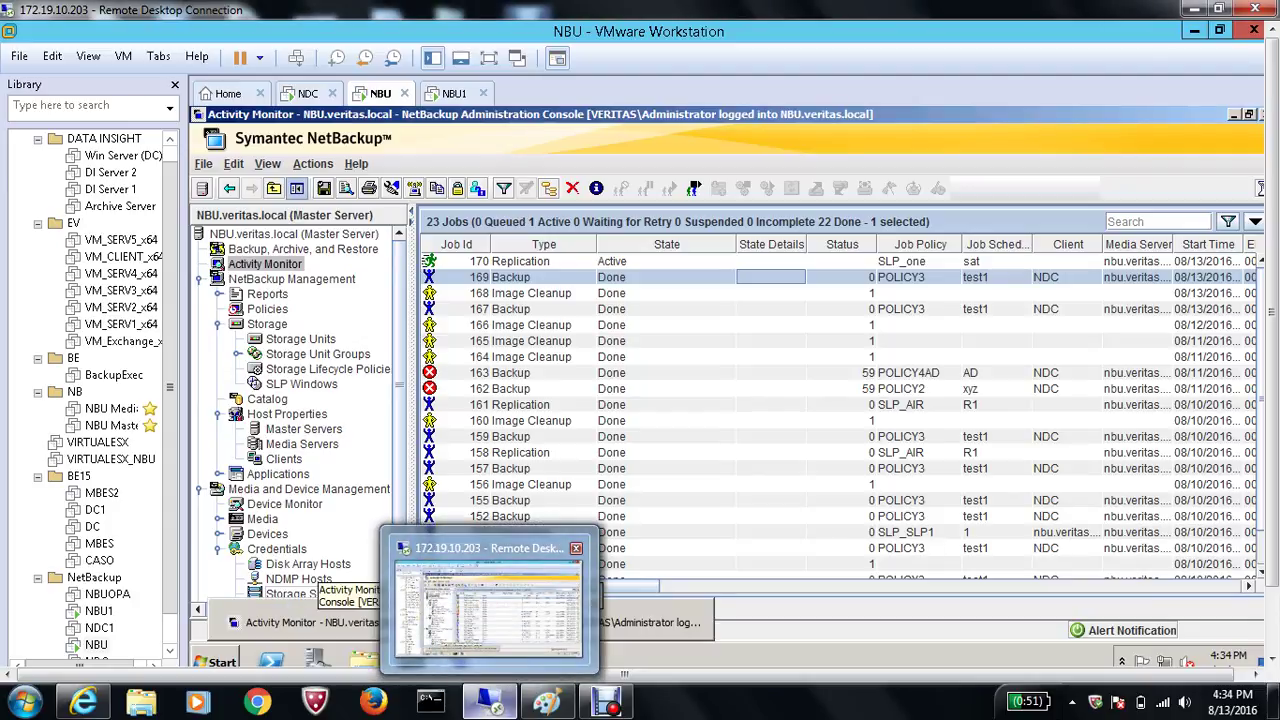
pyautogui.click(455, 93)
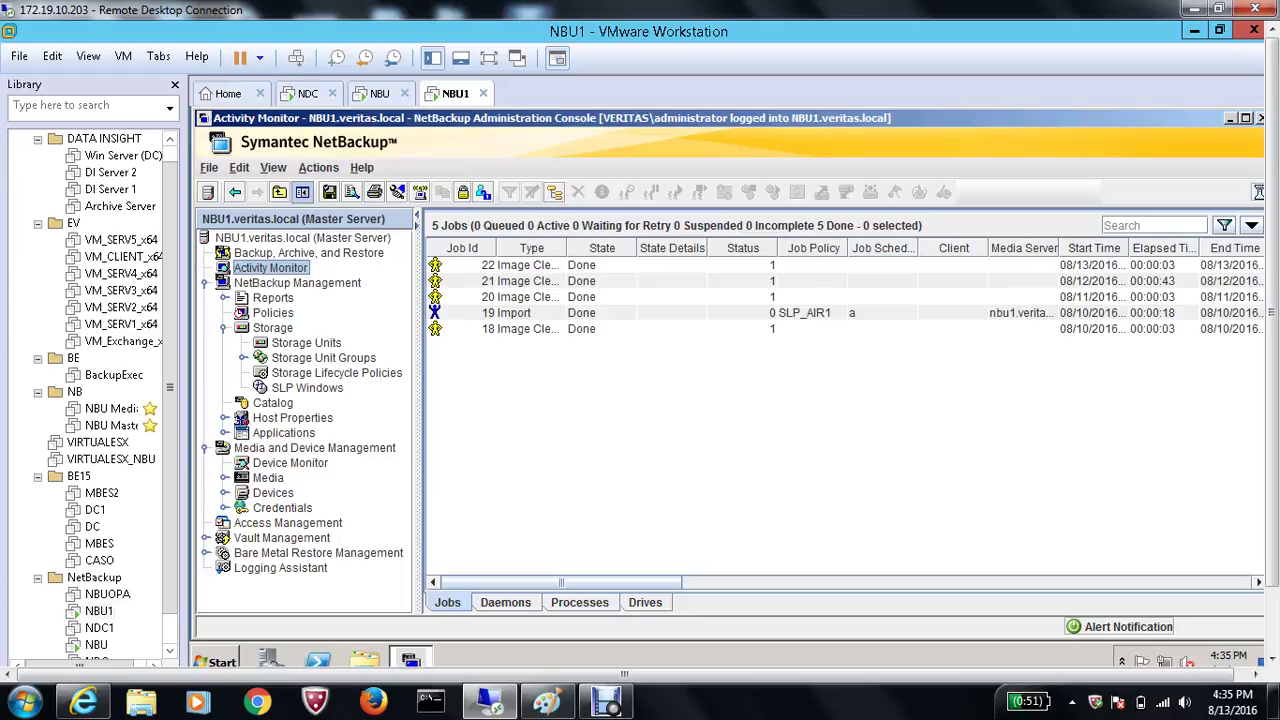
pyautogui.moveTo(489, 700)
pyautogui.click(380, 93)
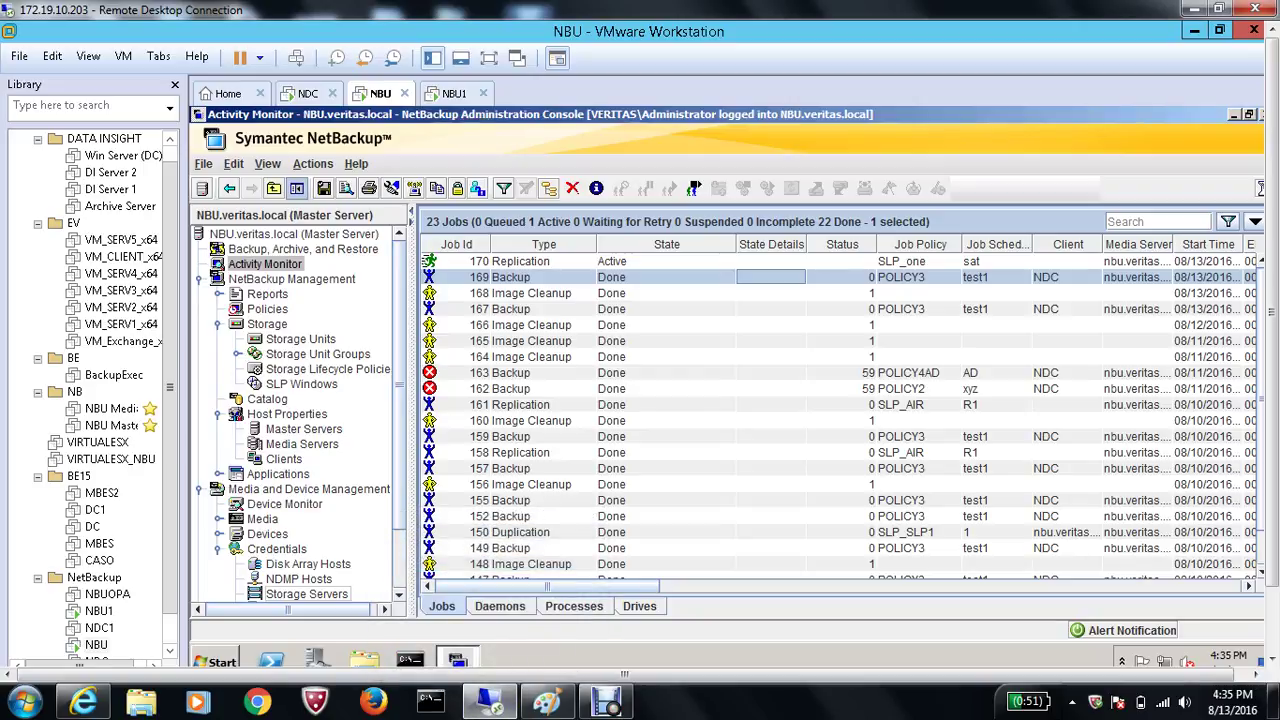
pyautogui.click(453, 93)
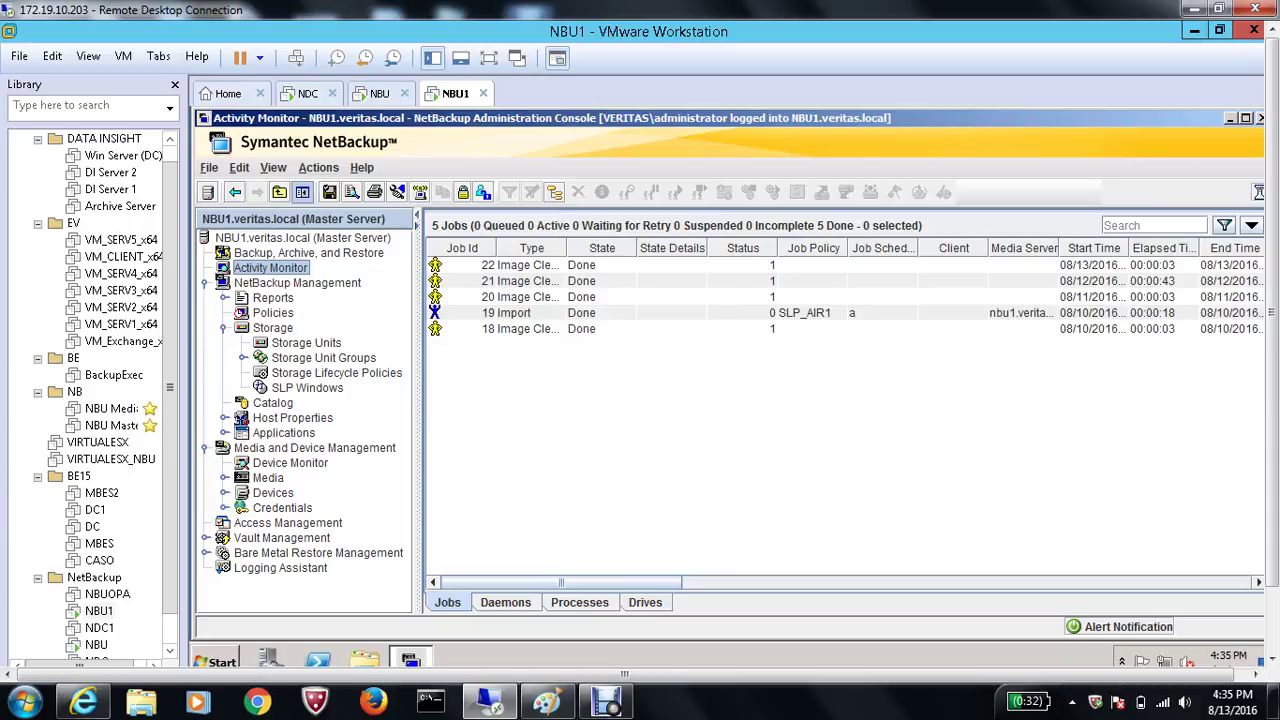
pyautogui.click(380, 93)
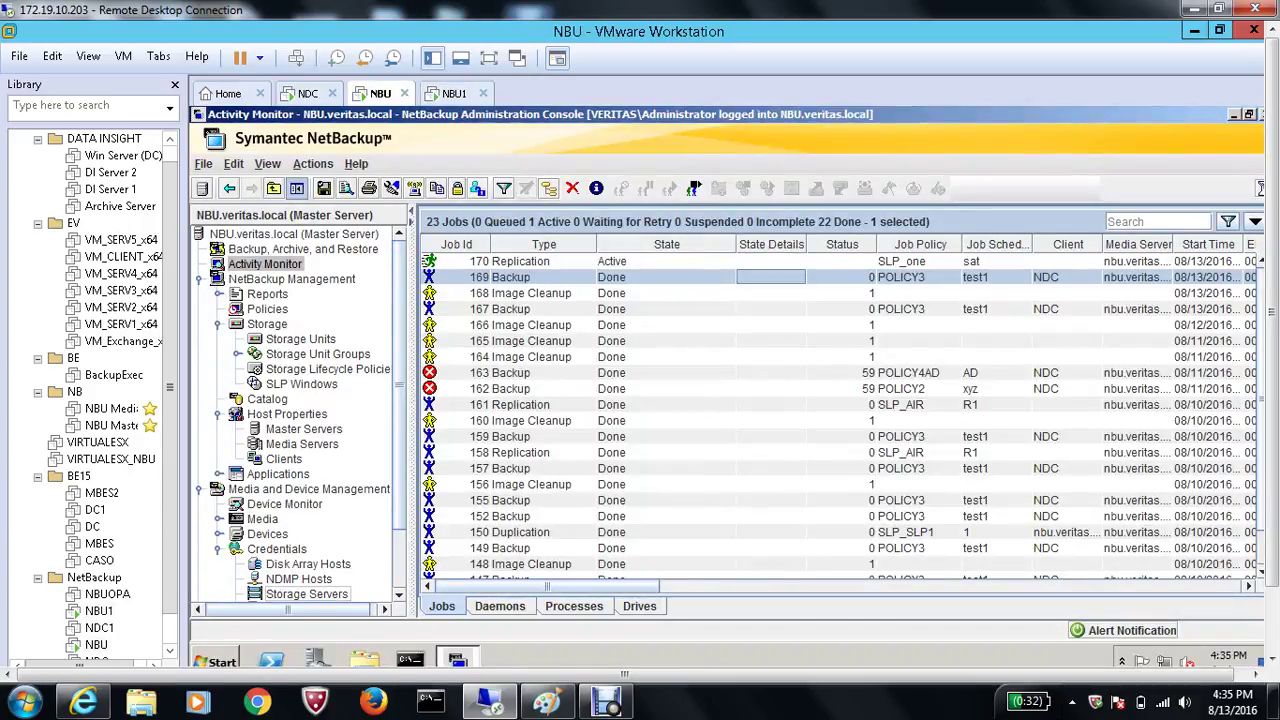
pyautogui.click(453, 93)
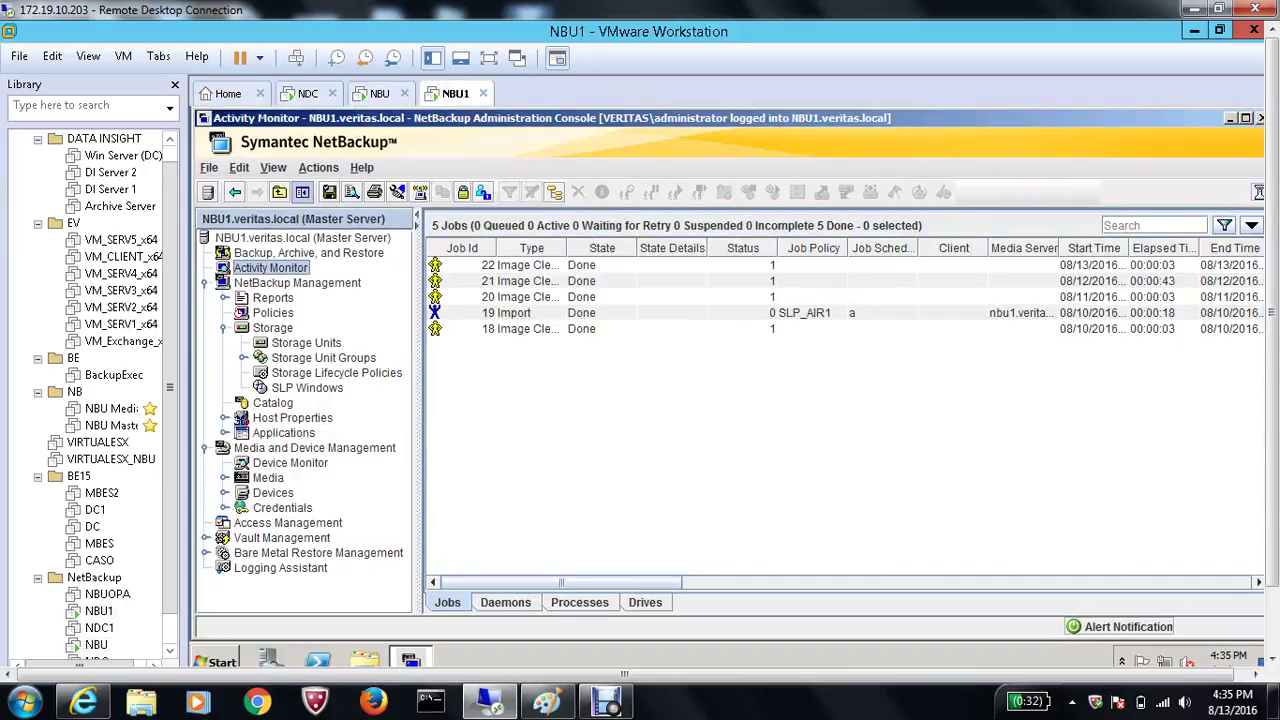
pyautogui.click(379, 93)
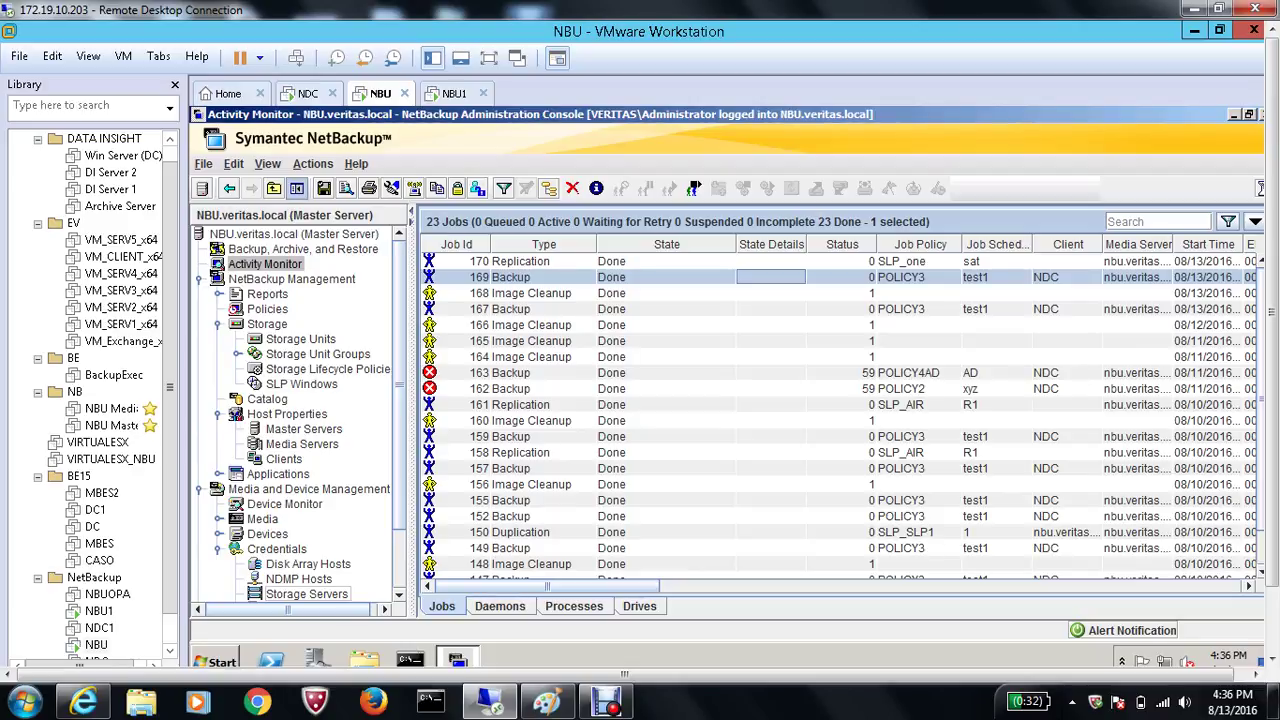
# Step: Switch to Paint to review the replication diagram, and return to the remote desktop to compare the job lists of NBU and NBU1
pyautogui.click(489, 702)
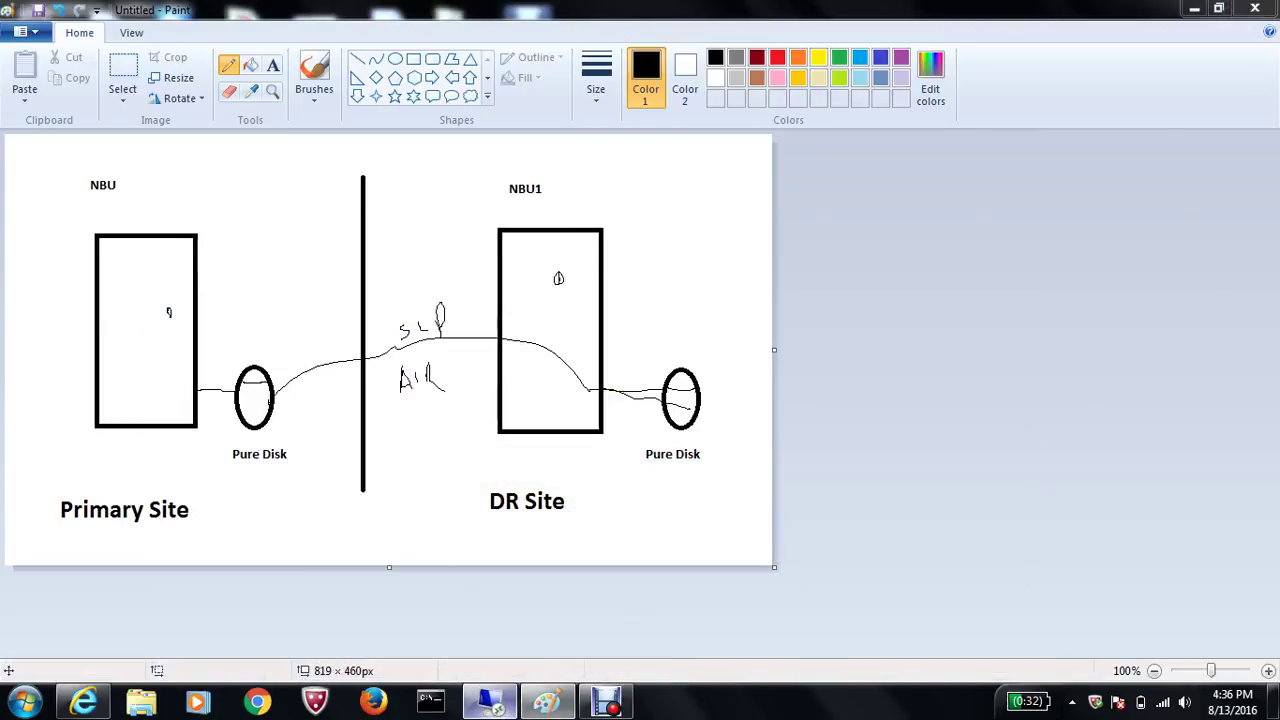
pyautogui.click(489, 702)
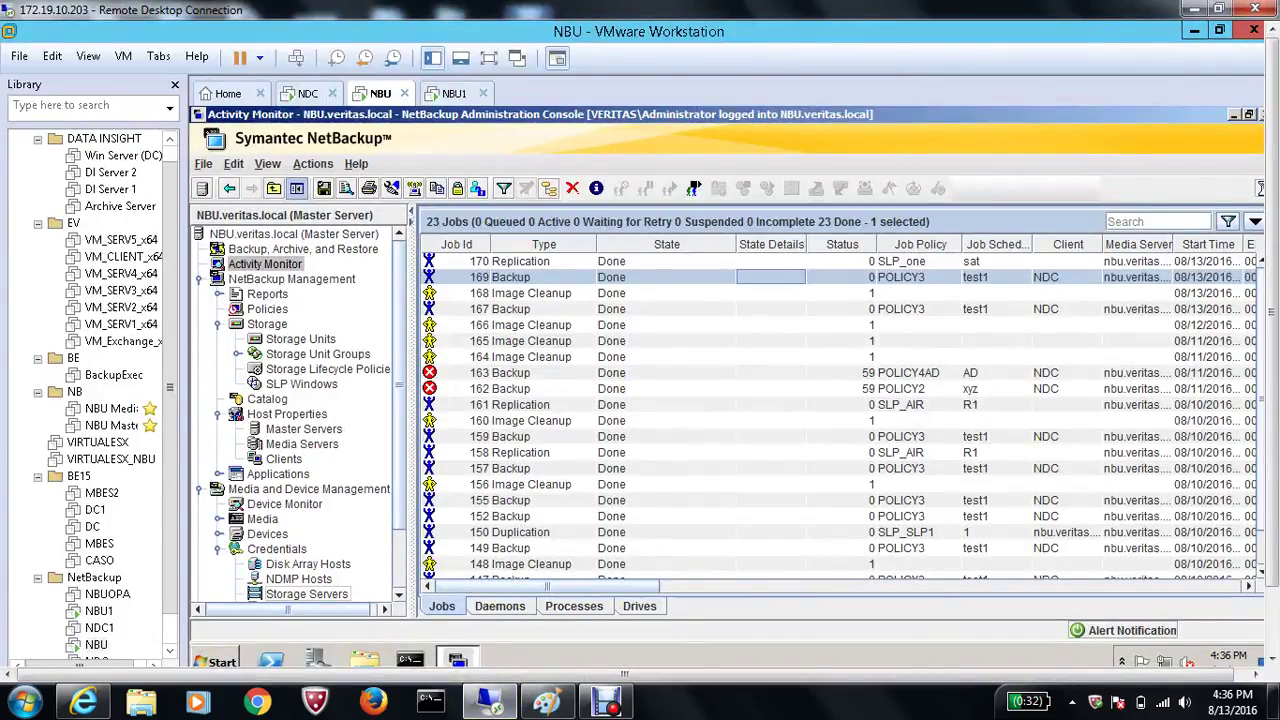
pyautogui.click(454, 93)
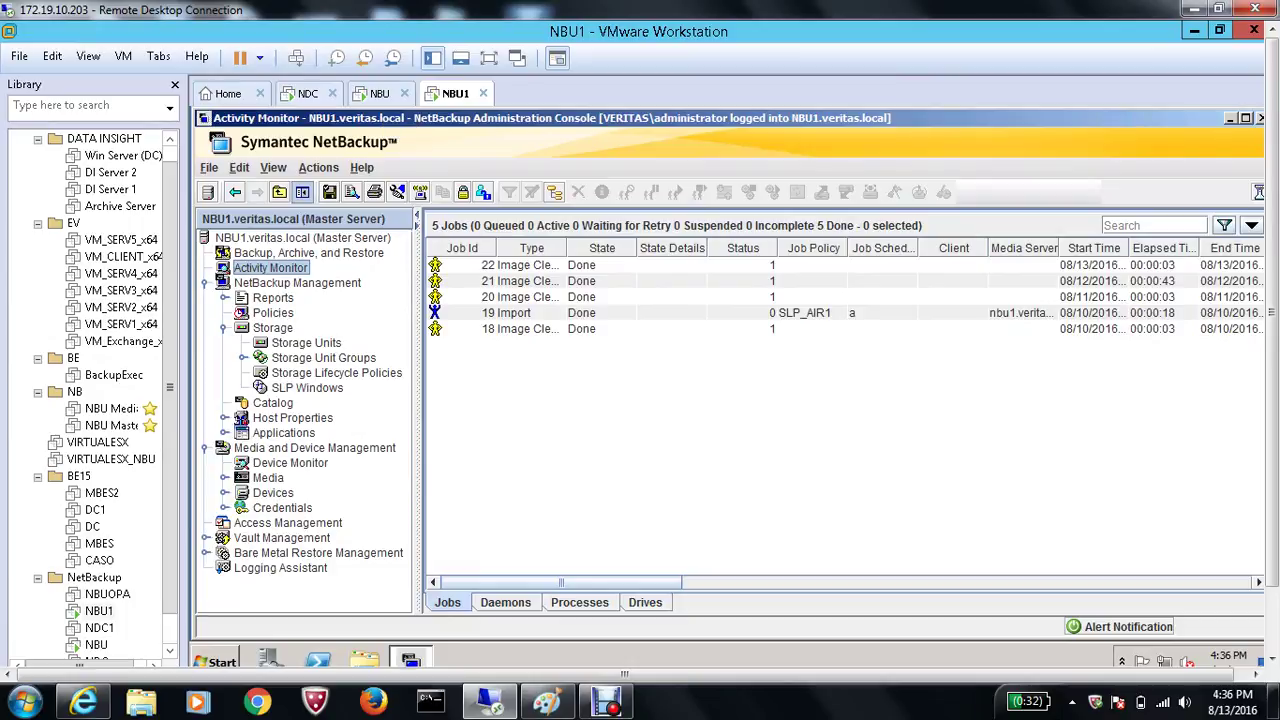
pyautogui.click(379, 93)
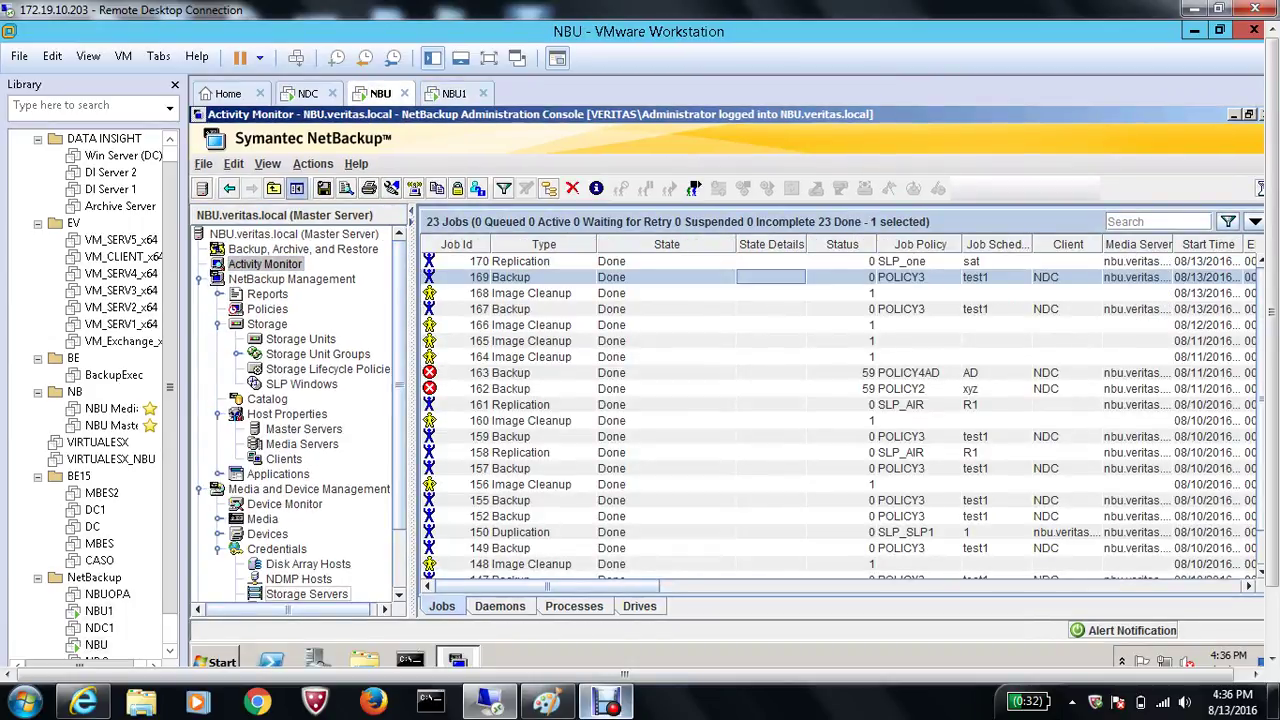
pyautogui.click(606, 701)
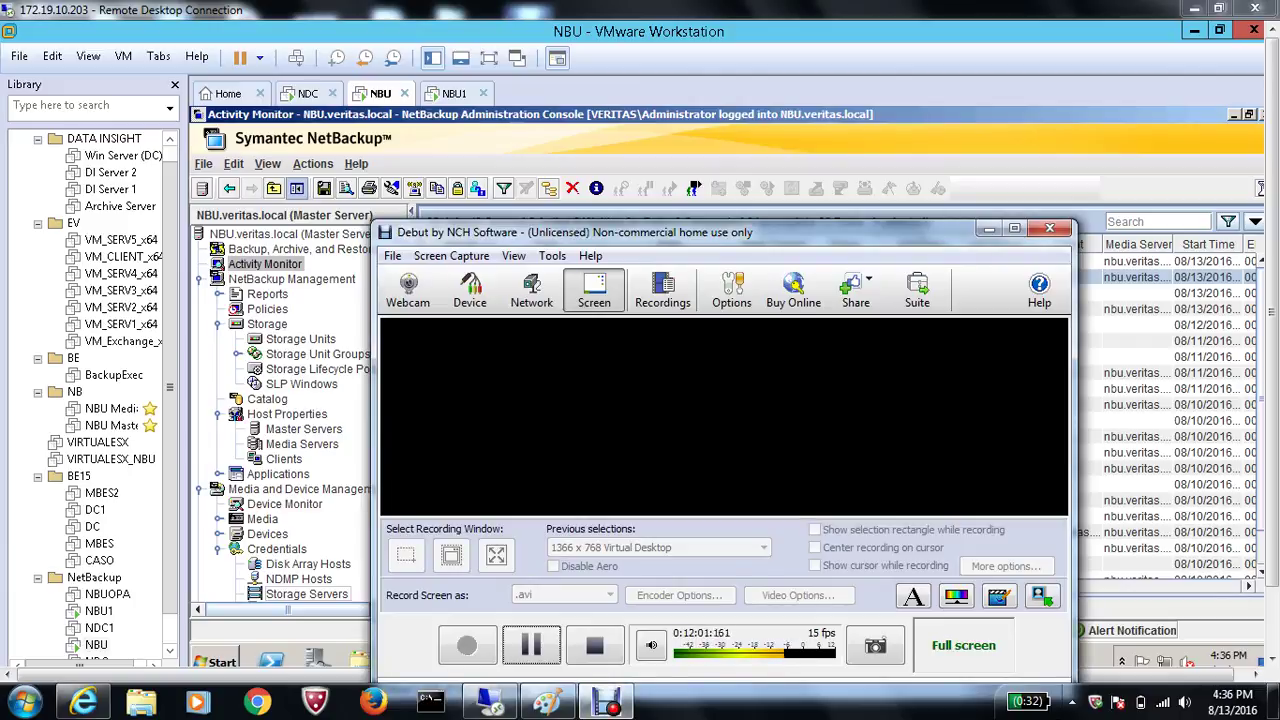